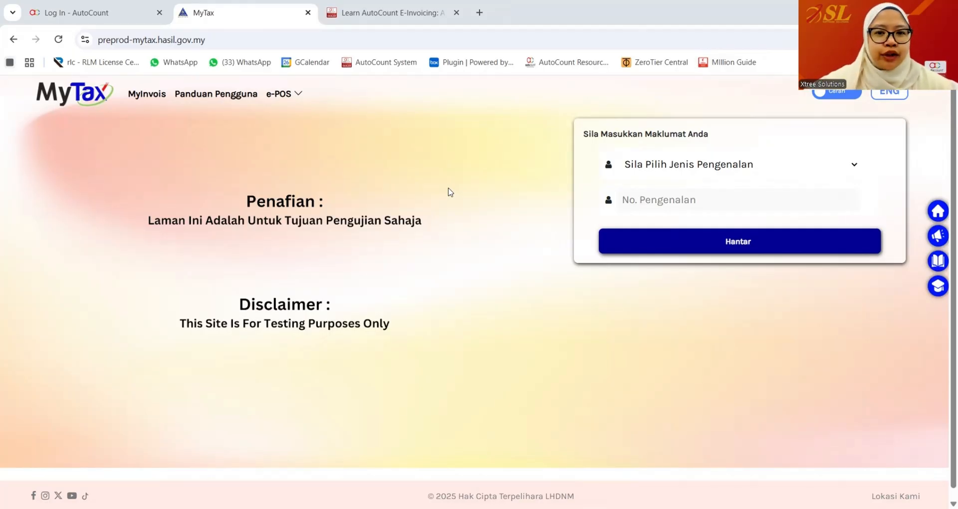
- Sign in to MyTax with the identity card number and account password
click(638, 172)
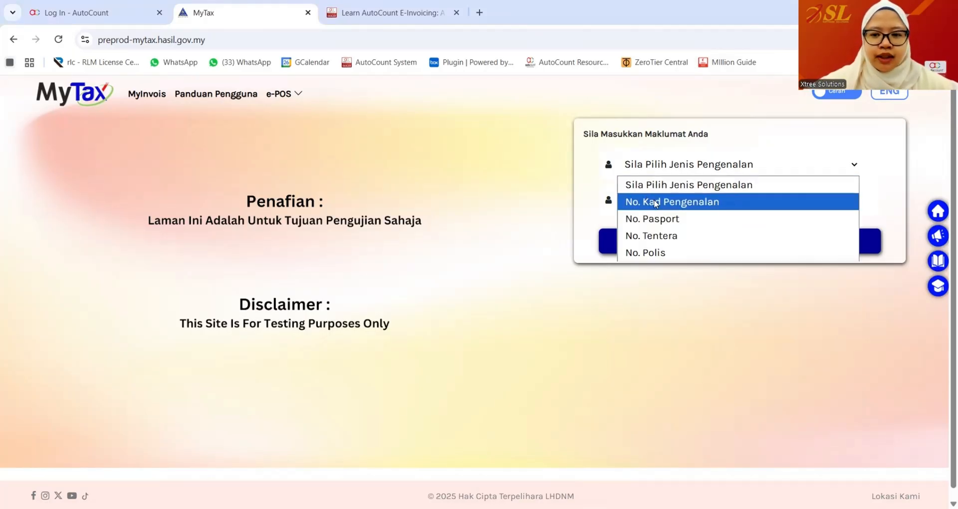
click(679, 202)
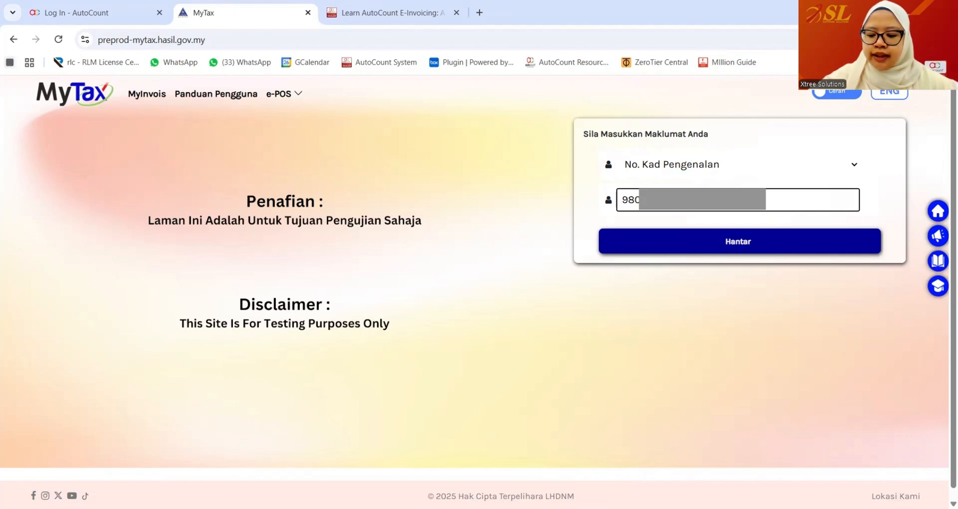
click(660, 253)
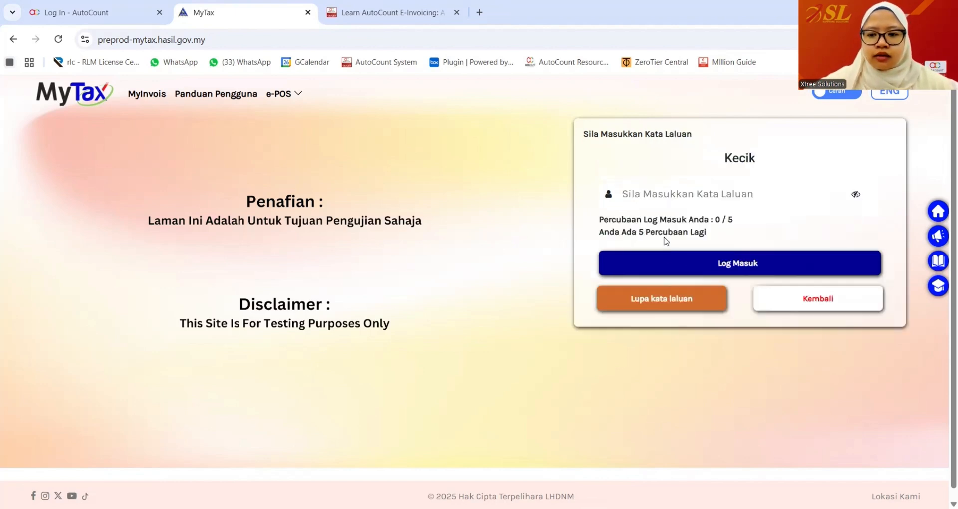
click(701, 194)
text(********)
click(635, 268)
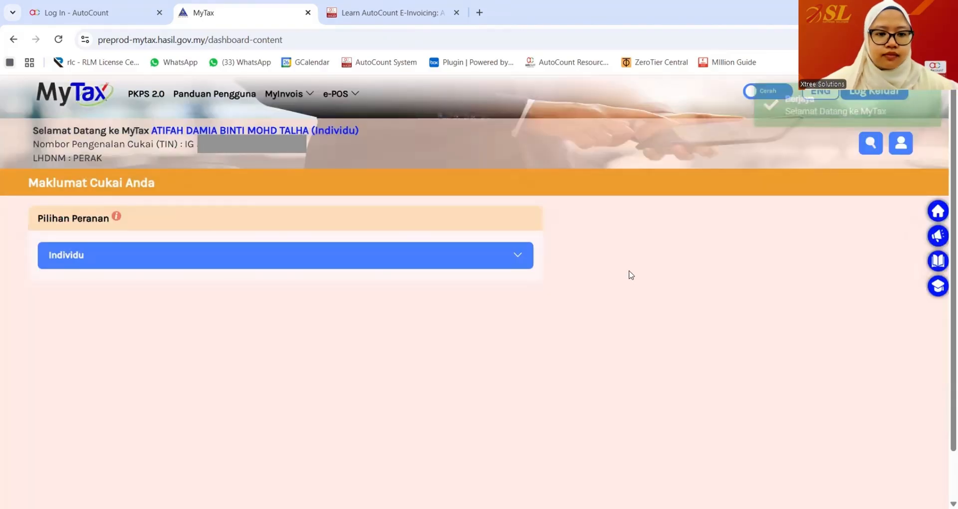
- Switch the role to Wakil Pengarah for SL SOFTWARE SOLUTIONS SDN. BHD
click(379, 270)
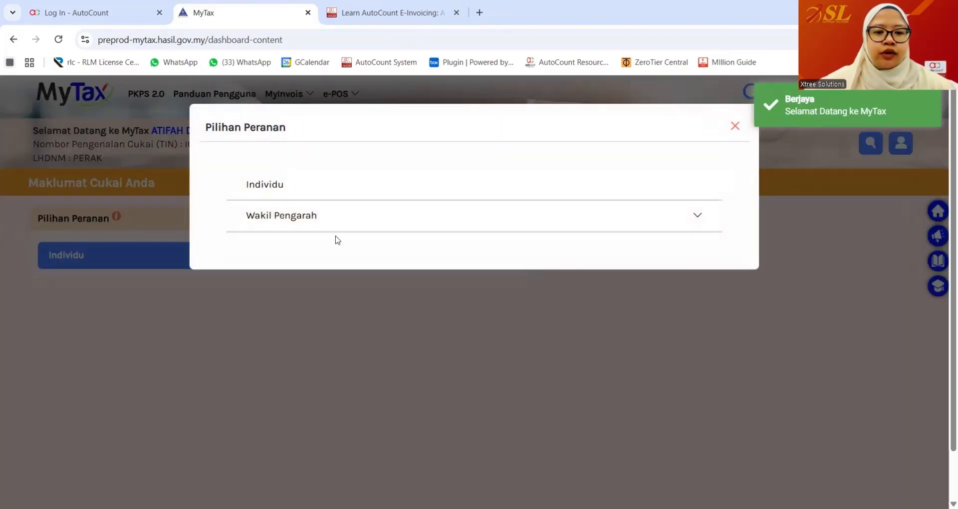
click(309, 224)
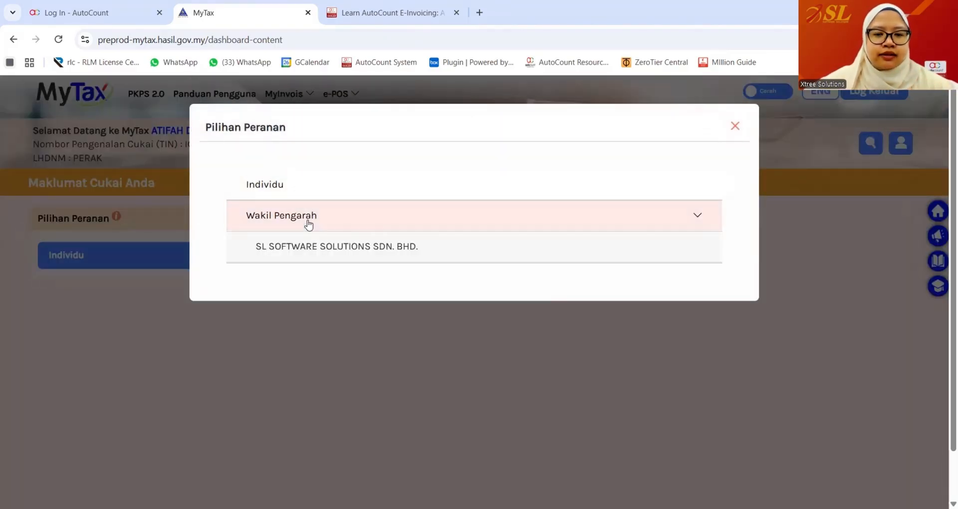
click(321, 254)
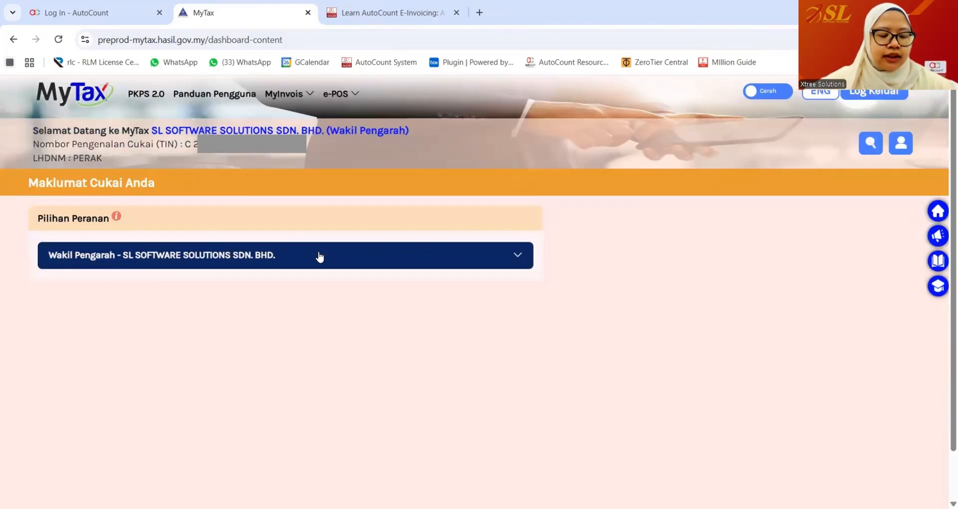
- Open the preprod MyInvois portal and switch the taxpayer to SL SOFTWARE SOLUTIONS SDN. BHD
mouse_move(290, 93)
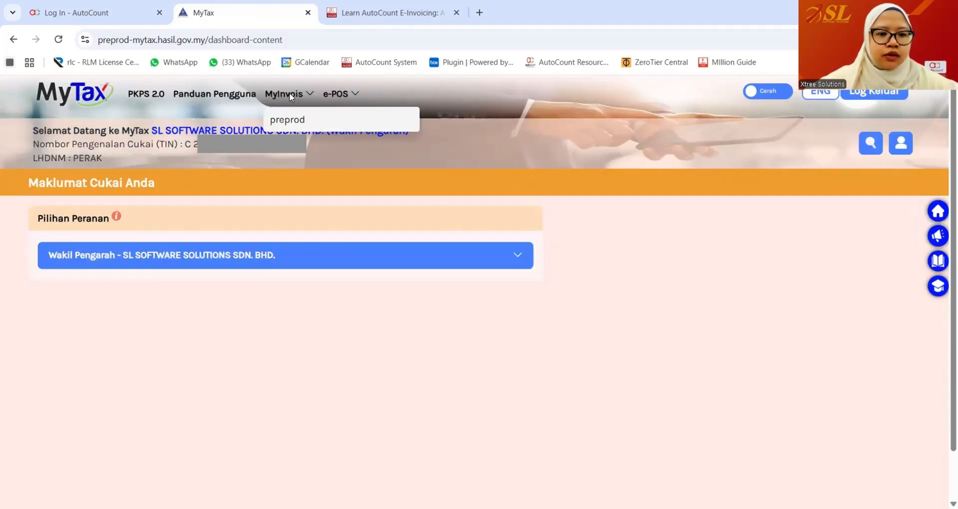
click(297, 121)
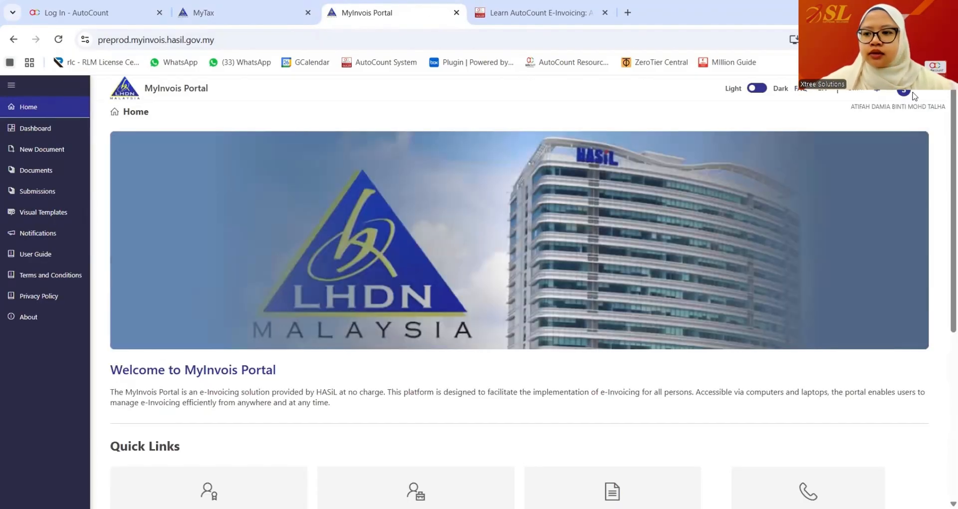
click(912, 94)
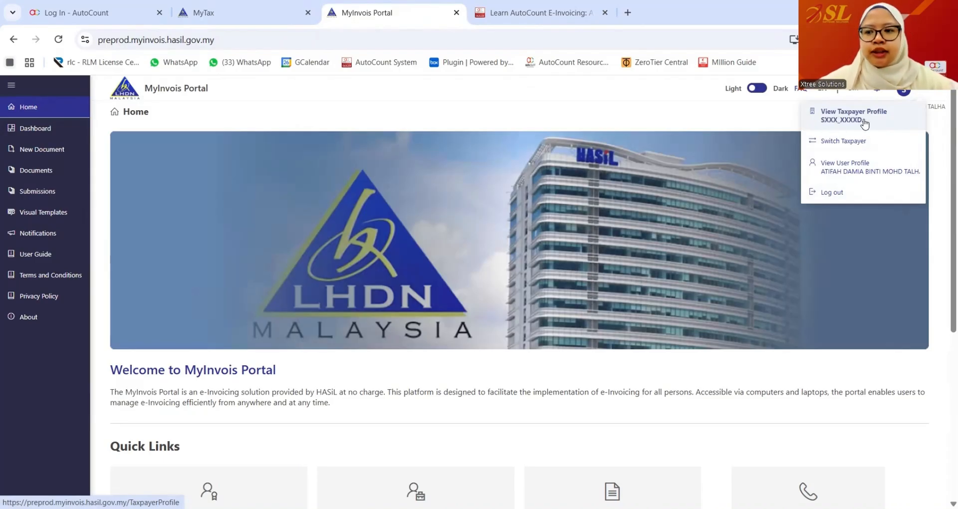
click(845, 142)
click(696, 252)
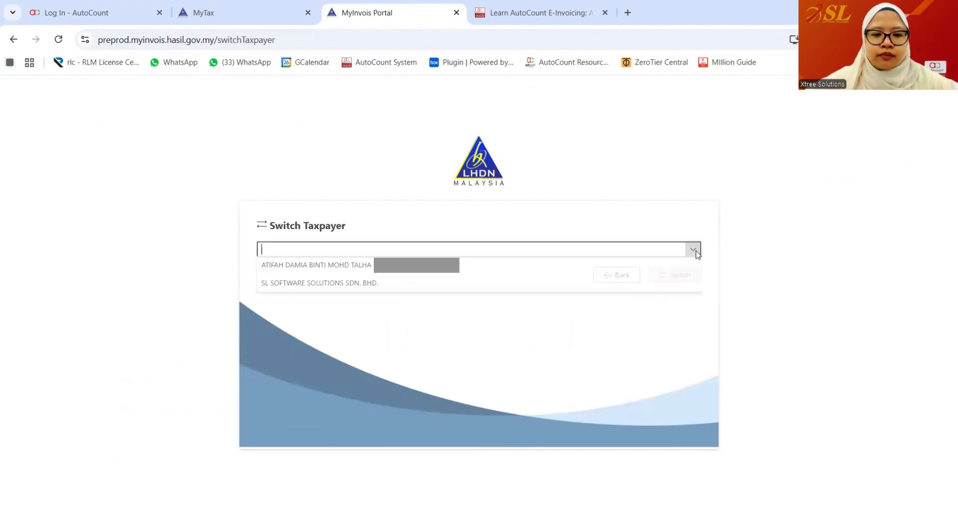
click(315, 283)
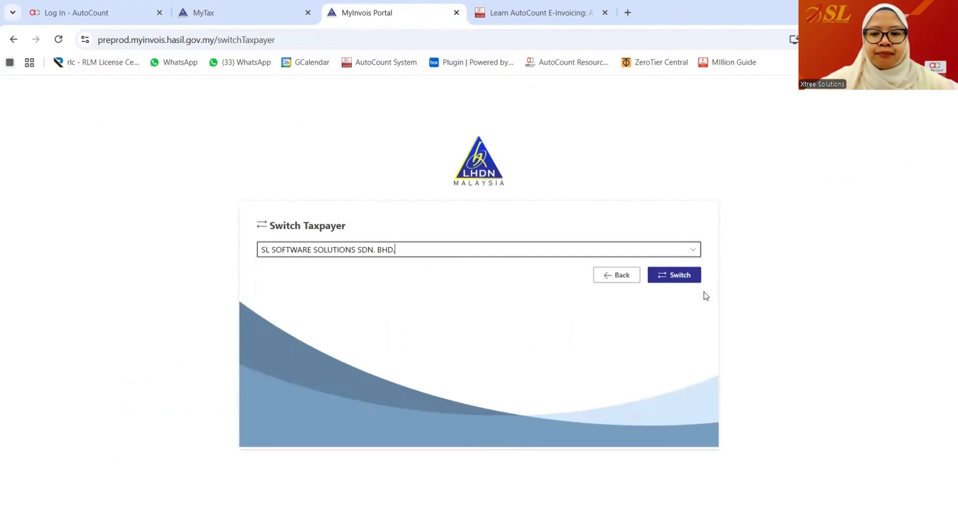
click(680, 275)
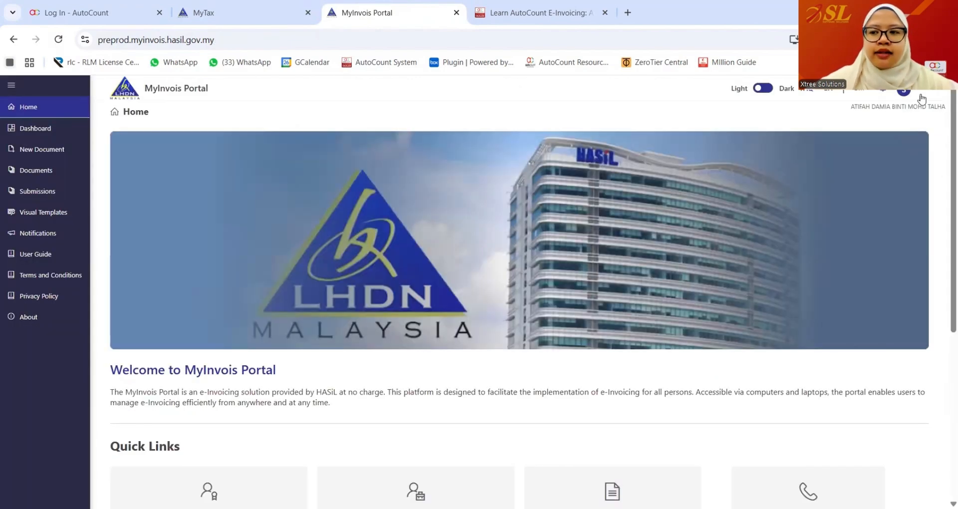
click(907, 93)
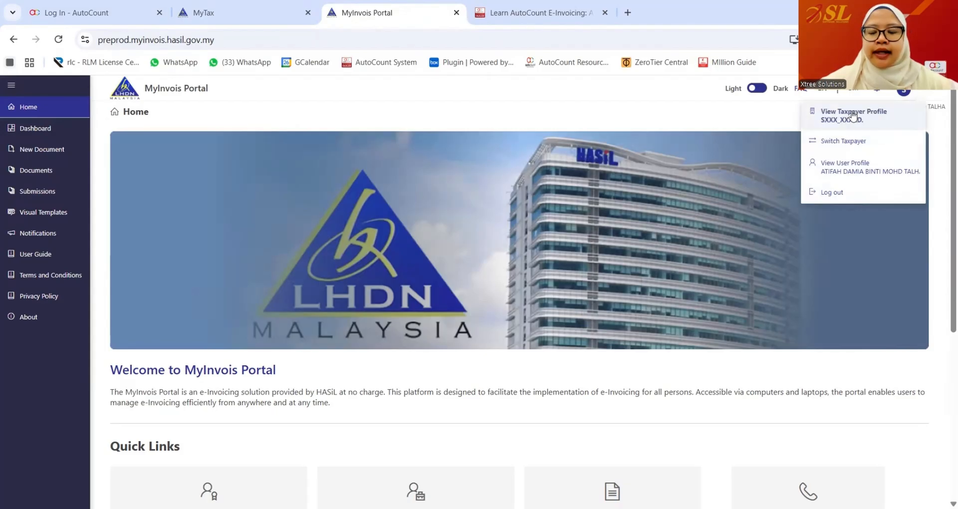
- Open View Taxpayer Profile, check the Intermediaries tab, and start Add Intermediary
click(872, 119)
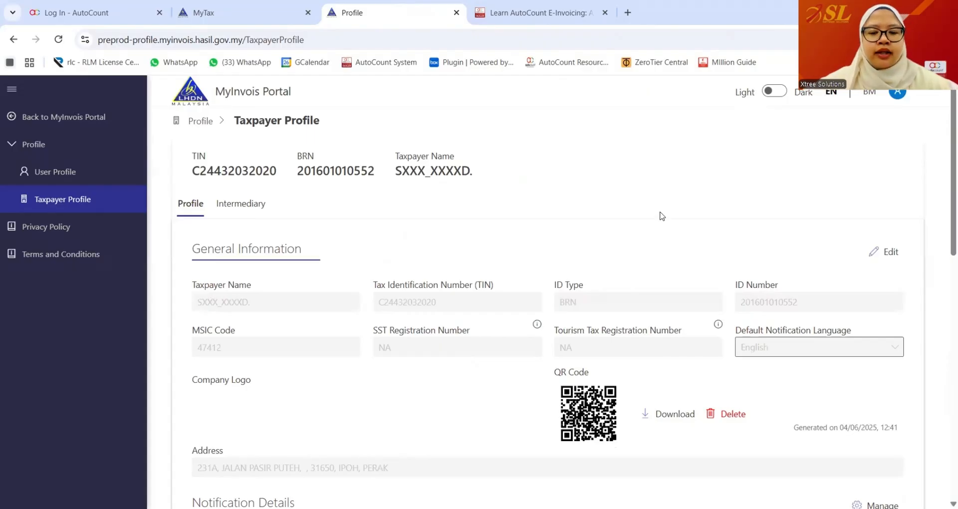
scroll(662, 216, down, 15)
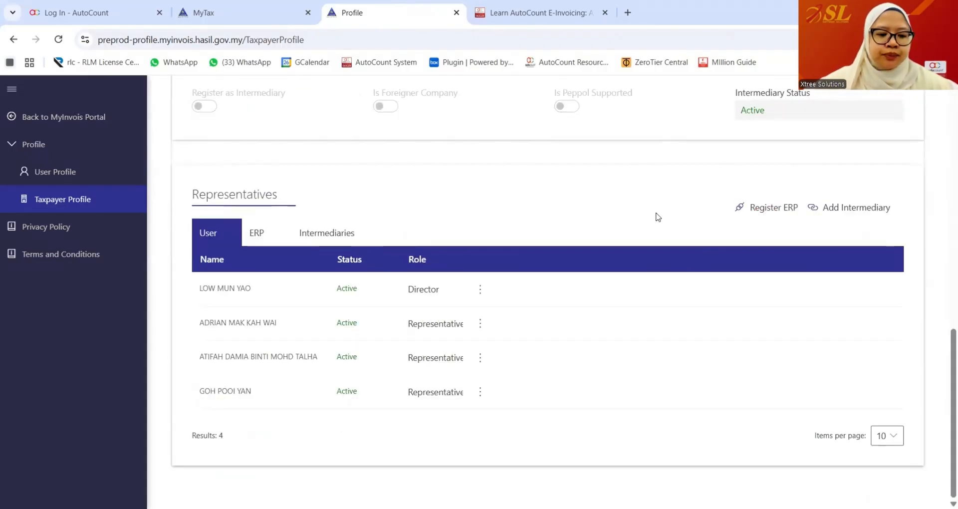
click(324, 235)
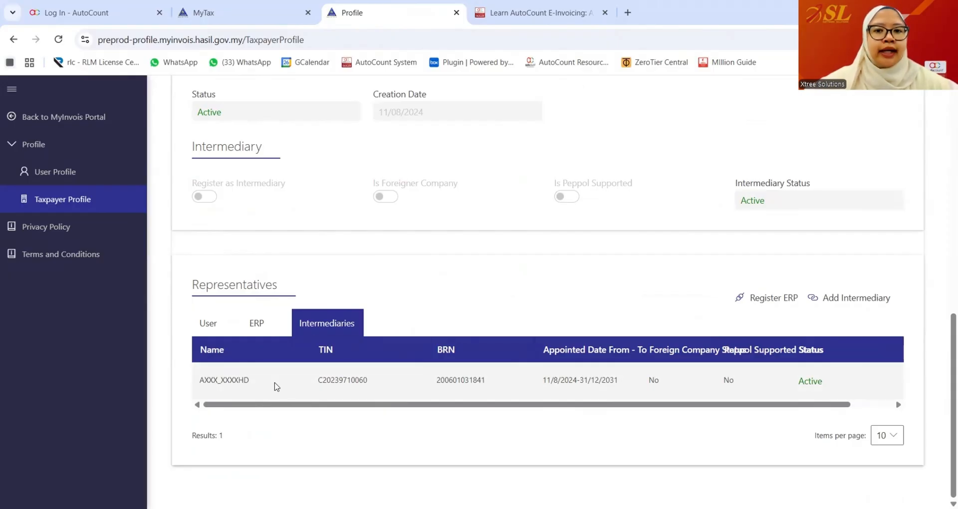
drag(283, 404, 251, 398)
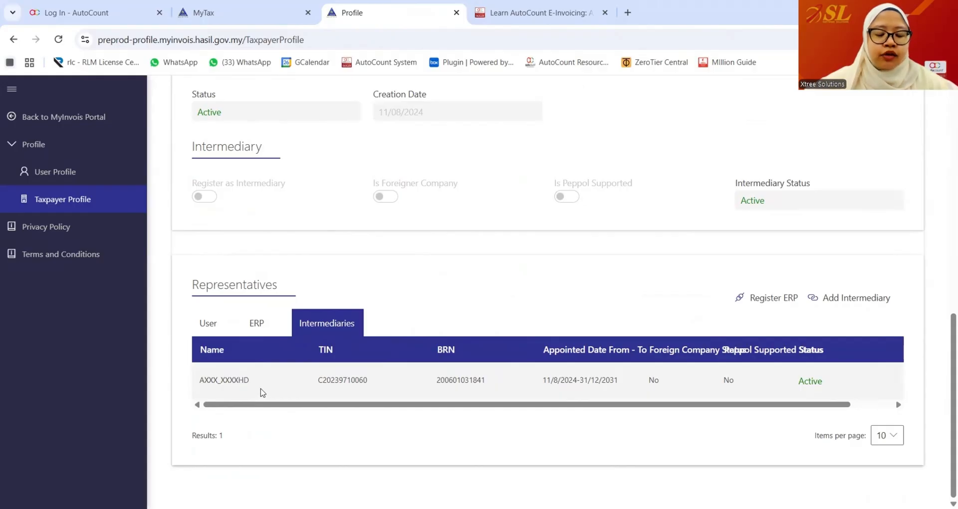
click(834, 298)
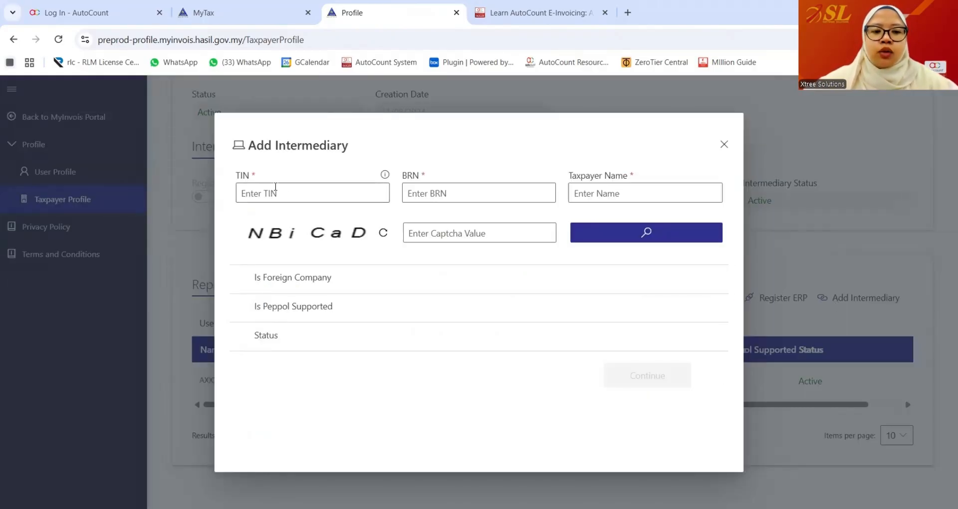
- Look up the intermediary TIN, BRN and company name on the AutoCount tutorial page
click(724, 144)
click(534, 13)
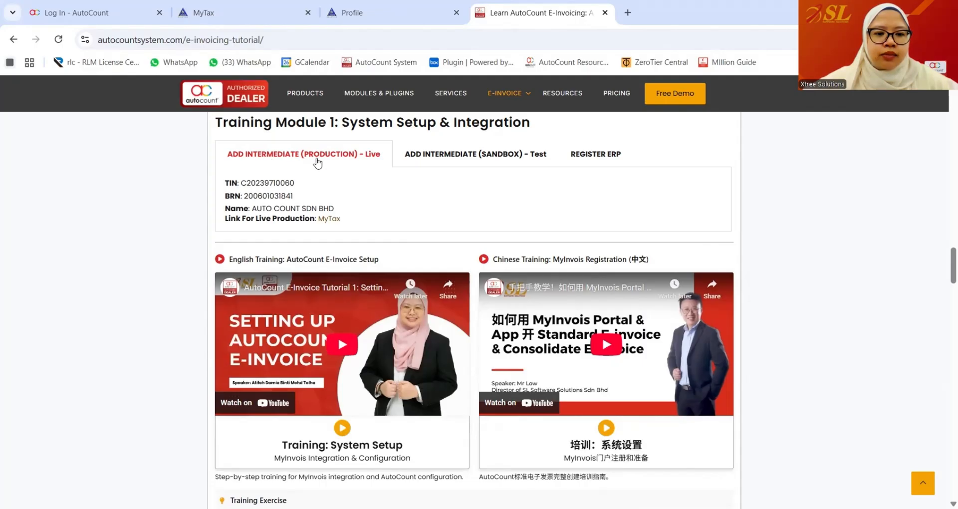
drag(296, 183, 243, 182)
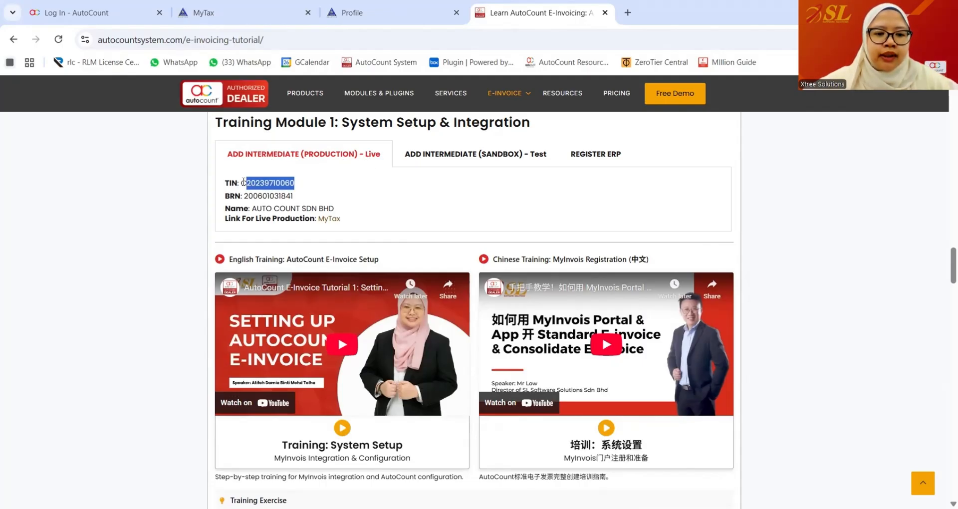
drag(297, 197, 243, 195)
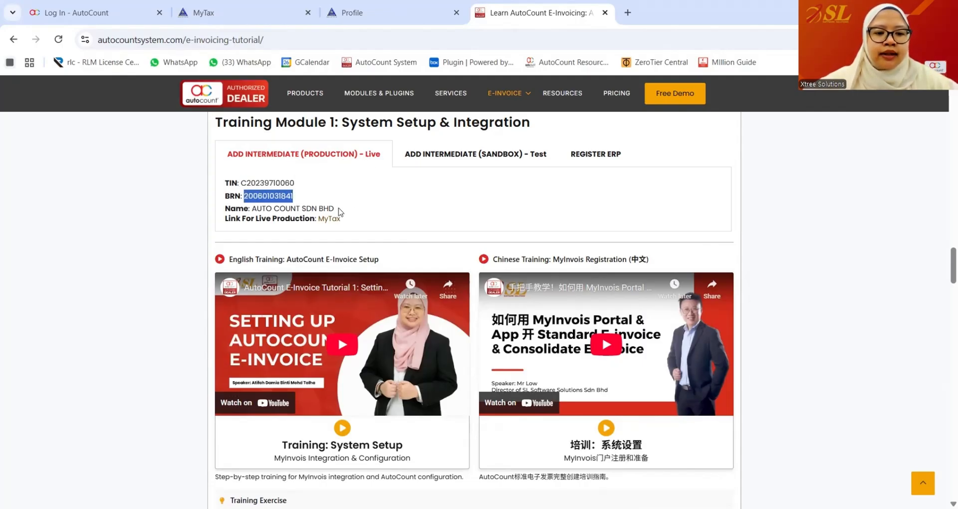
drag(338, 210, 255, 208)
click(352, 13)
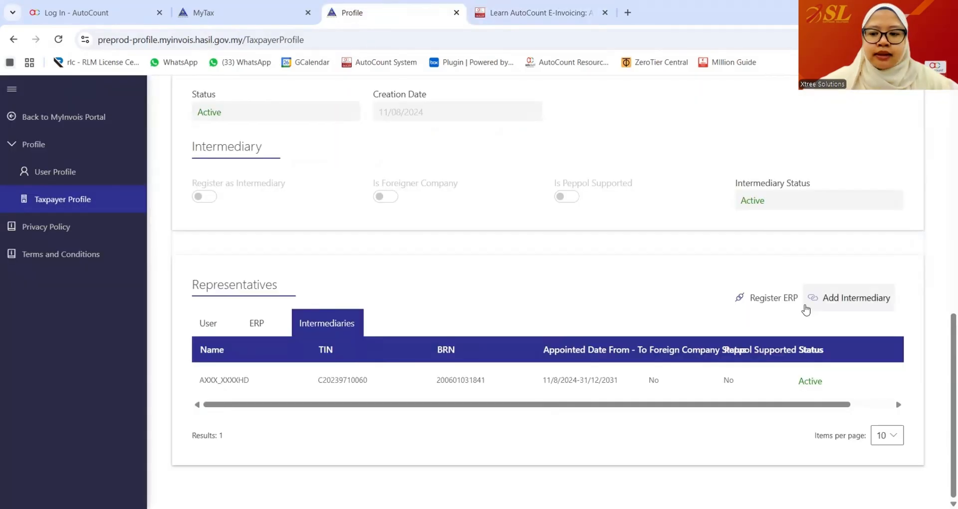
- Open the existing intermediary's details for editing instead of adding a new one
click(806, 310)
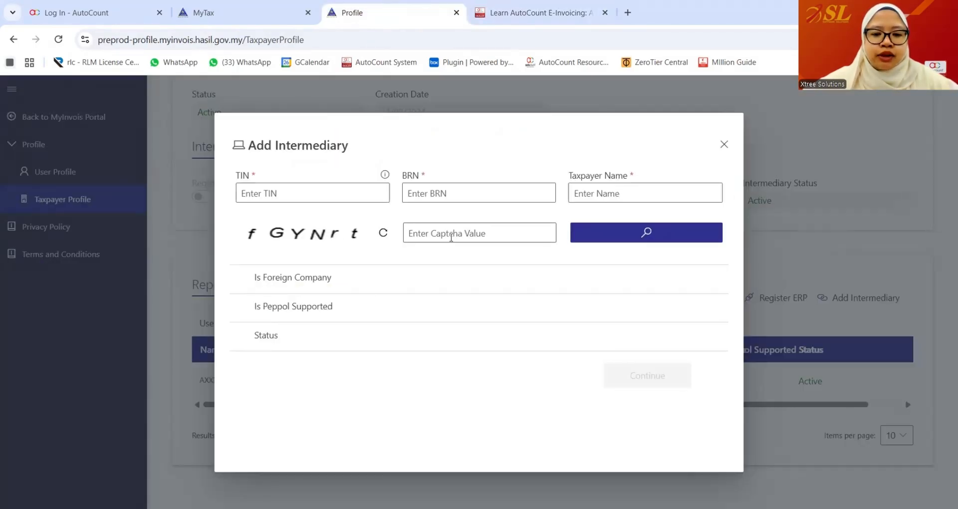
click(724, 146)
drag(505, 406, 663, 406)
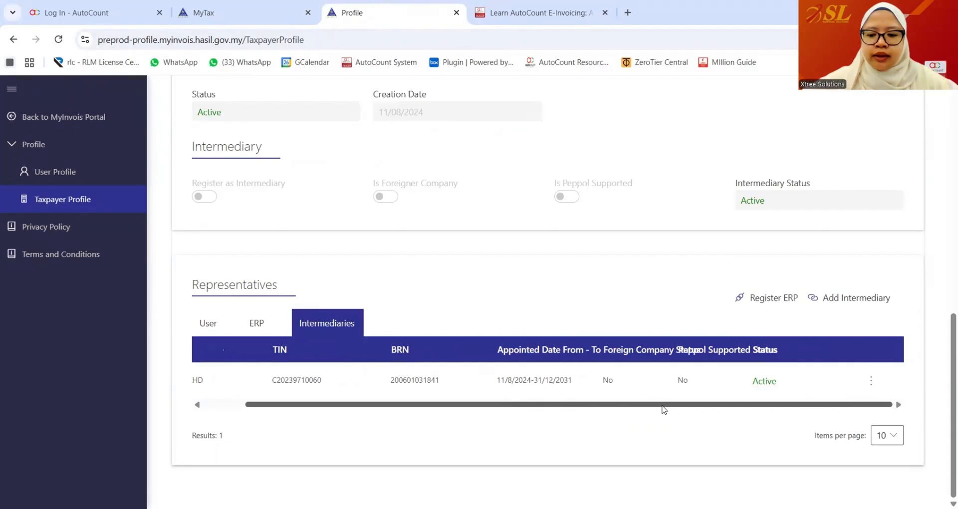
click(871, 383)
click(868, 403)
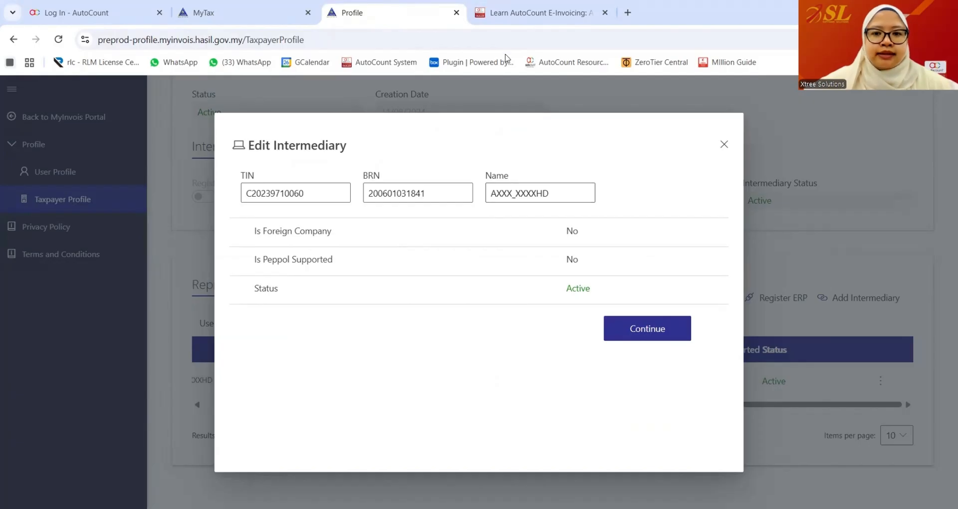
- Check the live production intermediary name AUTO COUNT SDN BHD, then return to the edit dialog
click(512, 14)
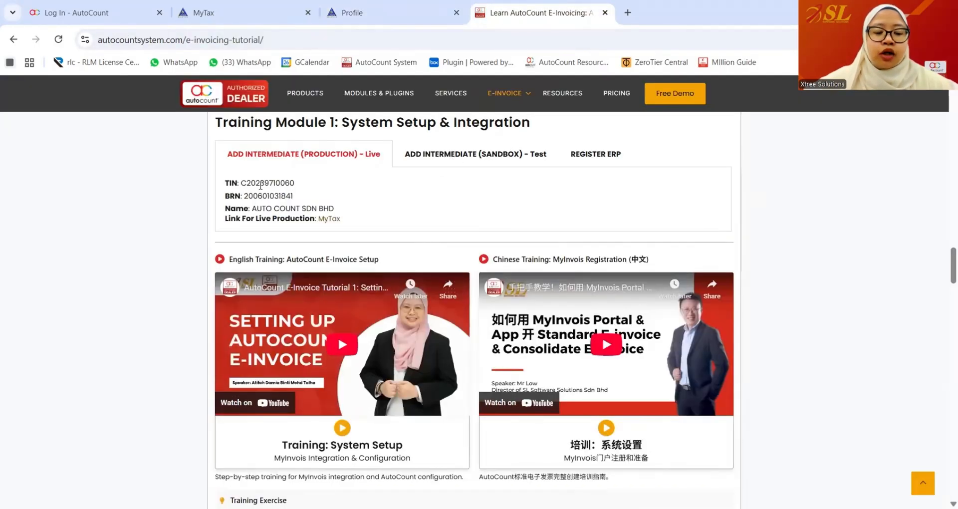
drag(306, 209, 252, 209)
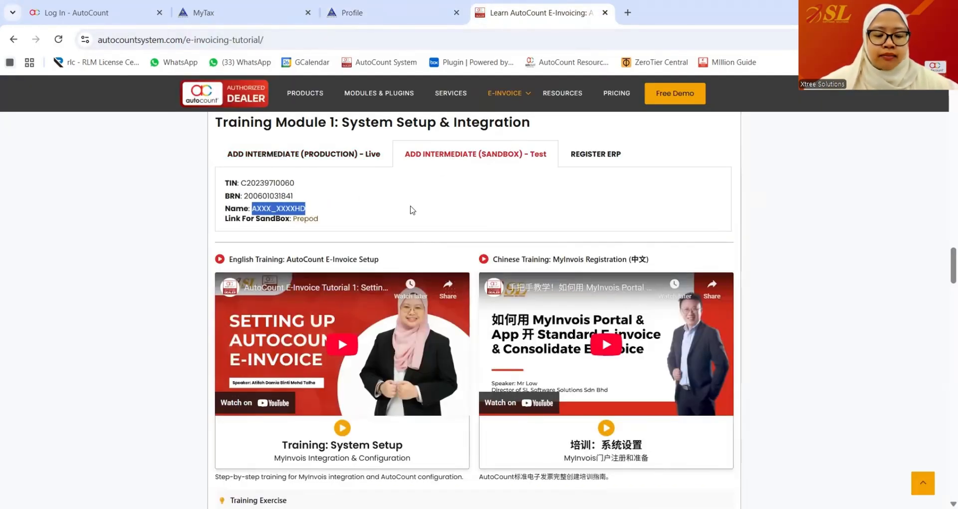
click(312, 160)
drag(333, 209, 250, 210)
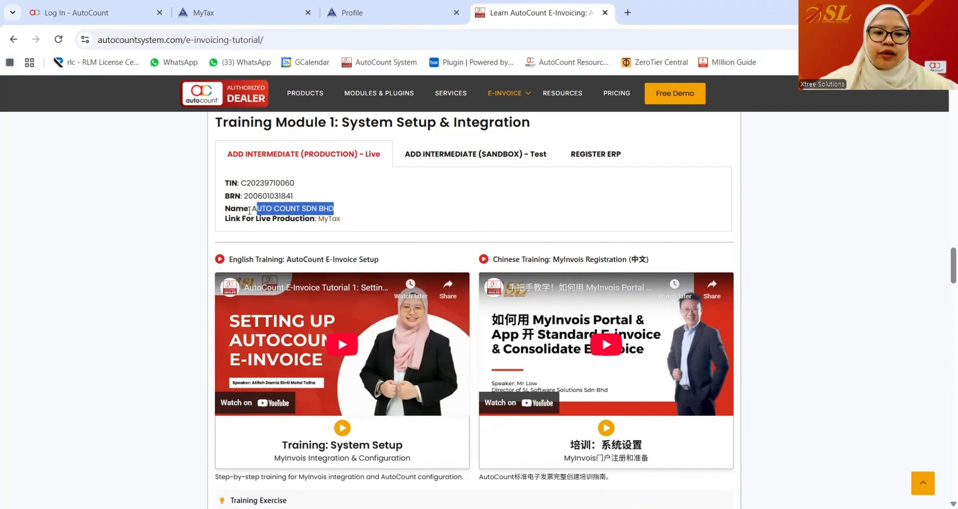
click(254, 211)
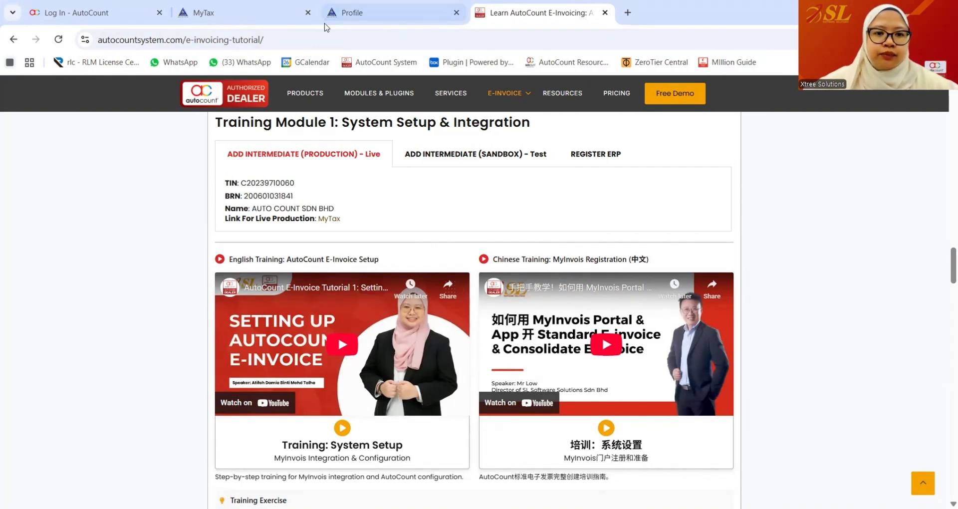
click(341, 15)
- Confirm representation 11/08/2024 to 31/12/2031 with all permissions enabled and save
click(661, 336)
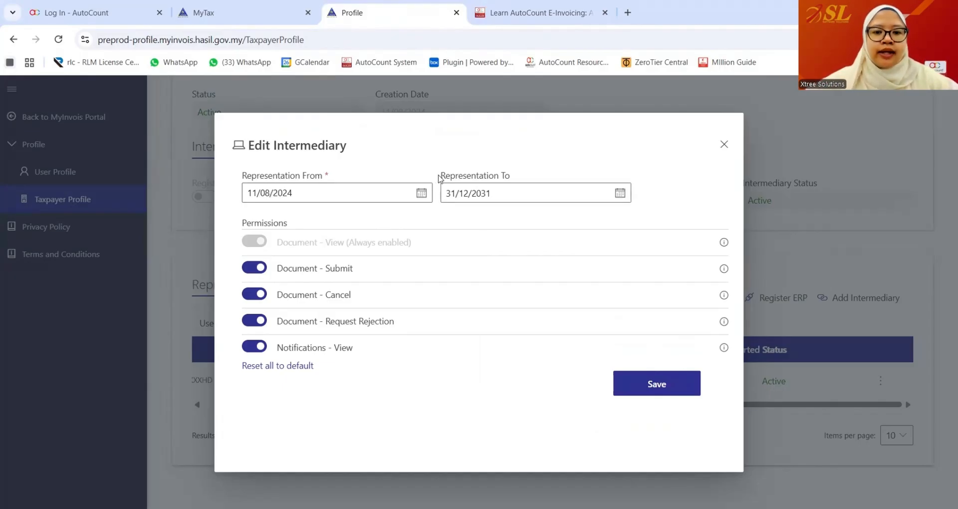
click(620, 197)
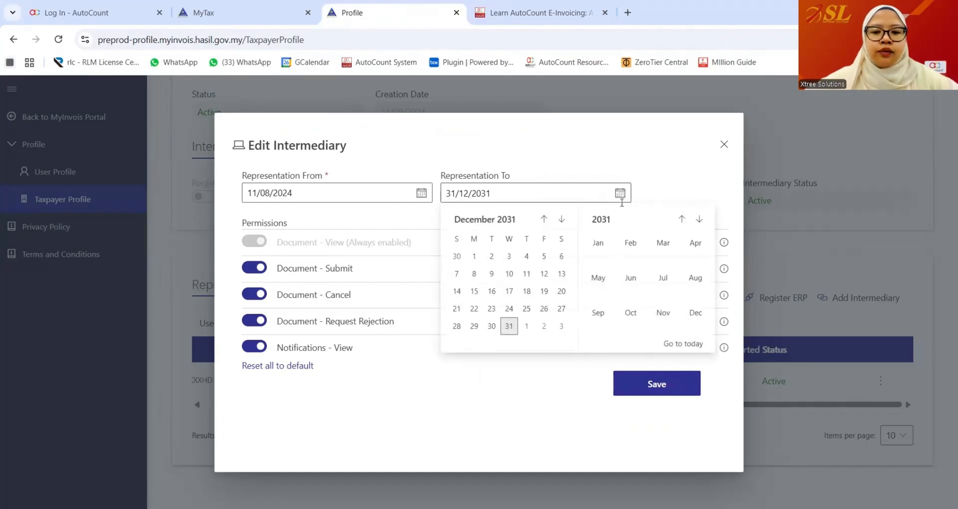
click(601, 220)
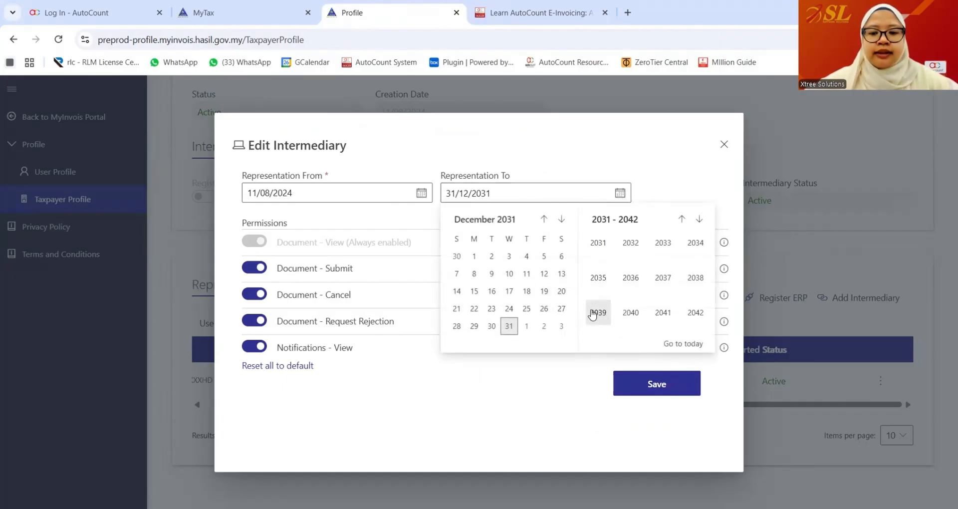
click(642, 178)
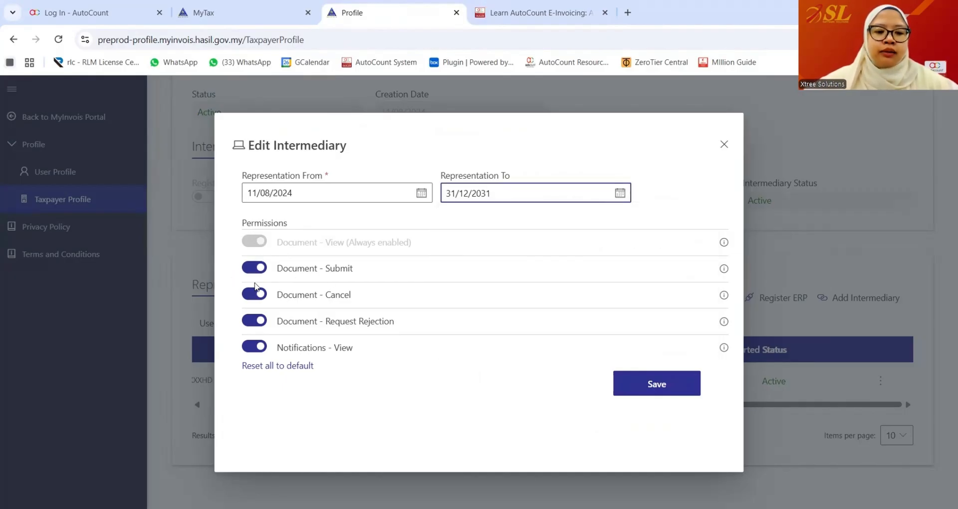
click(657, 394)
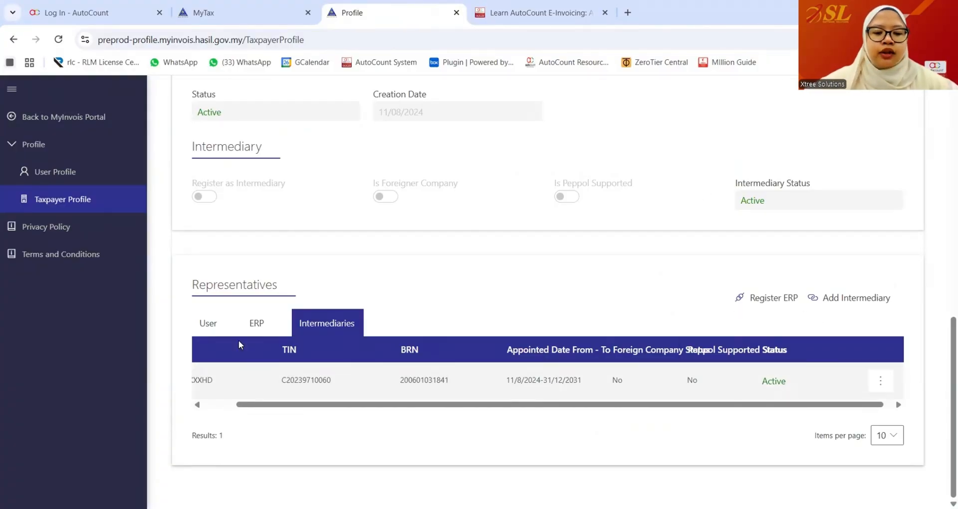
- Start a new ERP registration and copy the suggested ERP name from the training page
scroll(256, 336, down, 10)
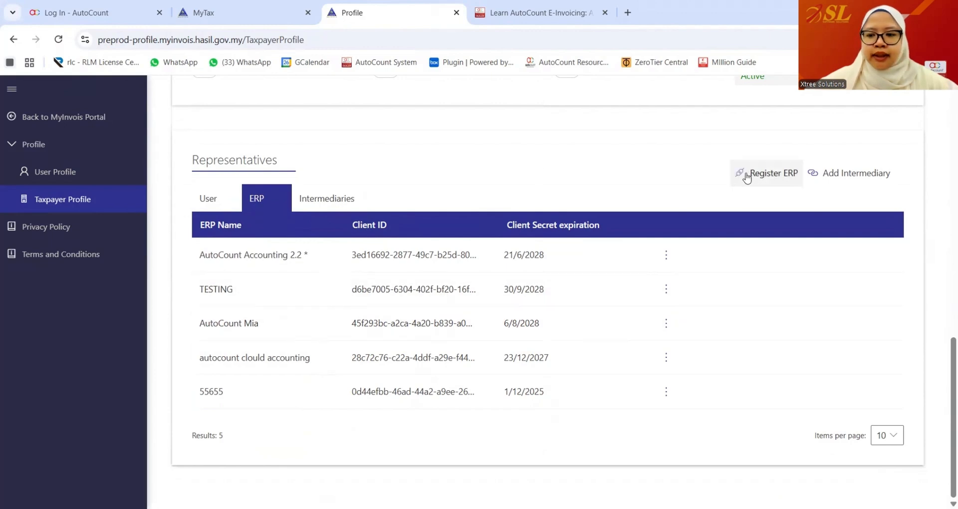
click(752, 175)
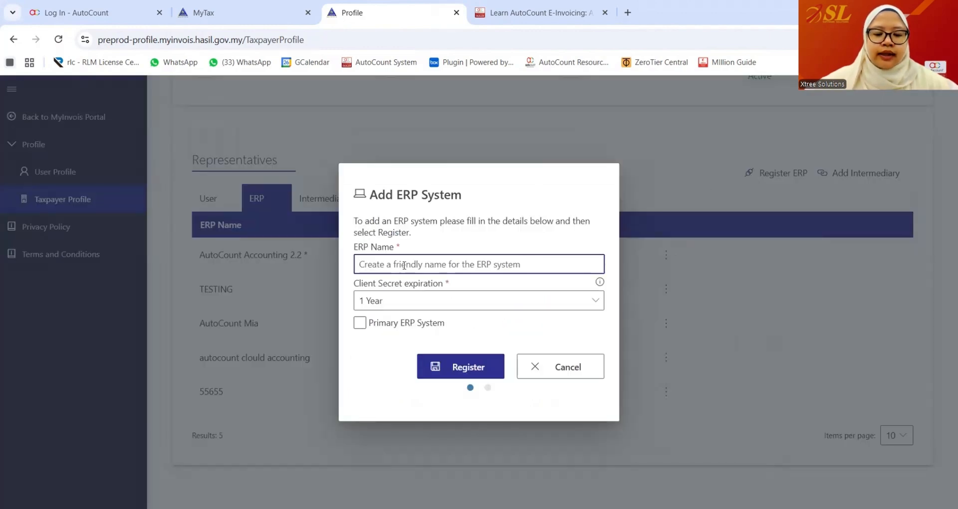
click(519, 14)
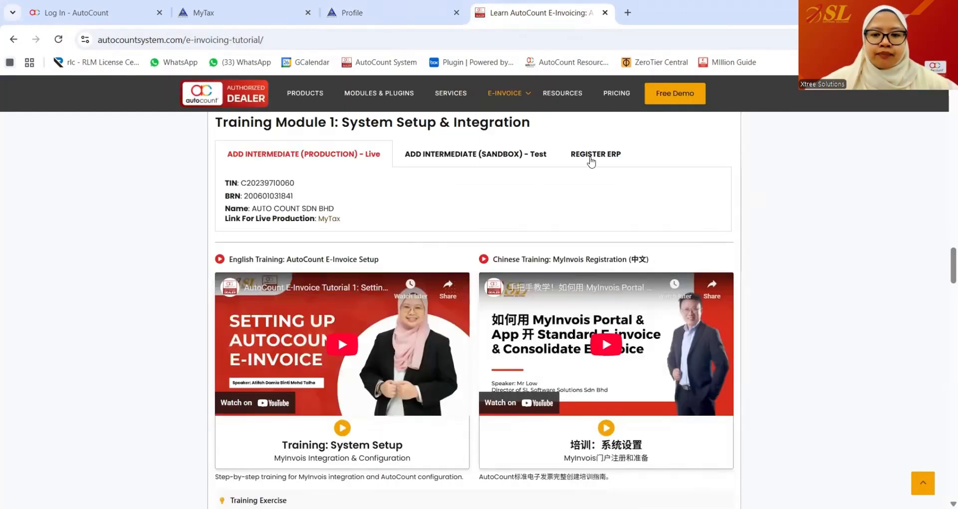
drag(358, 187, 269, 184)
key(ctrl+c)
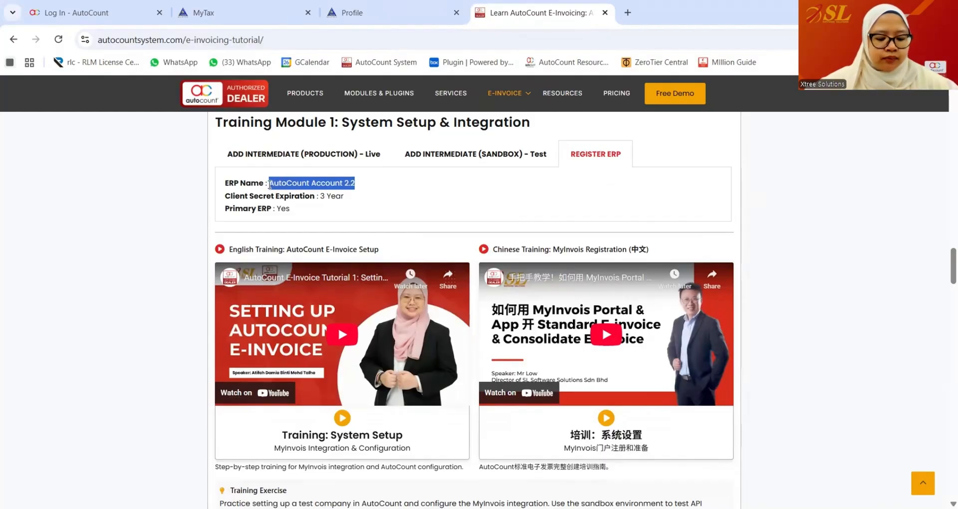
click(350, 13)
- Name the ERP 'AutoCount Cloud Accounting 2.0', choose 3 Year secret expiration, and register it
key(ctrl+v)
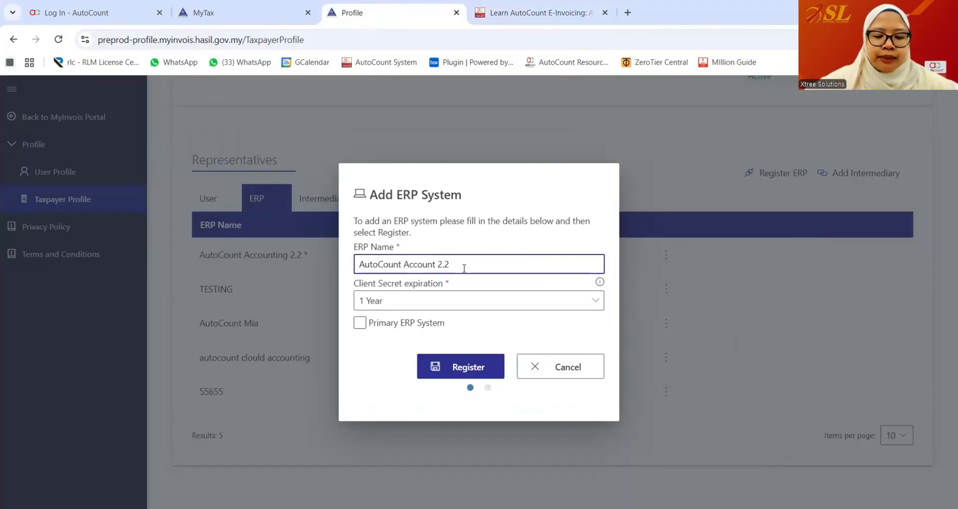
key(BackSpace)
key(BackSpace)
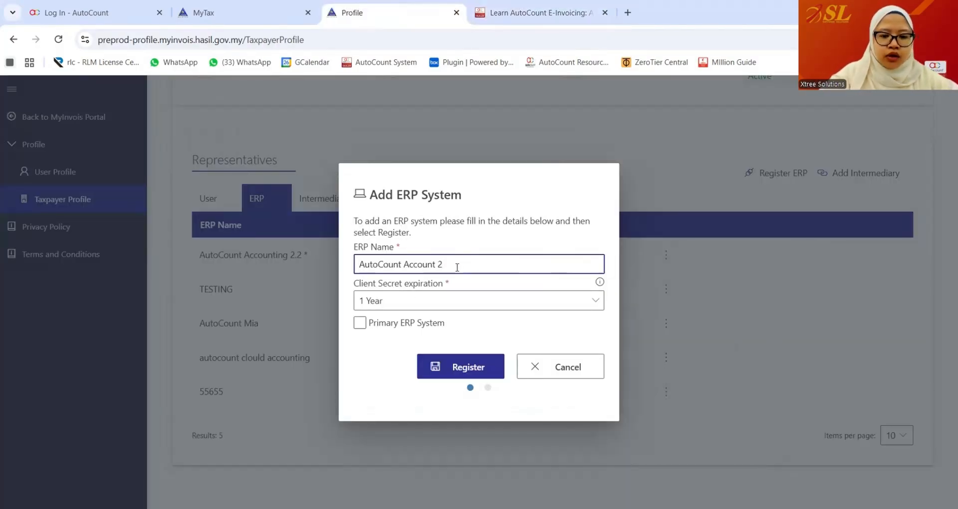
key(BackSpace)
key(BackSpace)
key(BackSpace)
key(BackSpace)
key(BackSpace)
key(BackSpace)
key(BackSpace)
key(BackSpace)
key(BackSpace)
key(BackSpace)
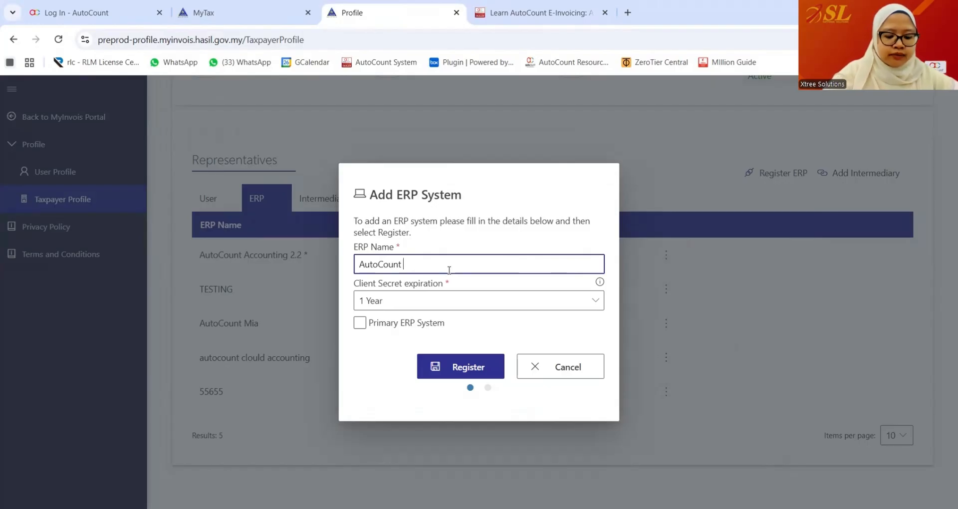
text(Cloud Accounting)
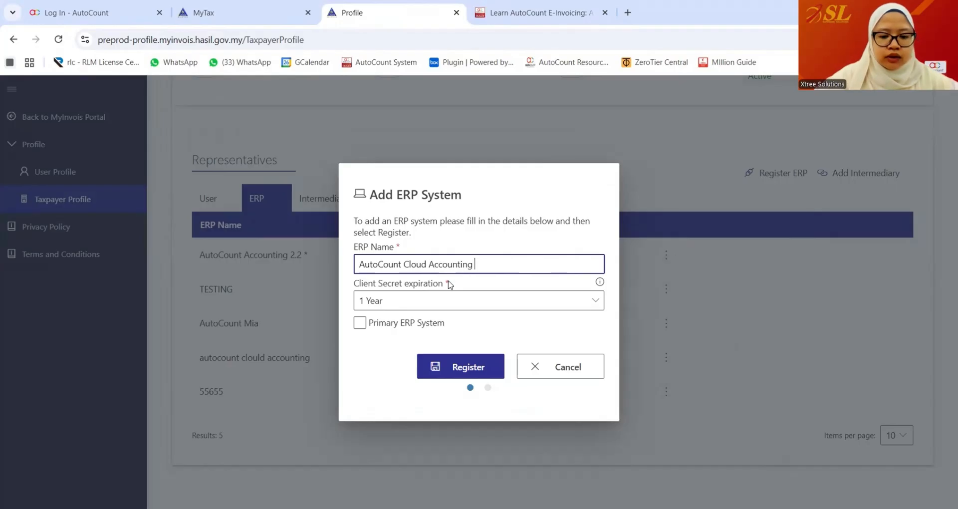
text(2.)
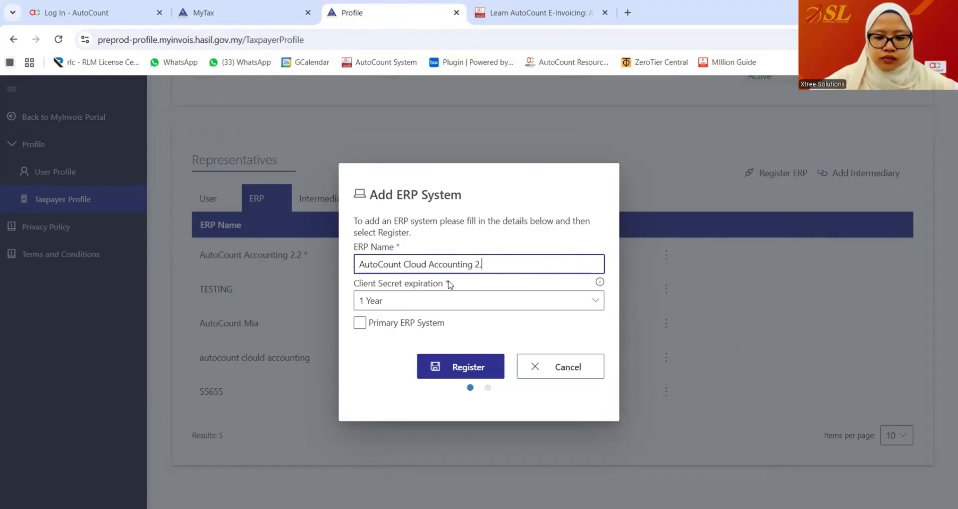
click(449, 301)
click(400, 372)
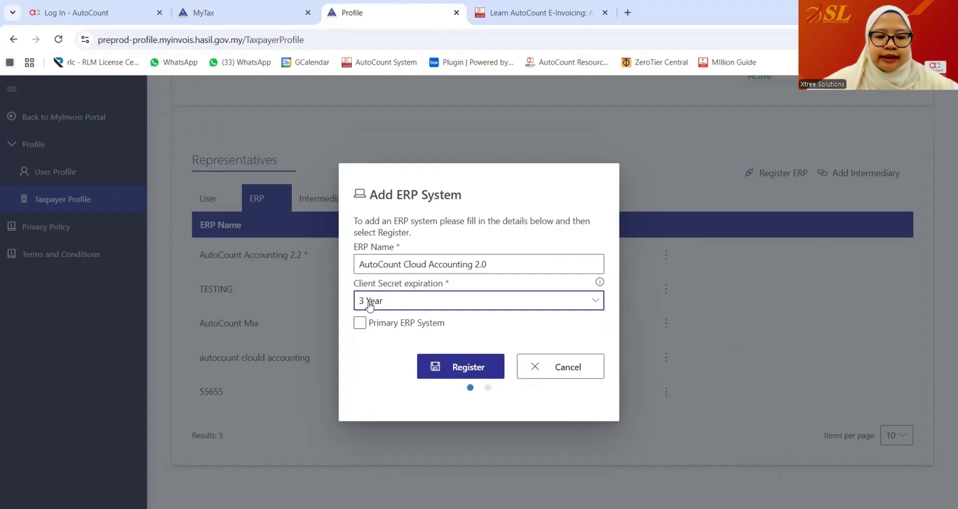
click(464, 374)
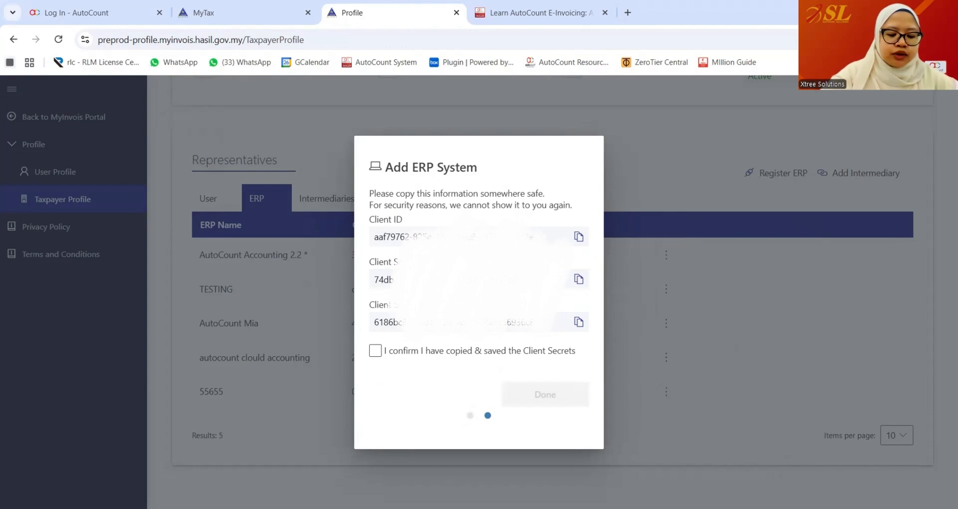
- Copy the generated Client ID and Client Secret, confirm they're saved, and finish
click(579, 237)
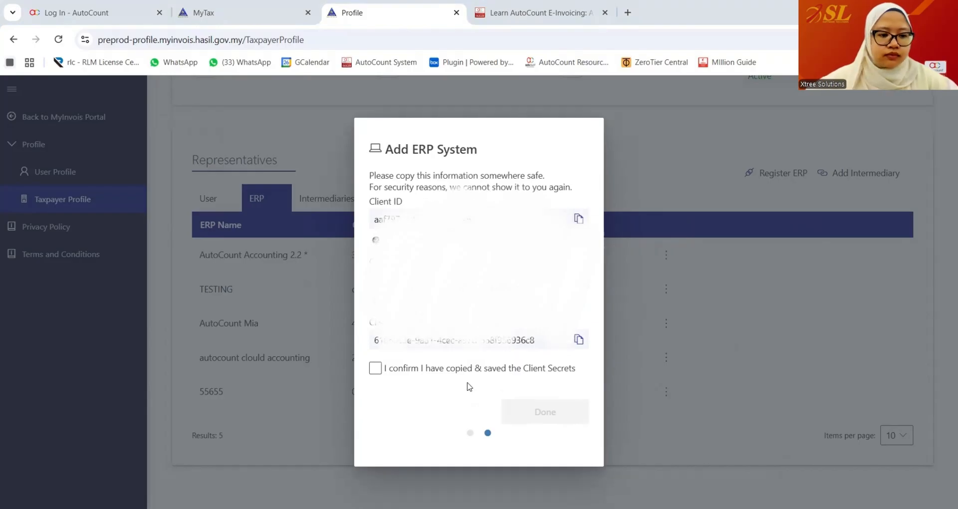
click(581, 341)
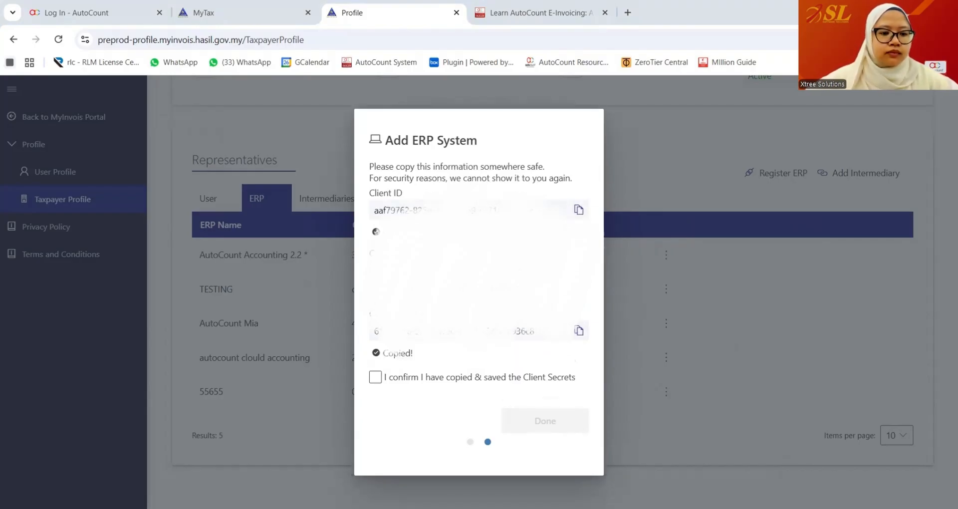
click(376, 377)
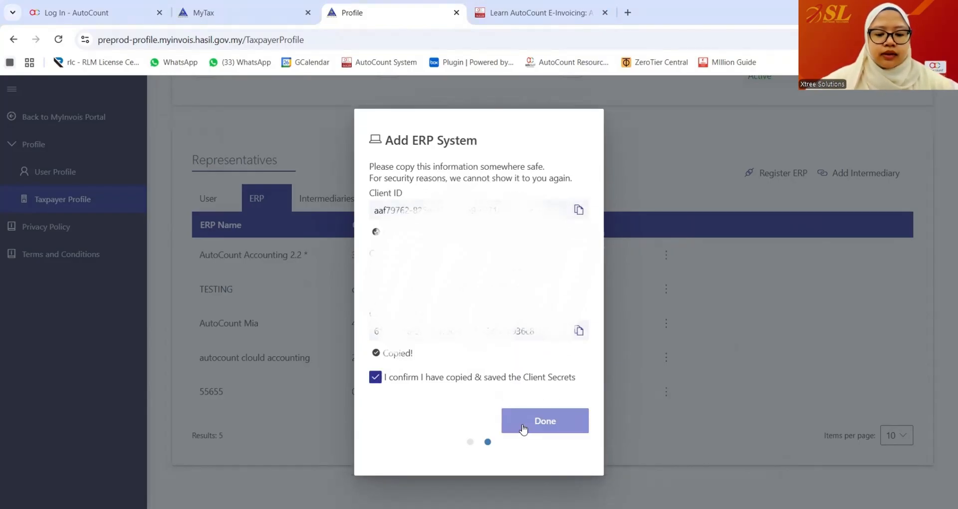
click(523, 422)
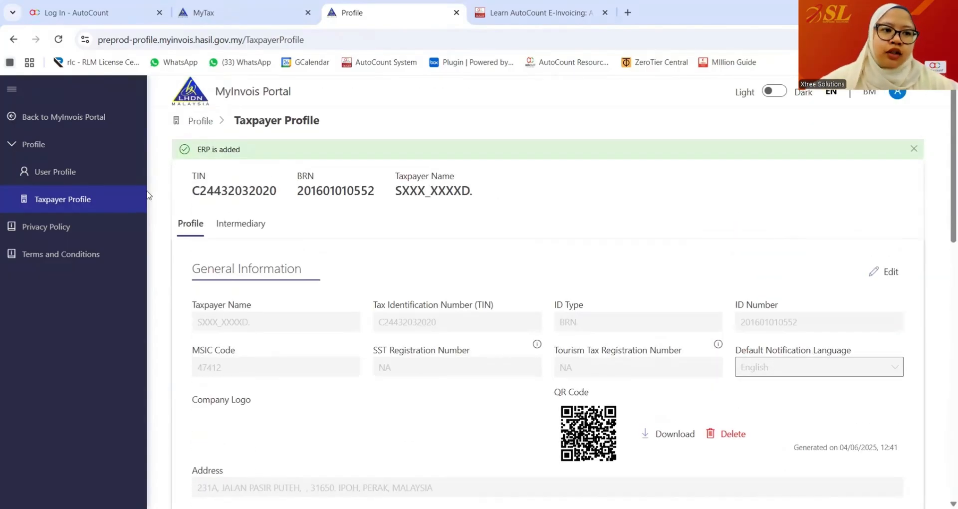
- Log in to AutoCount Cloud Accounting and dismiss the saved-password prompt
click(75, 11)
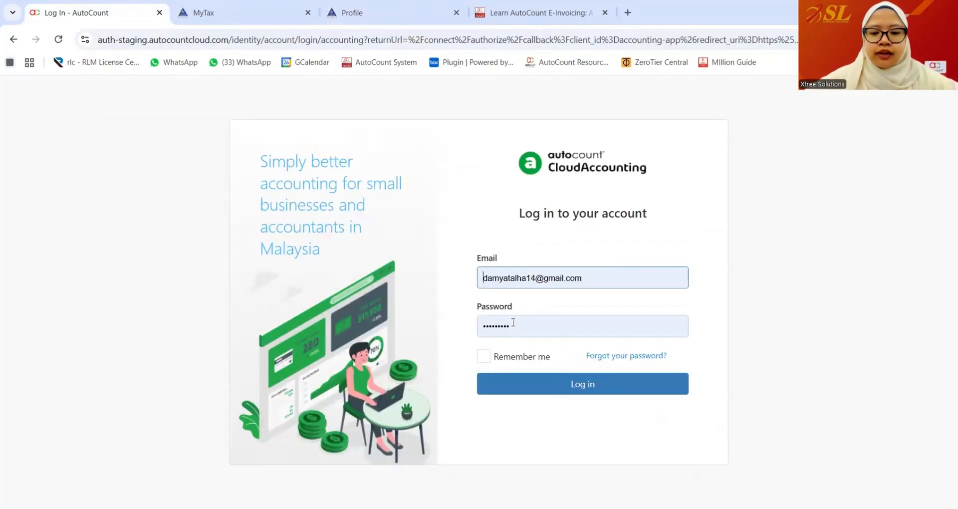
click(550, 389)
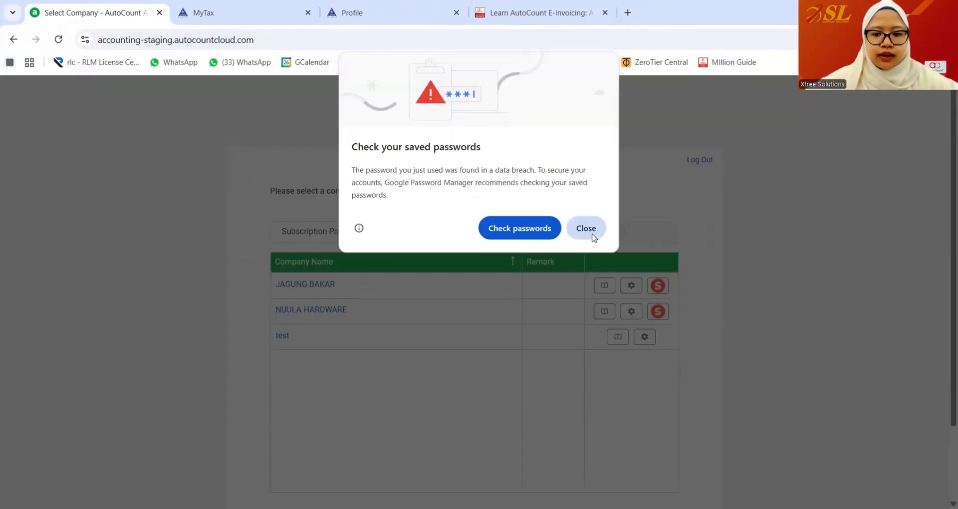
click(592, 230)
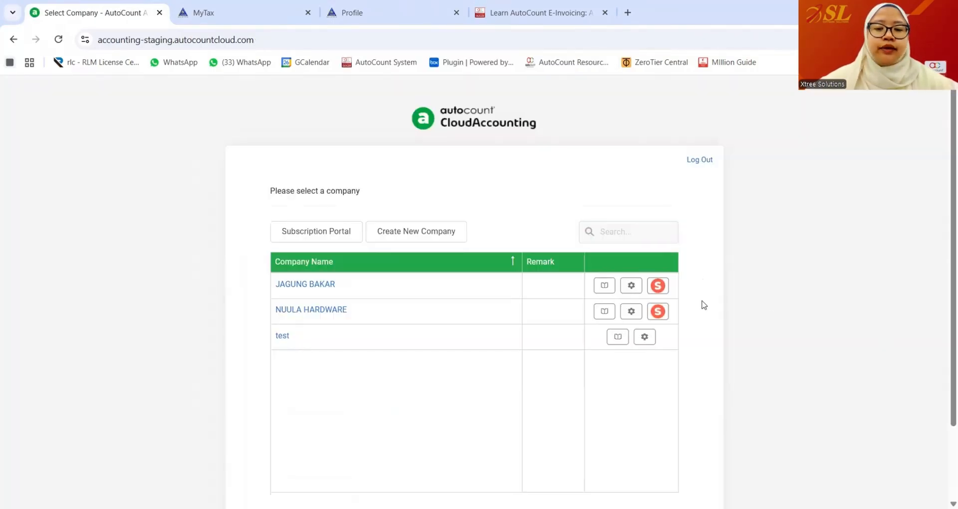
- Create a new Malaysia company and start the Lite plan free trial
click(423, 239)
click(571, 325)
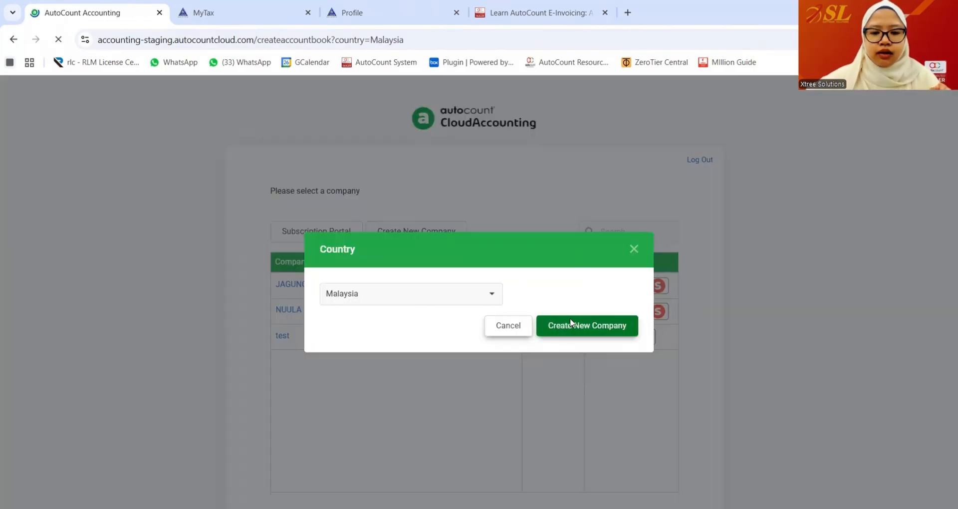
scroll(574, 325, down, 5)
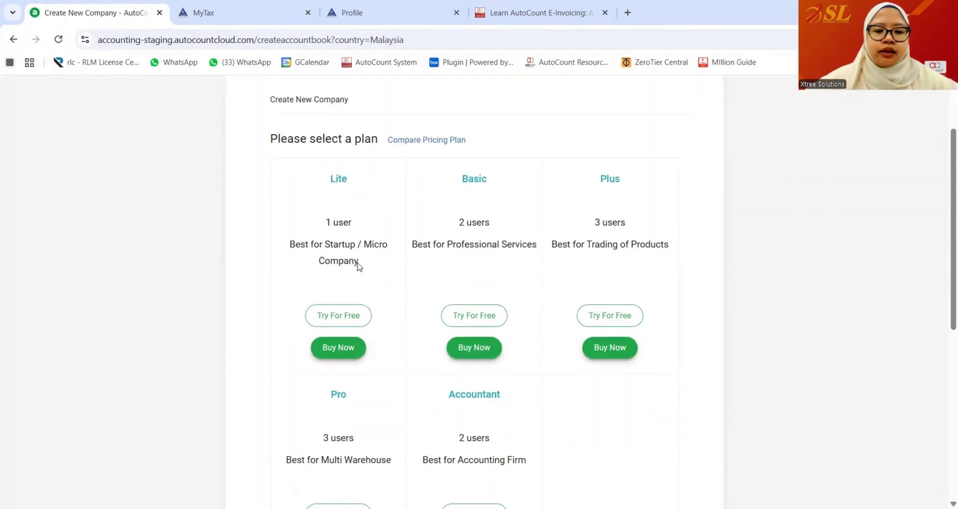
scroll(410, 288, up, 3)
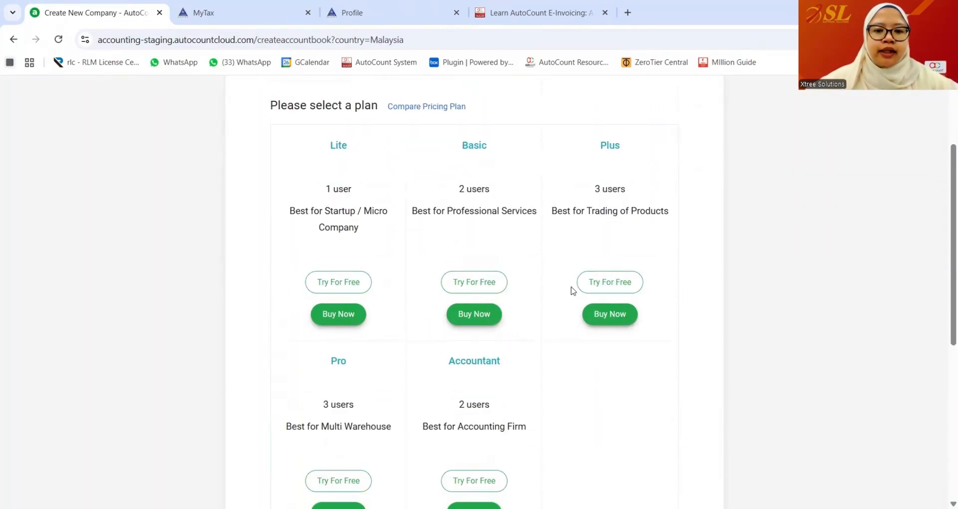
click(362, 296)
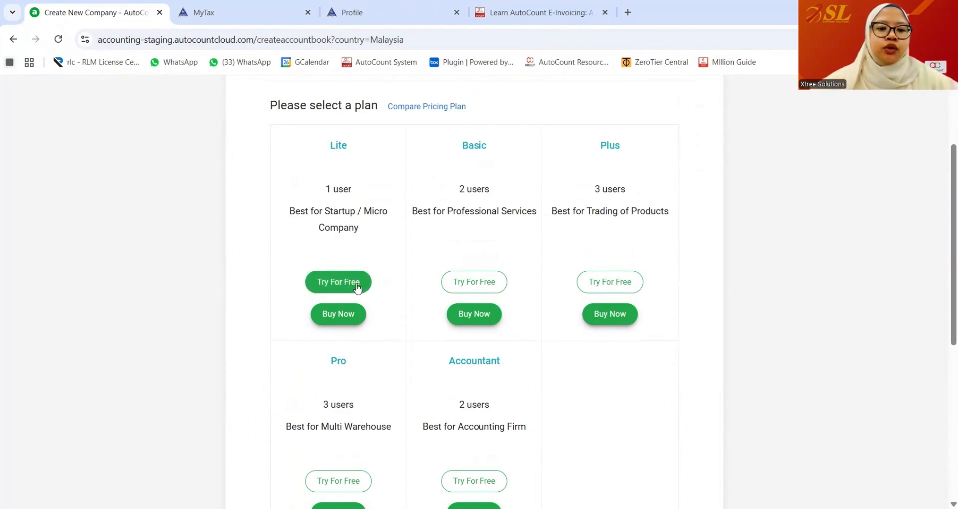
click(350, 288)
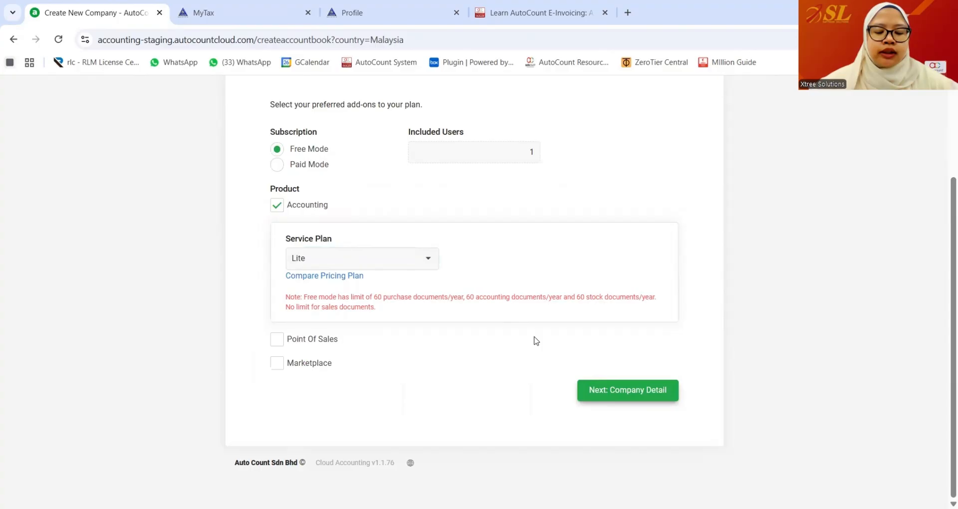
- Enter company name 'SL SOFTWARE SOLUTIONS SDN BHD', confirm creation, and open the company
click(618, 397)
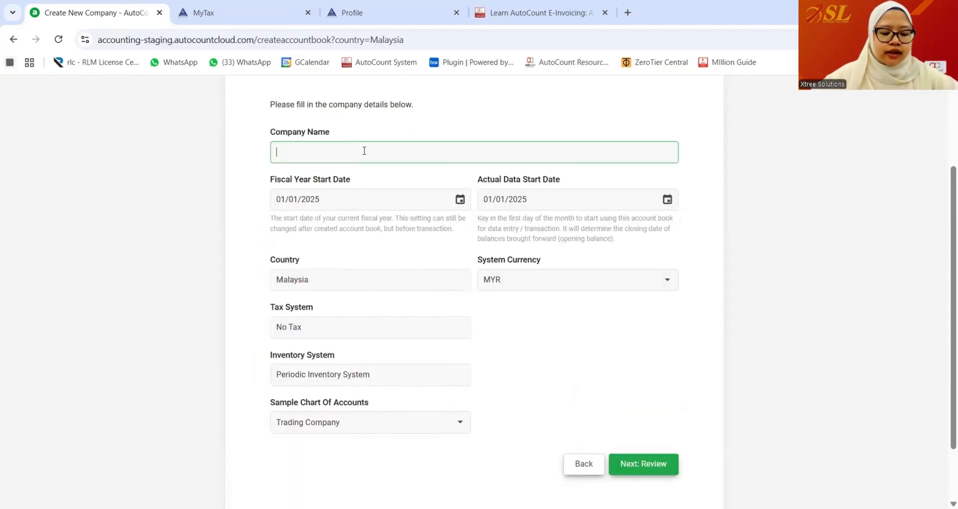
text(SL SO)
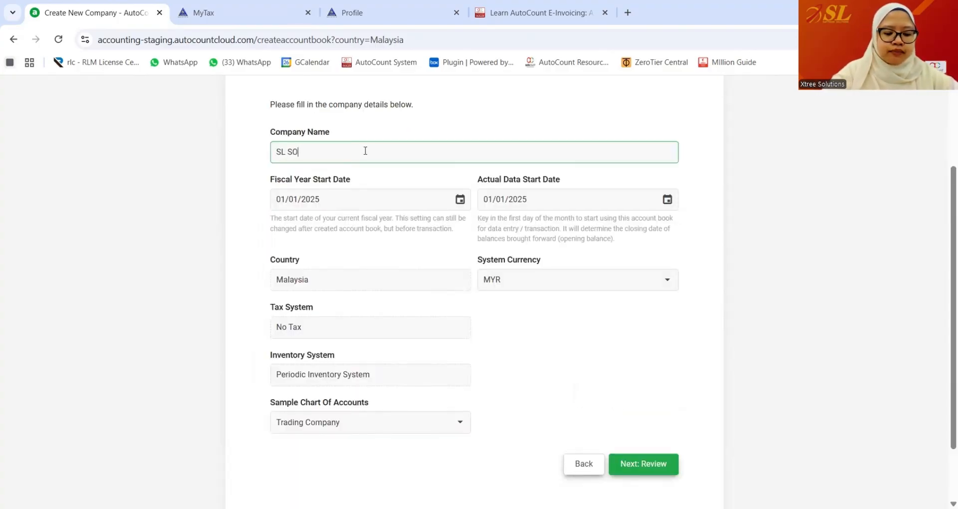
text(FTWARE SOLUTIONS SDN BHD)
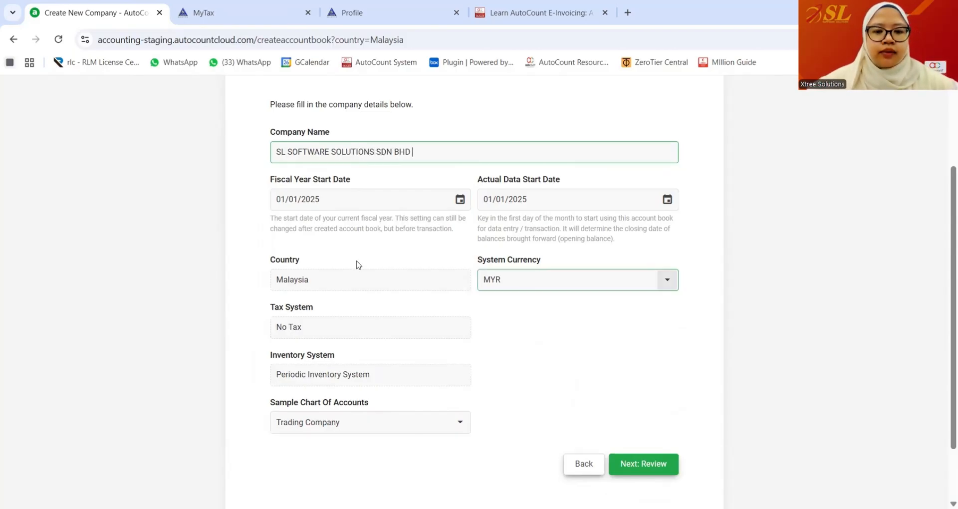
click(662, 472)
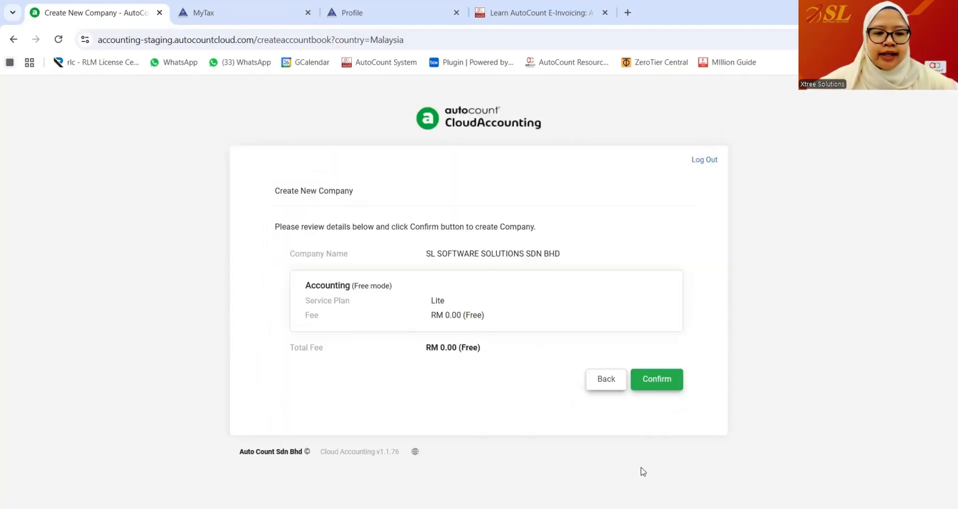
click(652, 376)
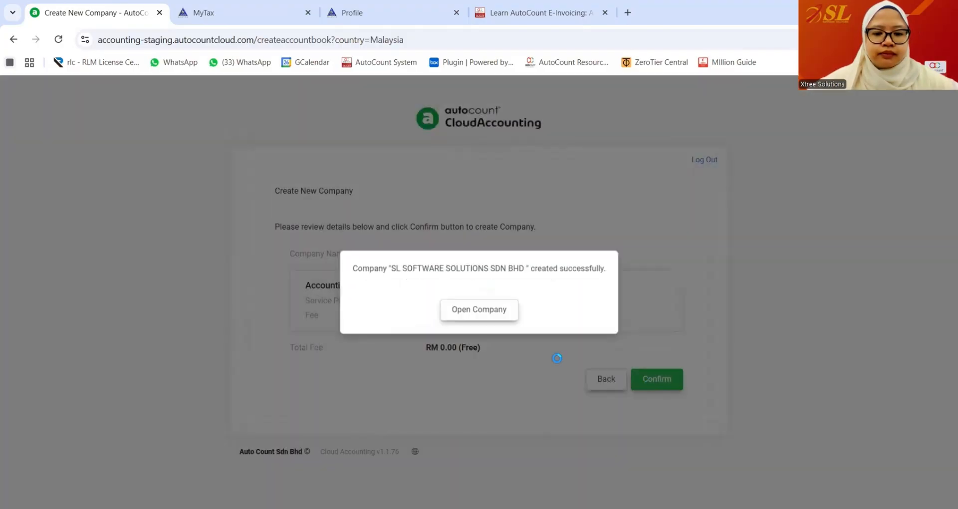
click(465, 320)
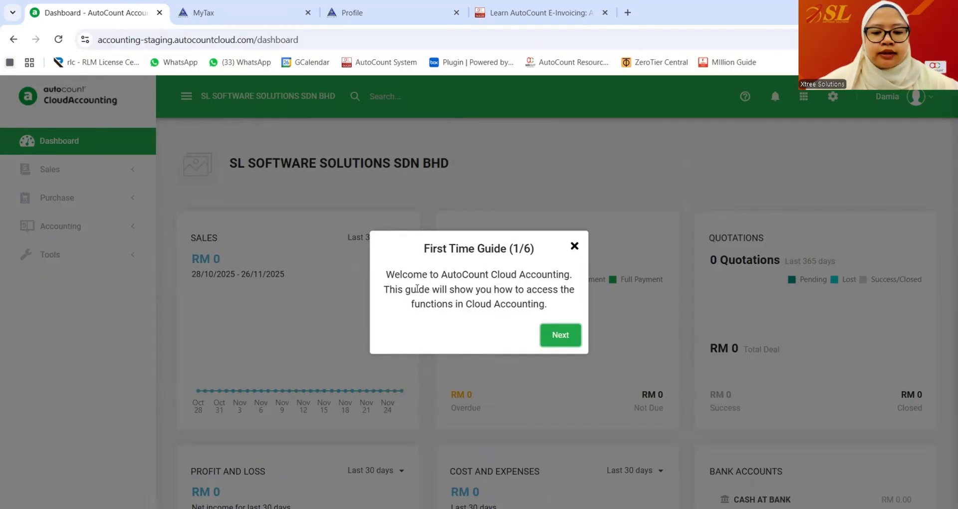
- Advance the first-time guide from step 1 through step 6, then close it
click(558, 336)
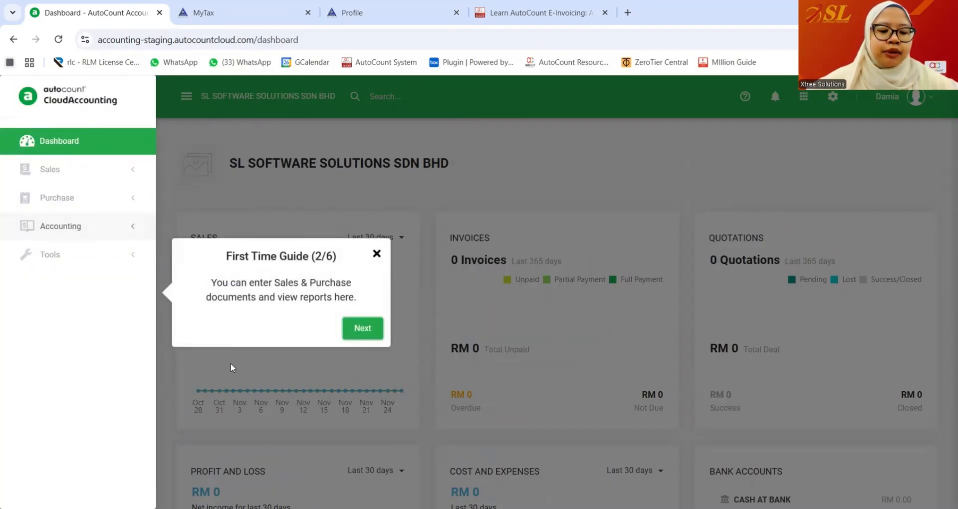
click(363, 328)
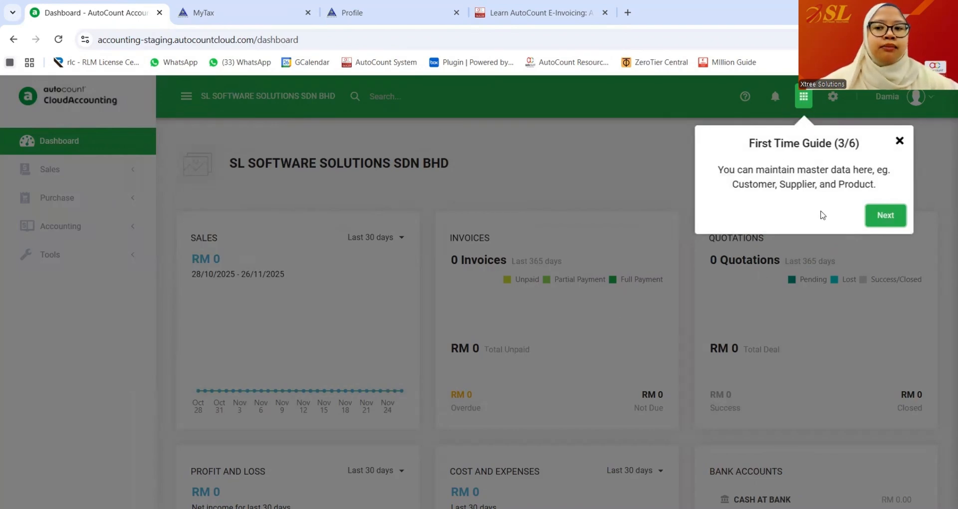
click(877, 214)
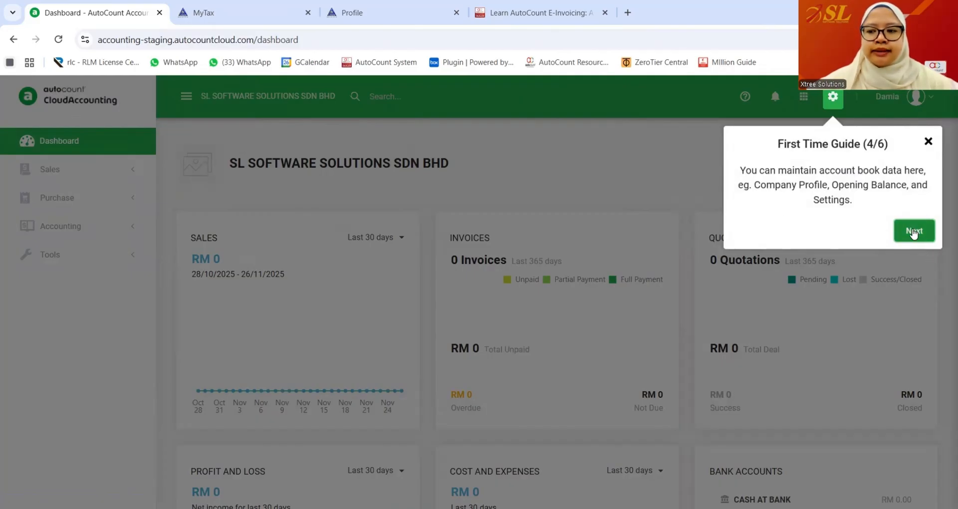
click(915, 231)
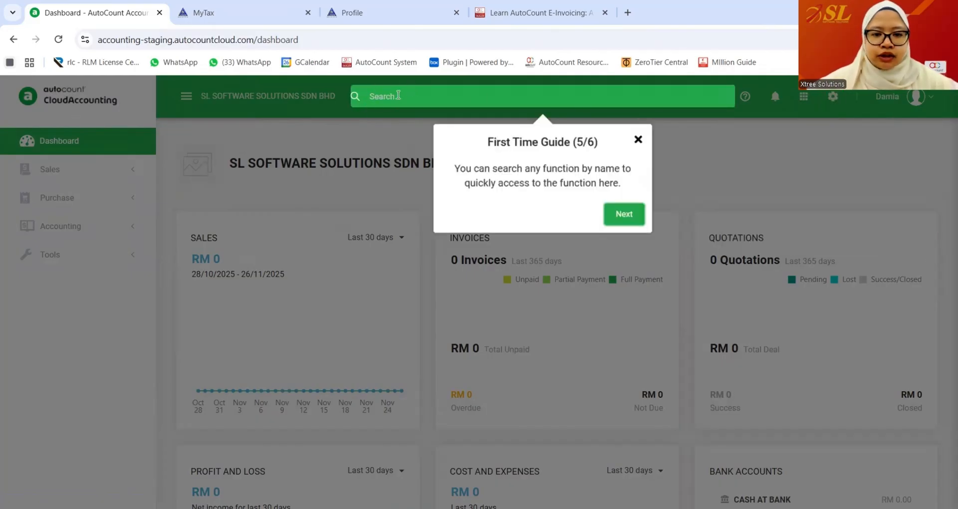
click(626, 216)
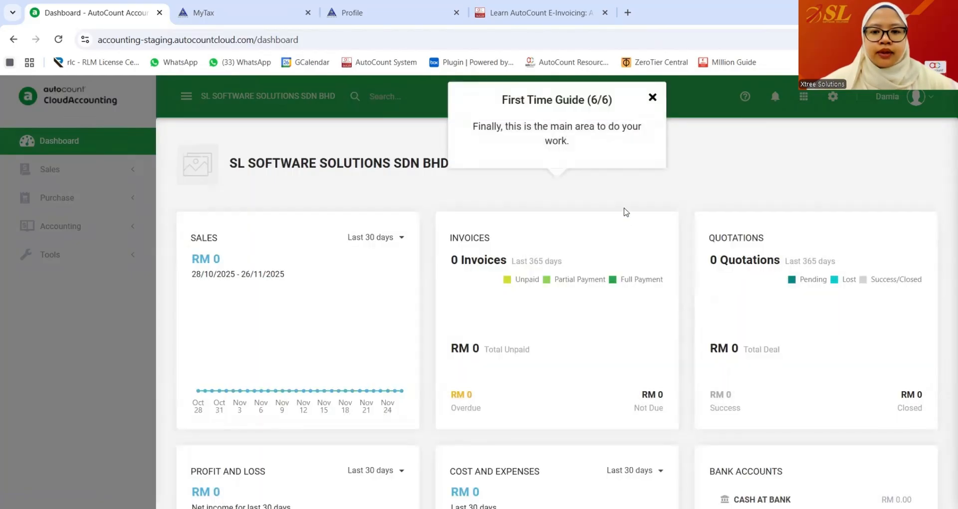
click(652, 96)
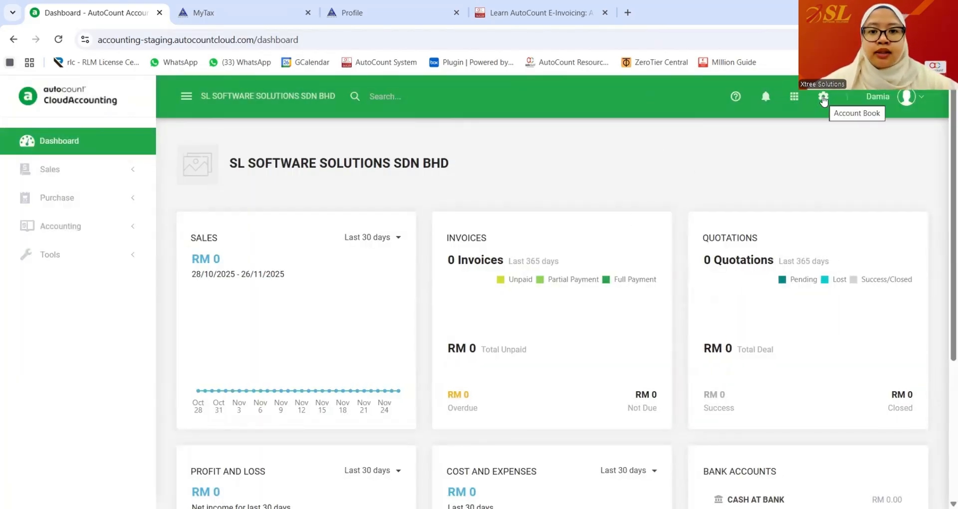
- In the account book's e-Invoicing settings, enable e-Invoice from 01/11/2025
click(823, 98)
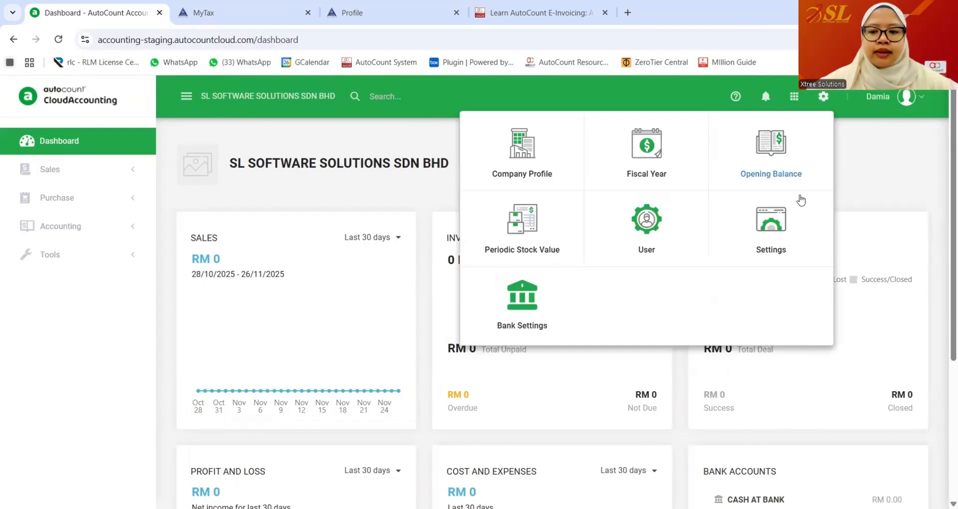
click(764, 233)
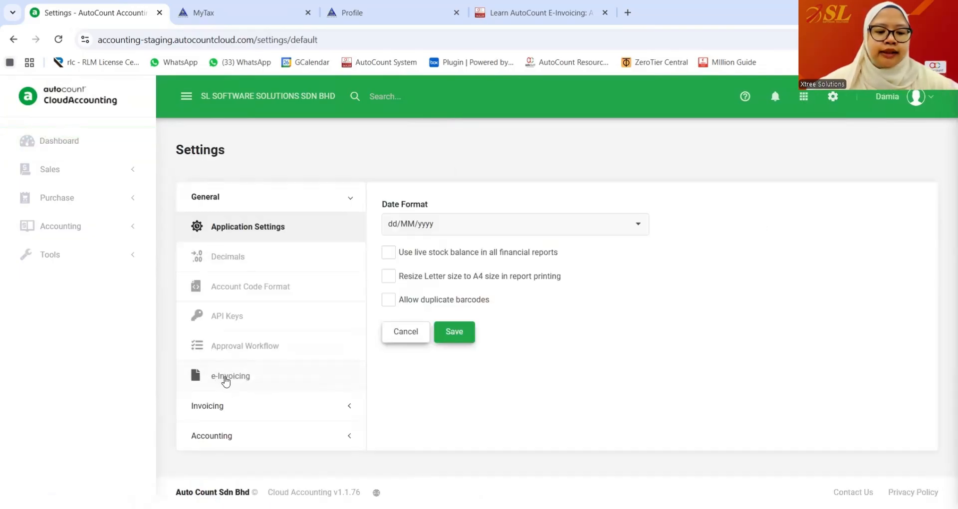
click(236, 378)
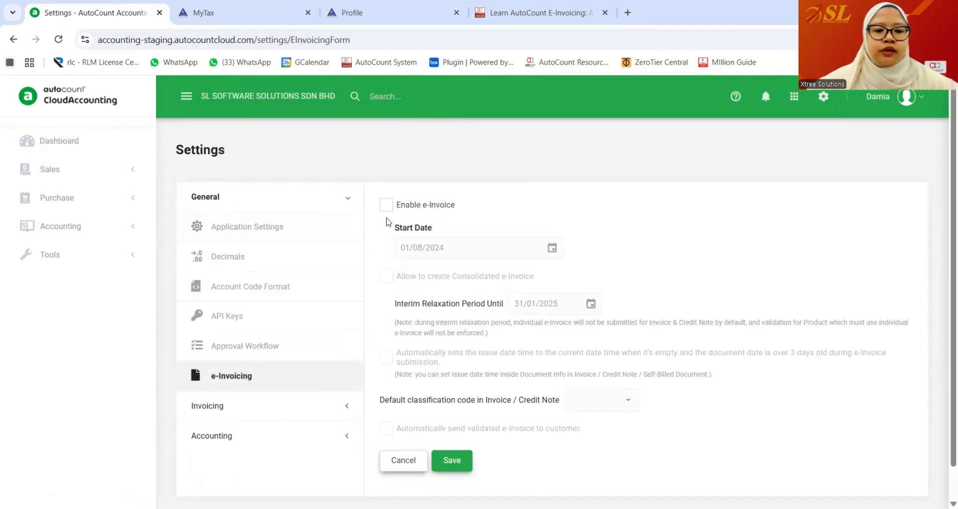
click(387, 204)
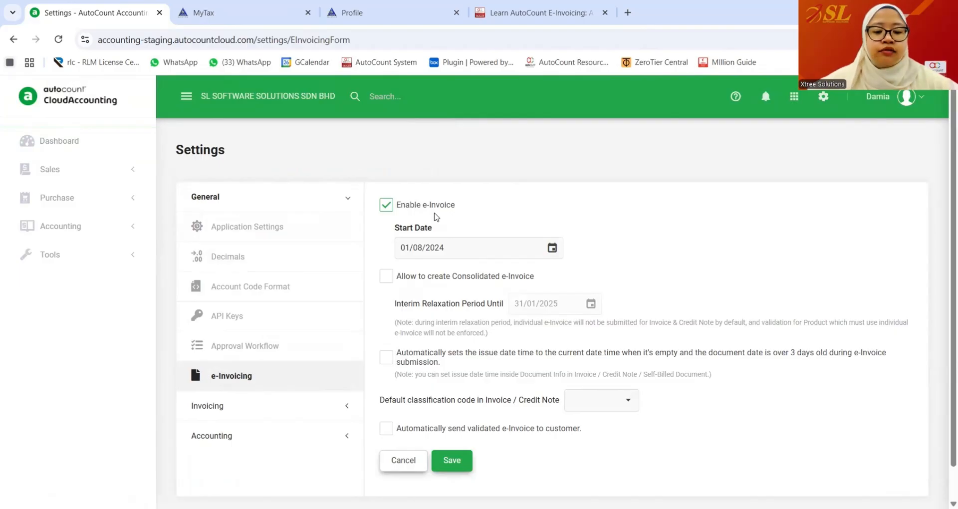
click(417, 247)
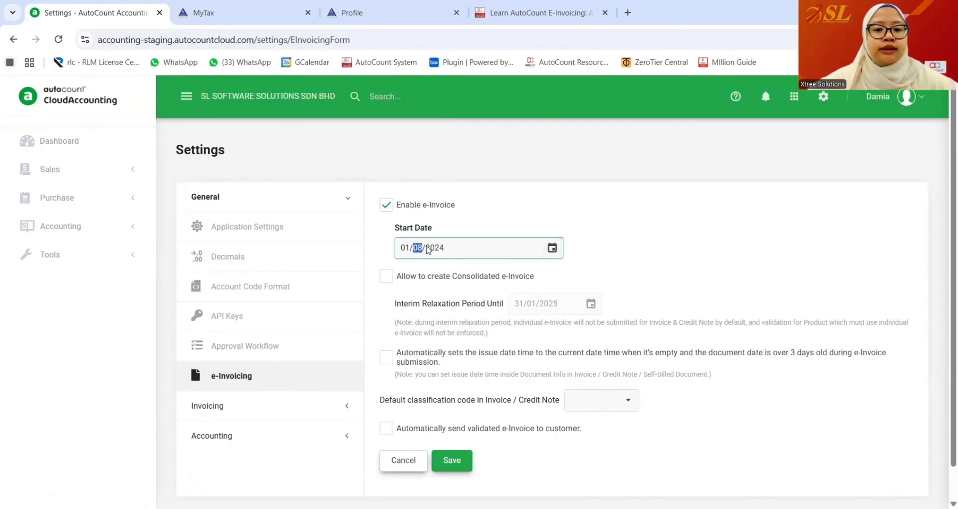
click(433, 254)
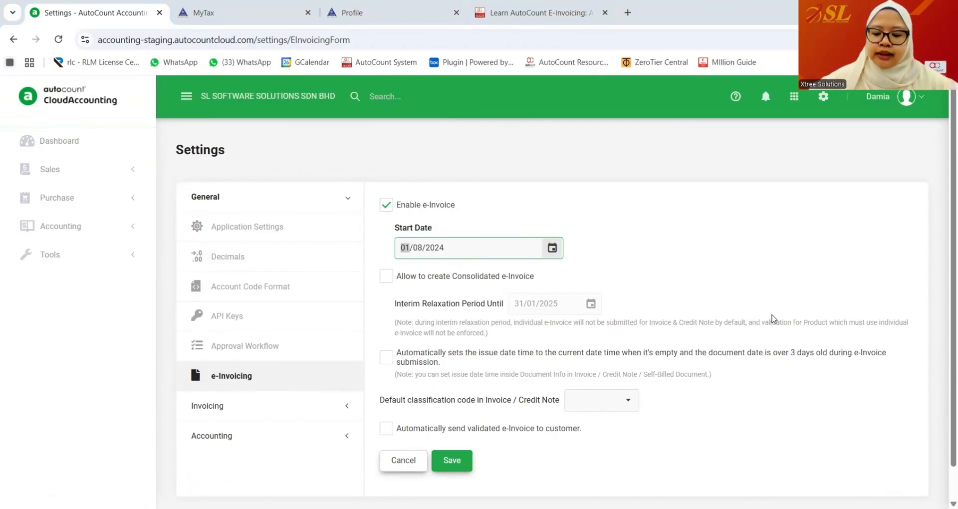
text(01/11/)
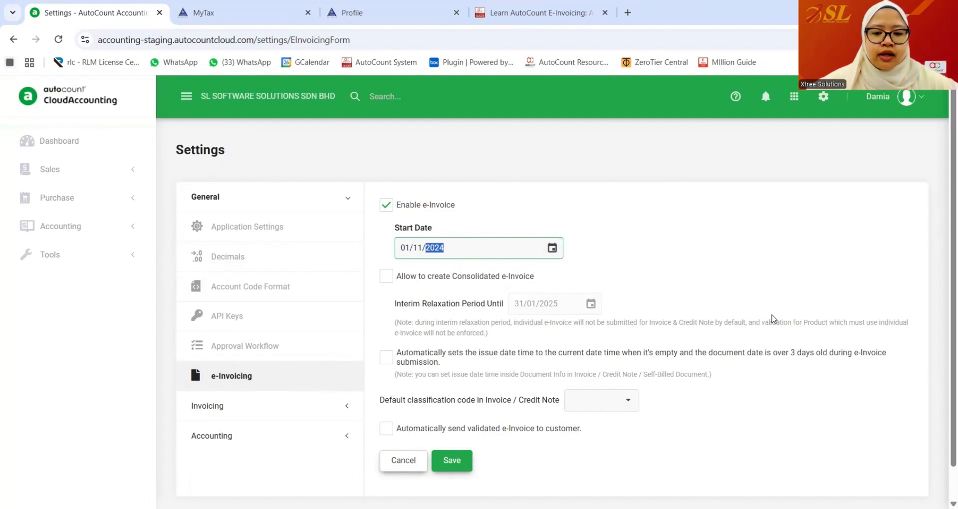
text(2025)
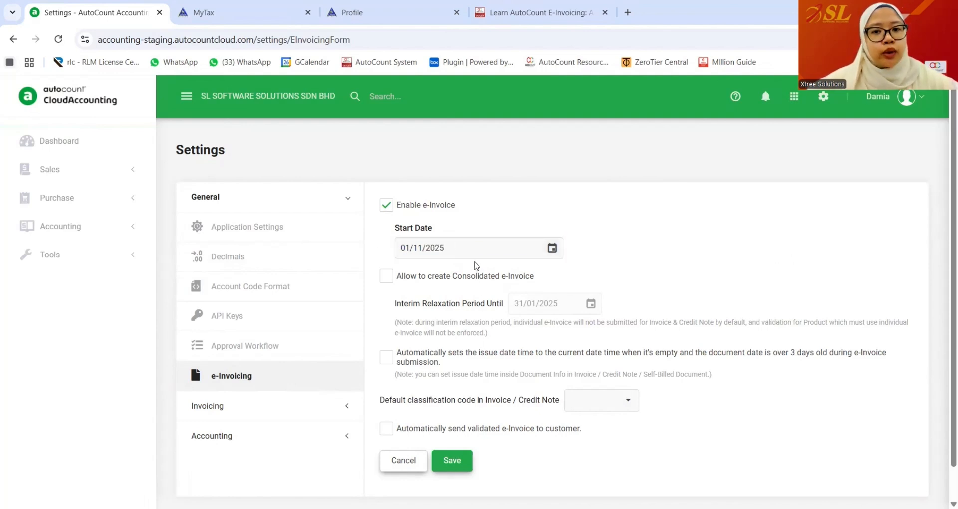
- Allow consolidated e-Invoices and begin changing the interim relaxation period date
scroll(687, 277, down, 1)
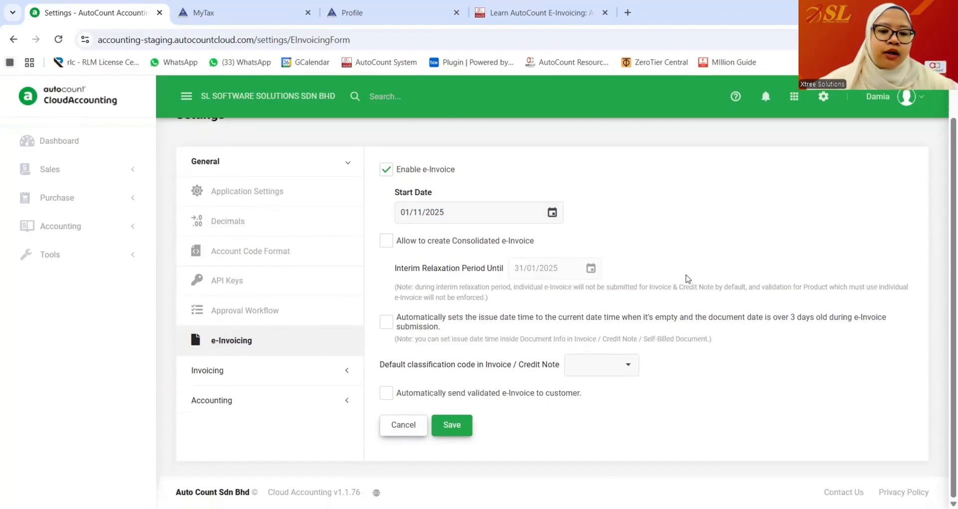
click(385, 241)
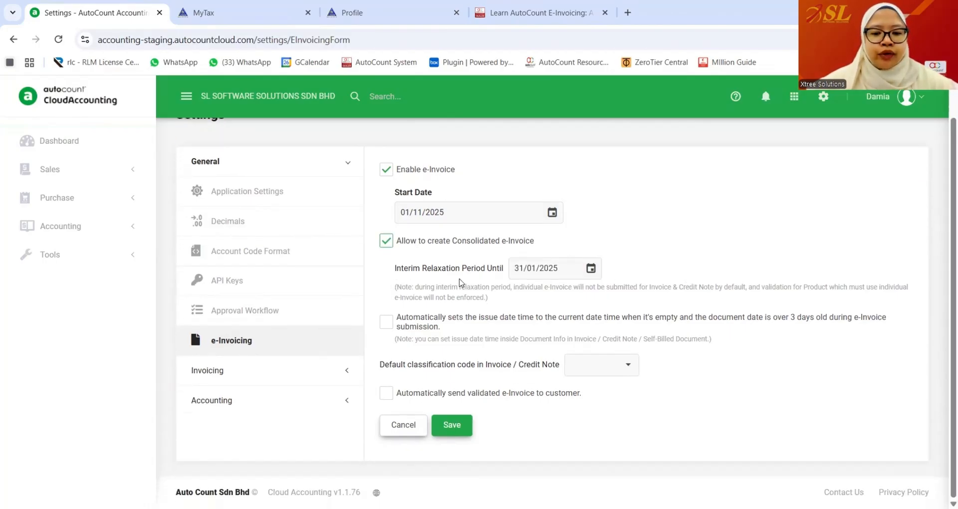
drag(562, 270, 476, 272)
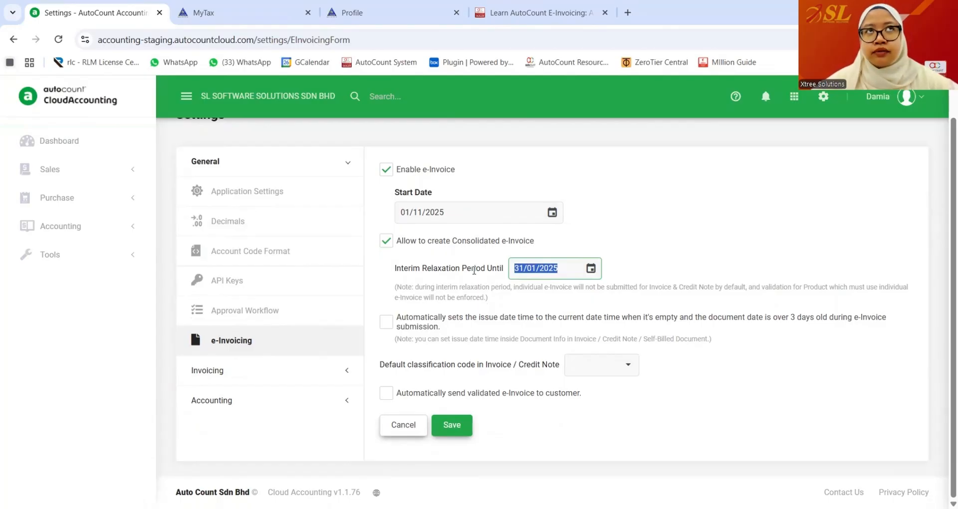
key(Right)
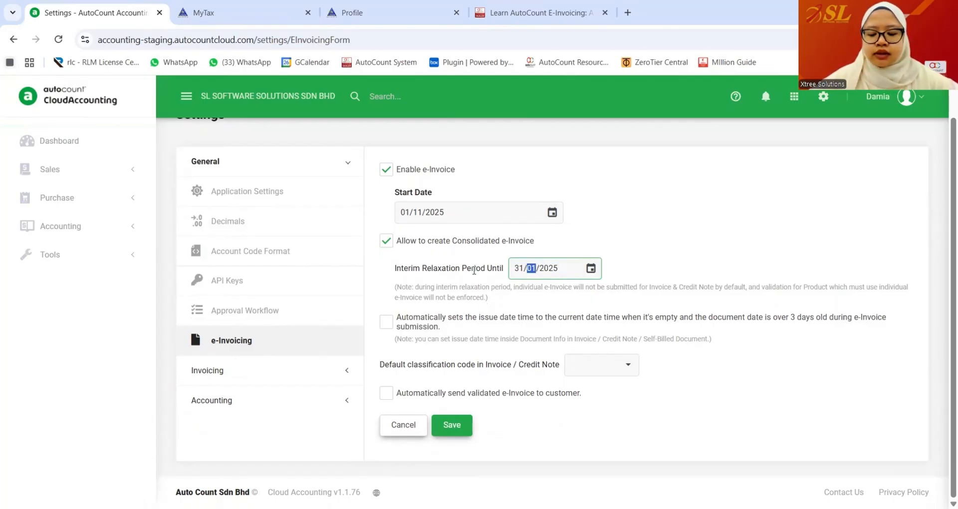
key(Left)
text(30)
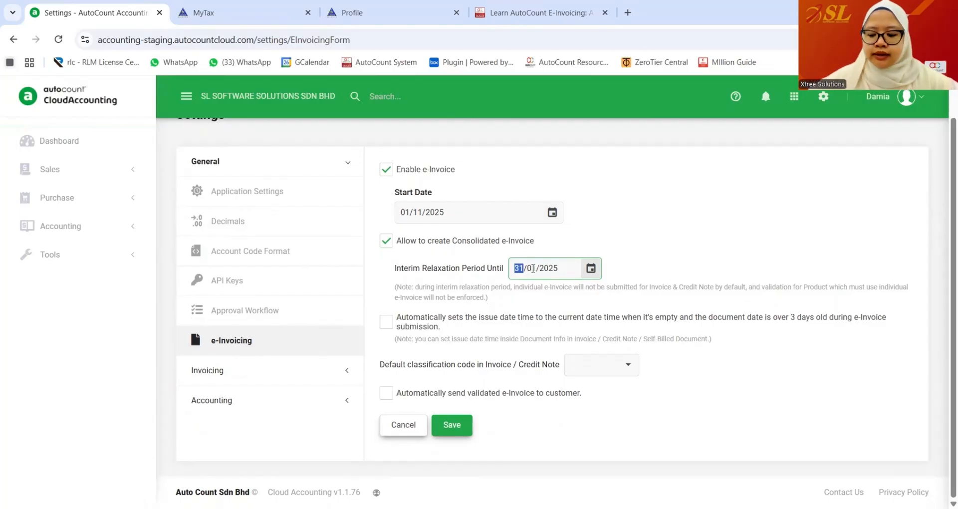
key(Right)
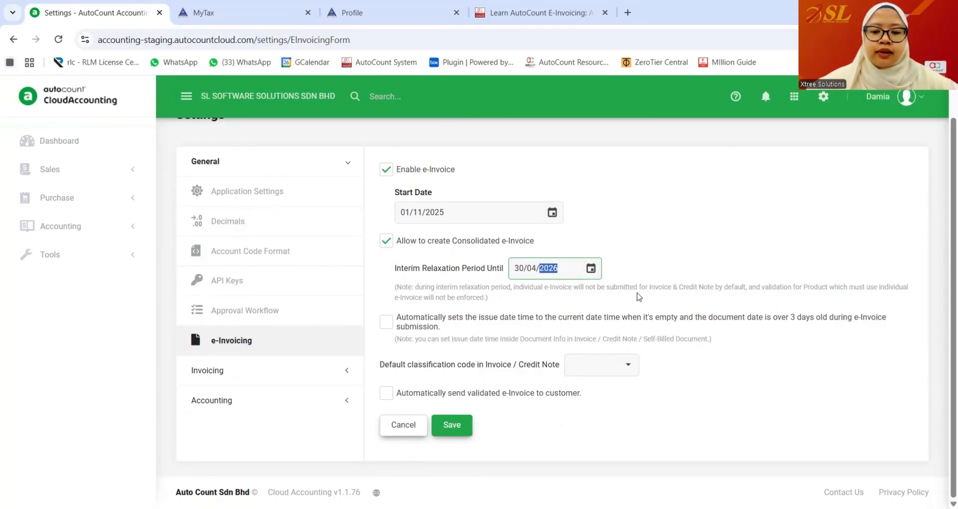
click(761, 268)
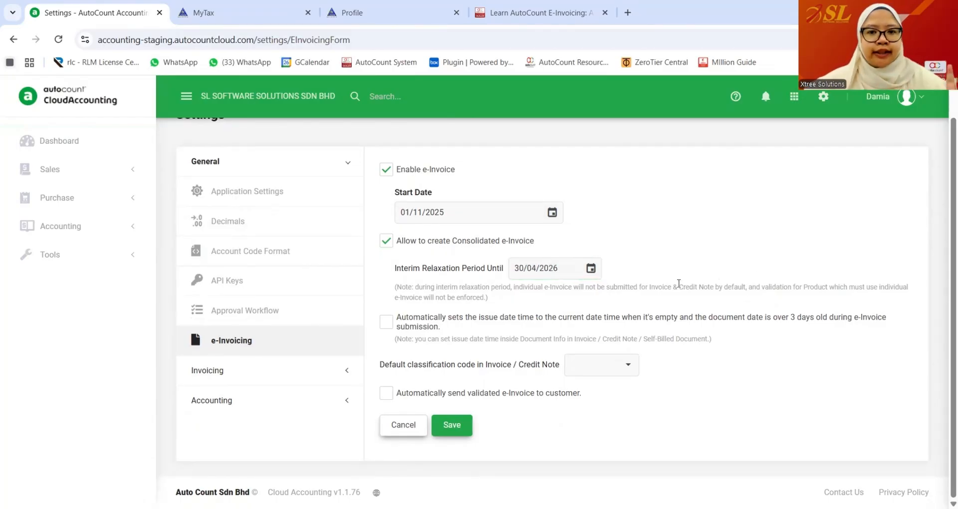
- Set the Interim Relaxation Period Until date to 01/11/2025
click(544, 268)
key(Right)
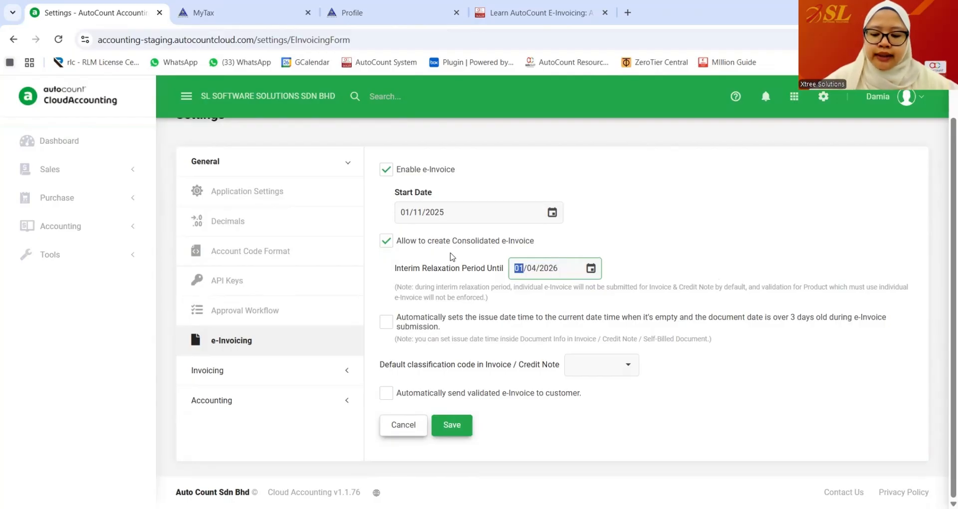
text(111)
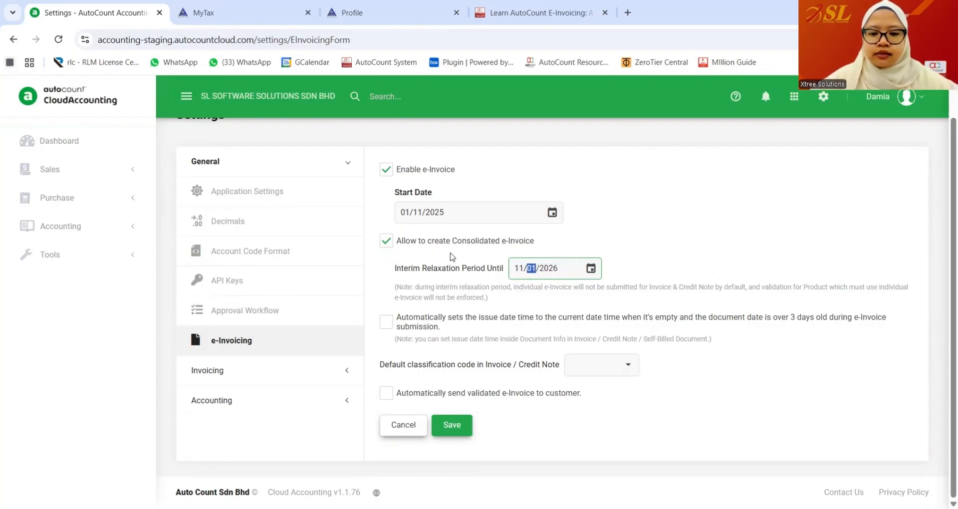
text(11)
click(518, 272)
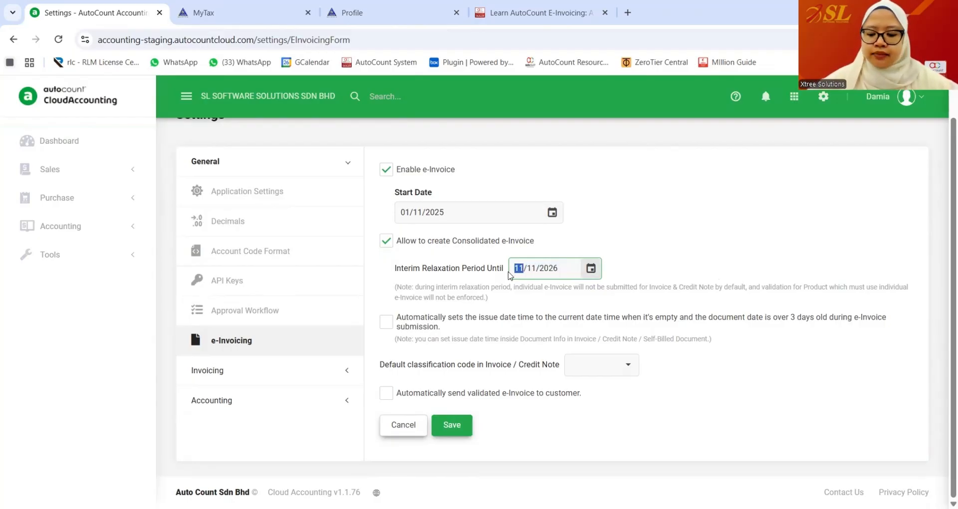
text(011120)
click(737, 272)
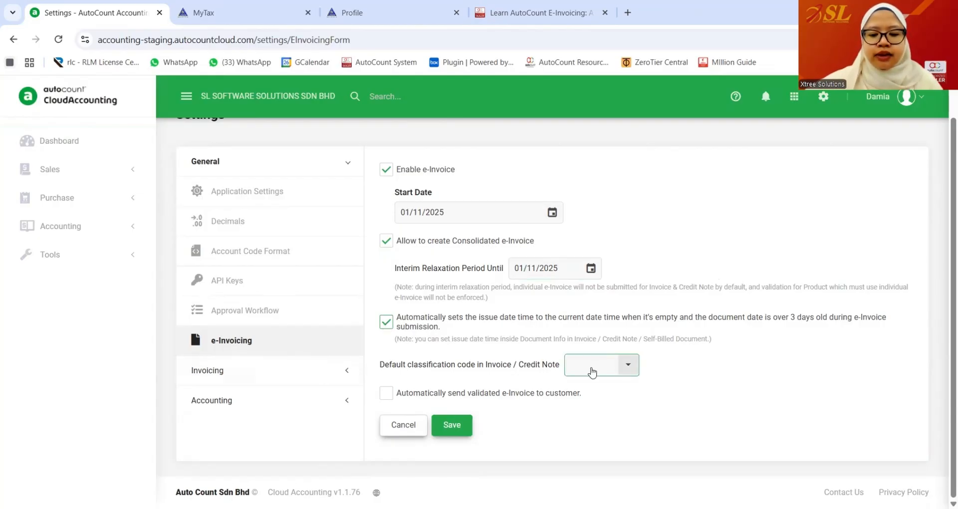
- Set the default classification code to 022 Others
click(592, 371)
text(022)
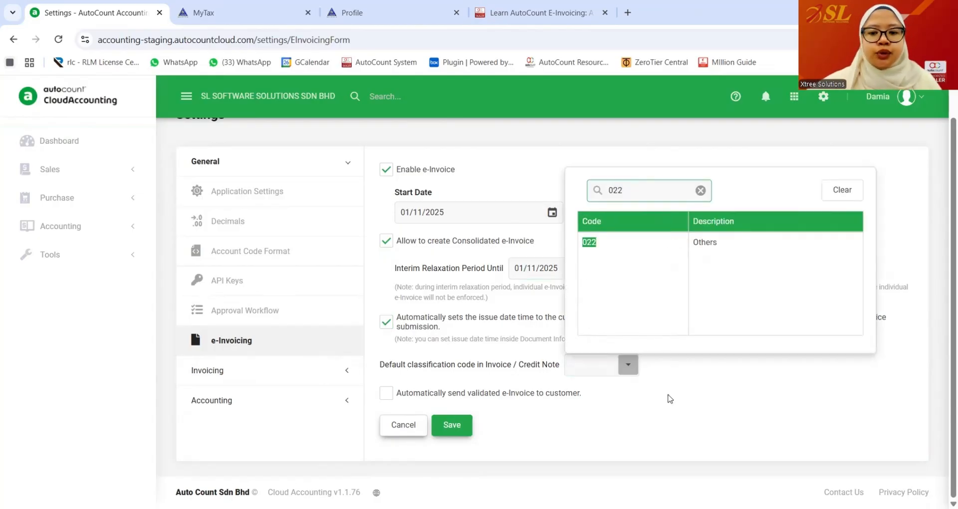
click(729, 242)
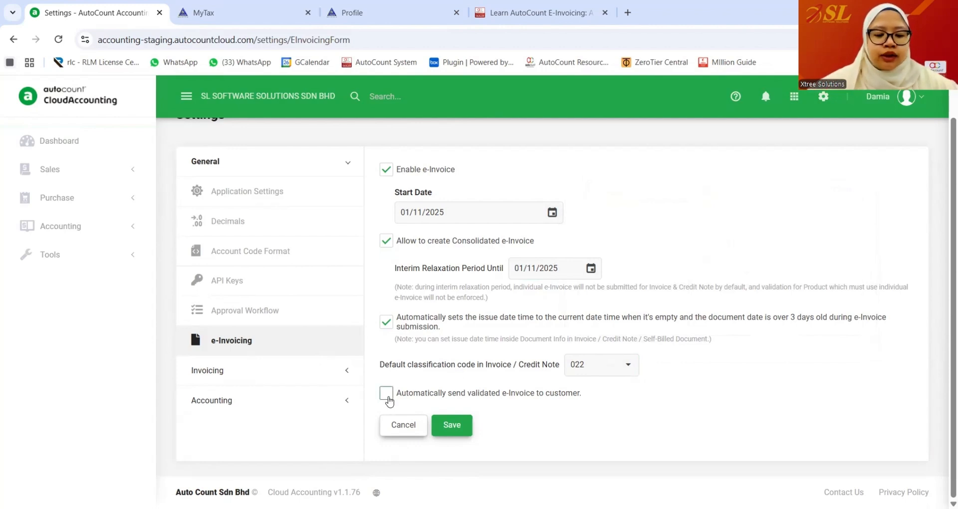
- Leave automatic sending of validated e-Invoices off and save the e-Invoicing settings
click(387, 394)
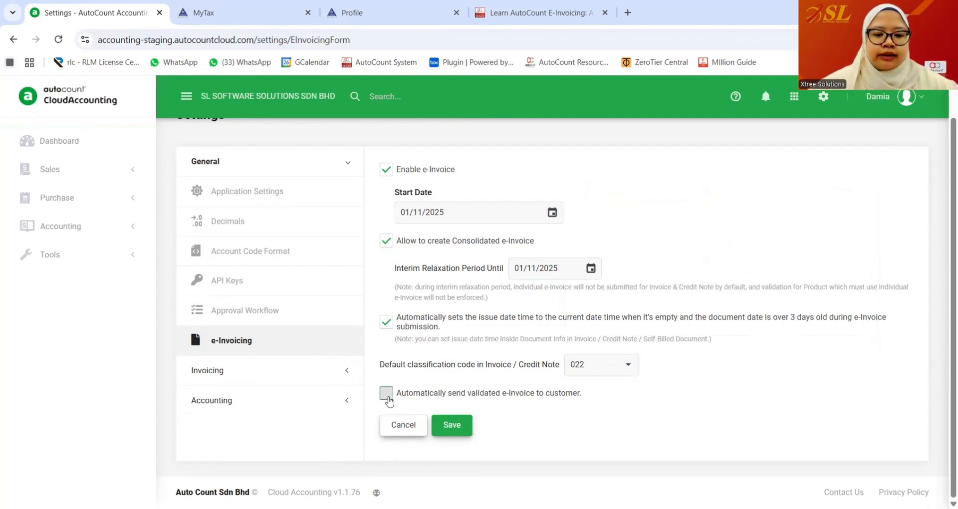
scroll(385, 391, down, 1)
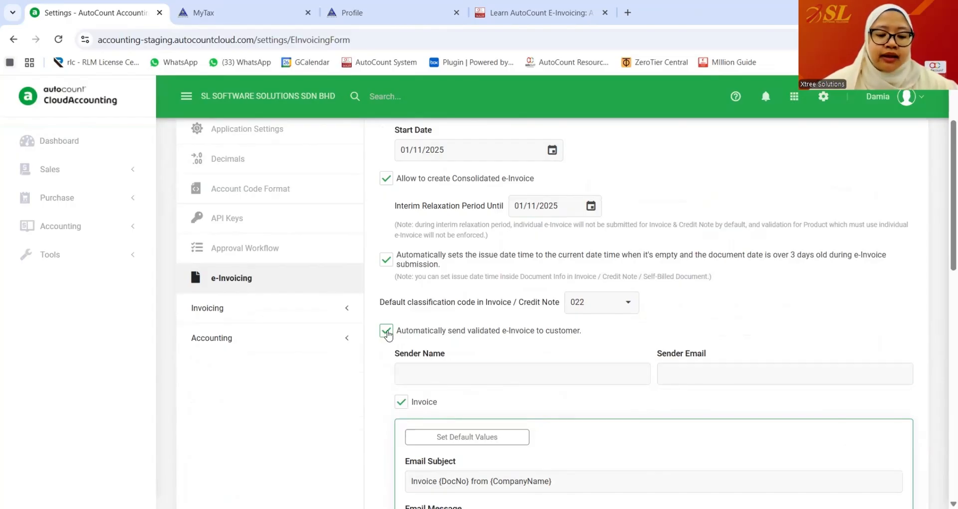
click(388, 331)
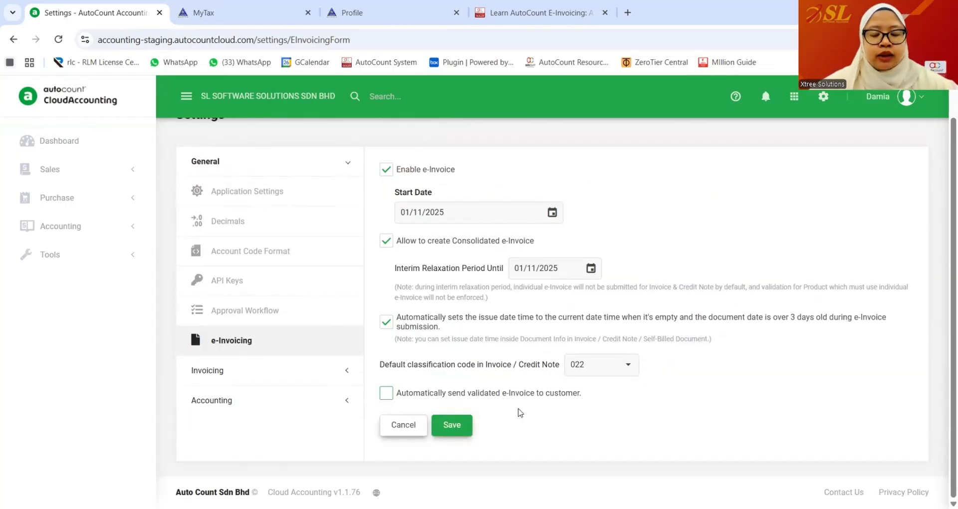
click(458, 427)
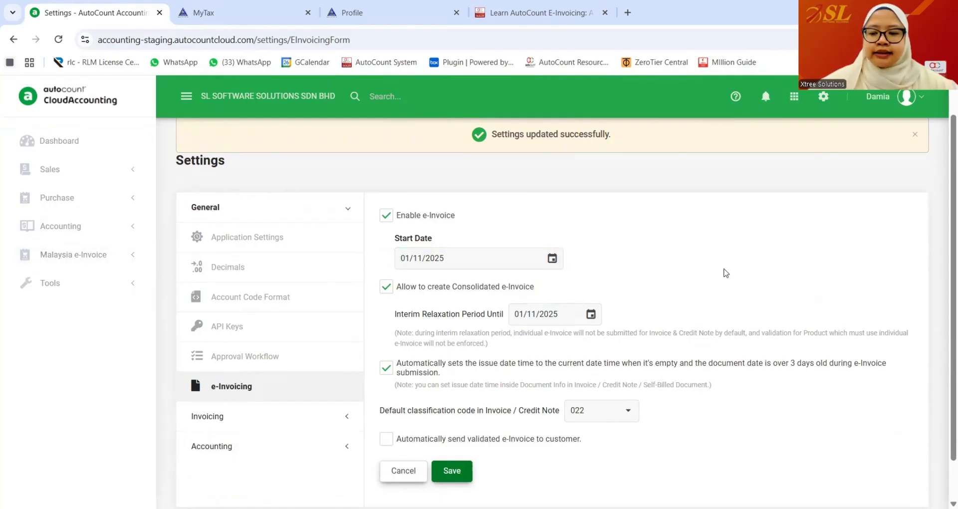
click(824, 97)
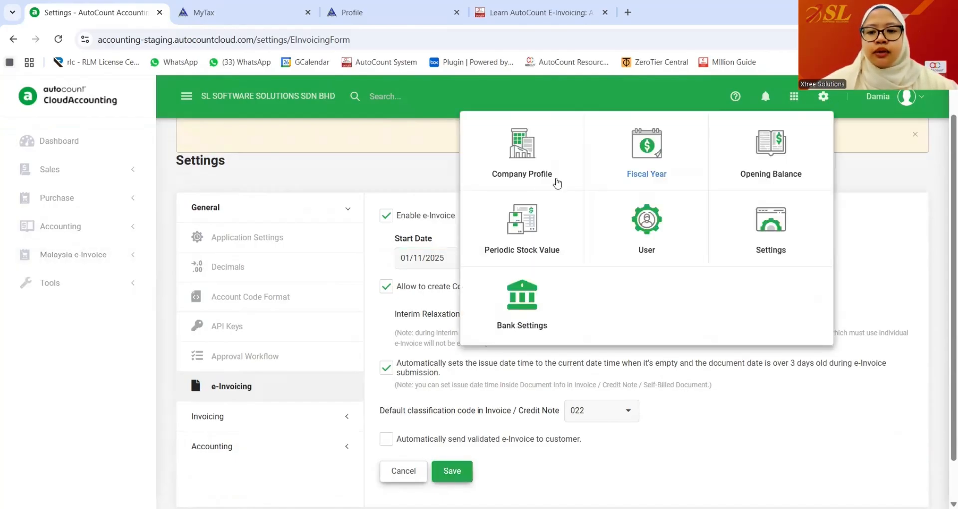
- Open the Company Profile, make Company Info editable and go through its registration fields
click(527, 162)
scroll(565, 270, down, 1)
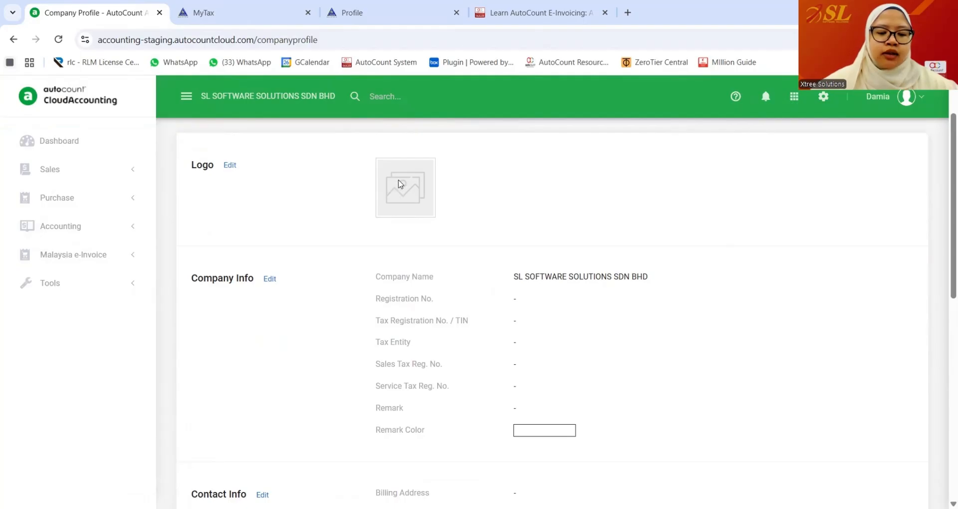
scroll(400, 182, down, 1)
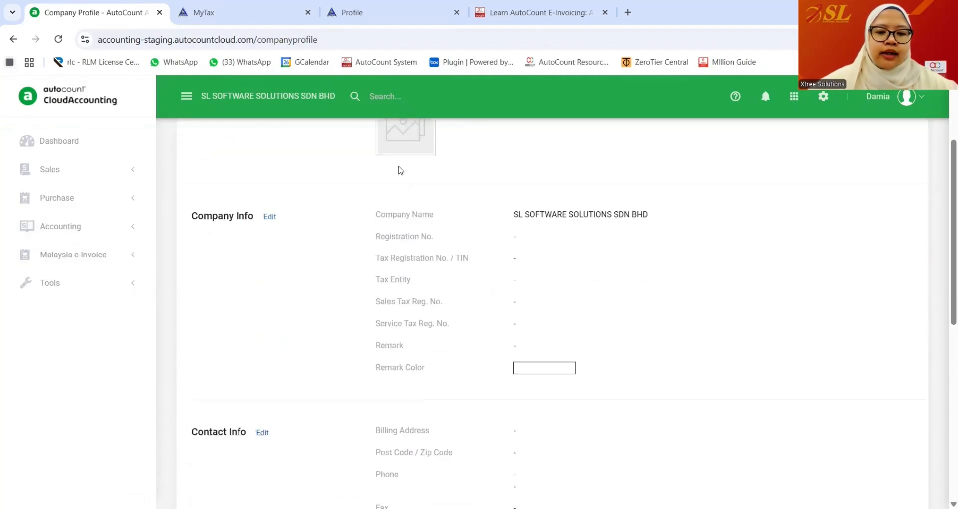
click(270, 216)
scroll(525, 256, down, 1)
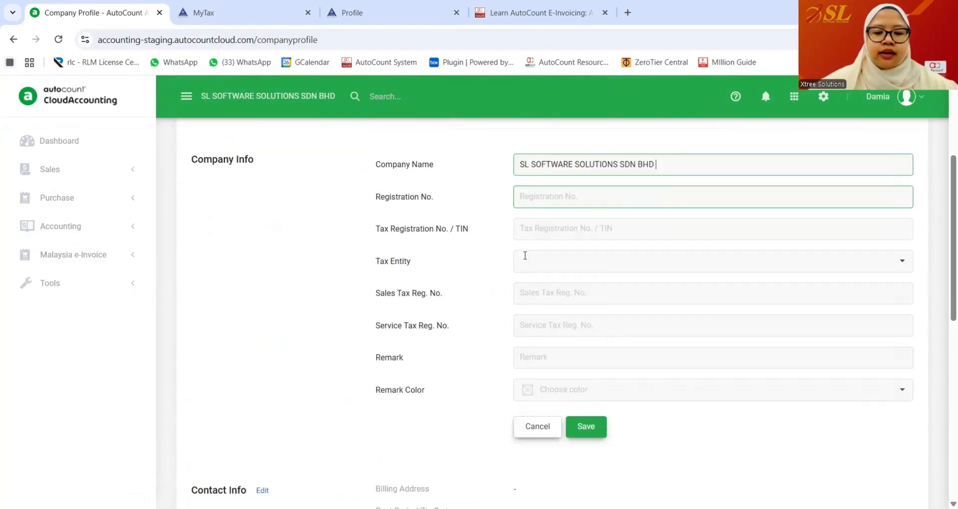
click(525, 189)
click(528, 219)
click(538, 285)
click(541, 319)
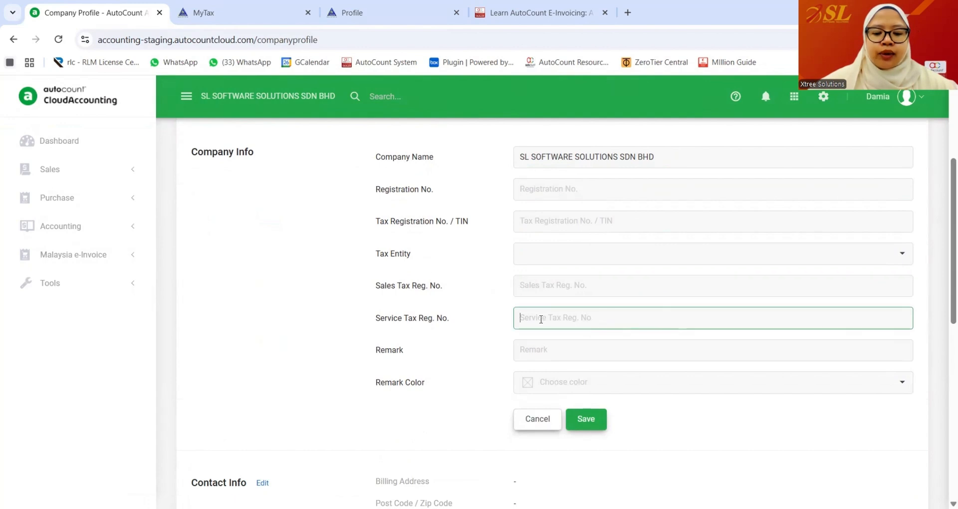
click(536, 349)
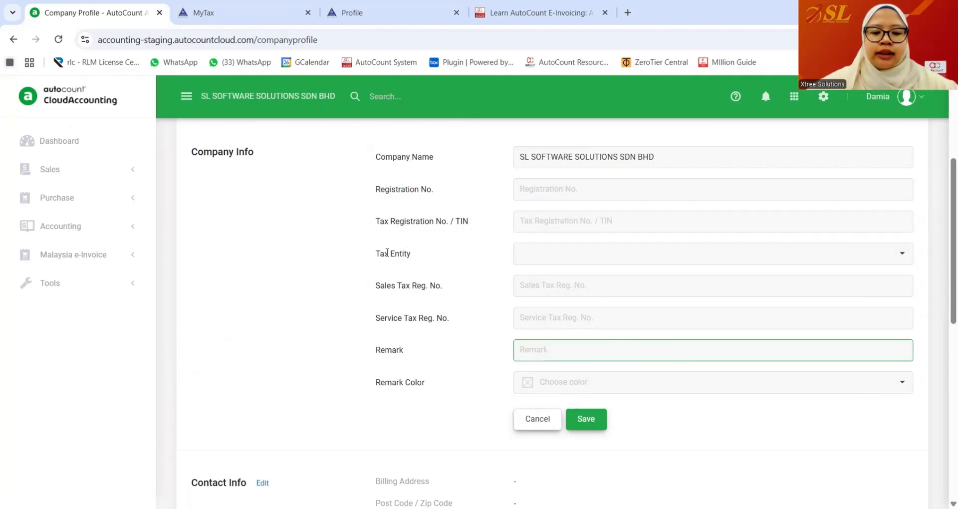
- Add a new tax entity from the Tax Entity dropdown
drag(410, 254, 380, 255)
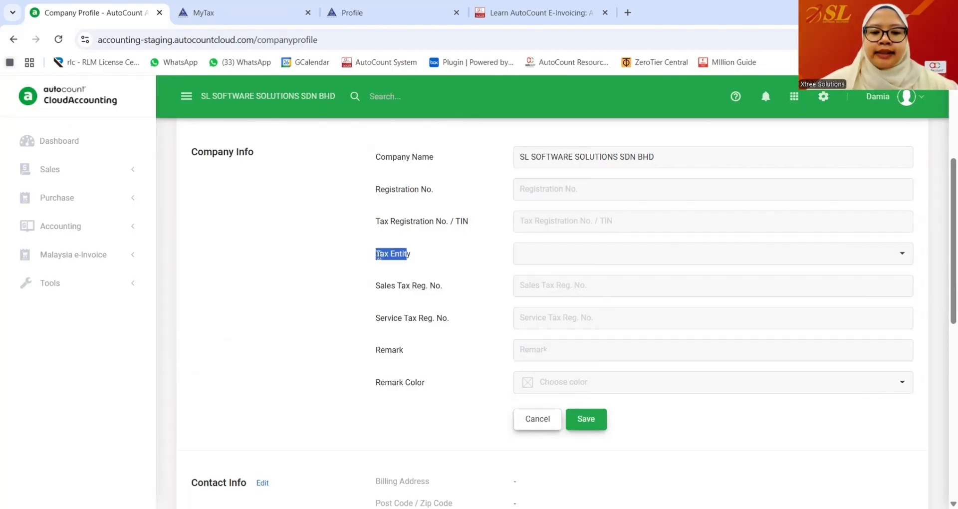
click(904, 253)
click(651, 291)
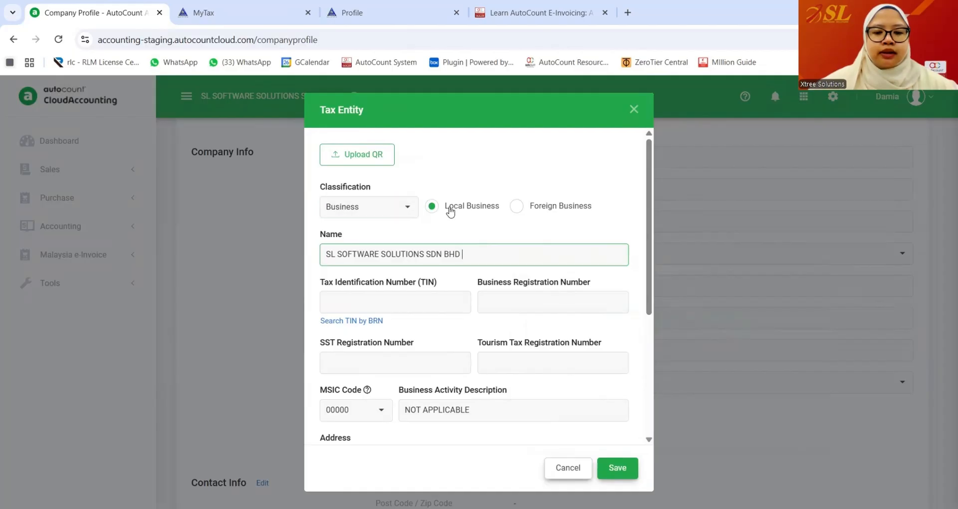
- Copy the company's TIN from the MyInvois profile into the tax entity's TIN field
scroll(464, 239, down, 1)
click(387, 241)
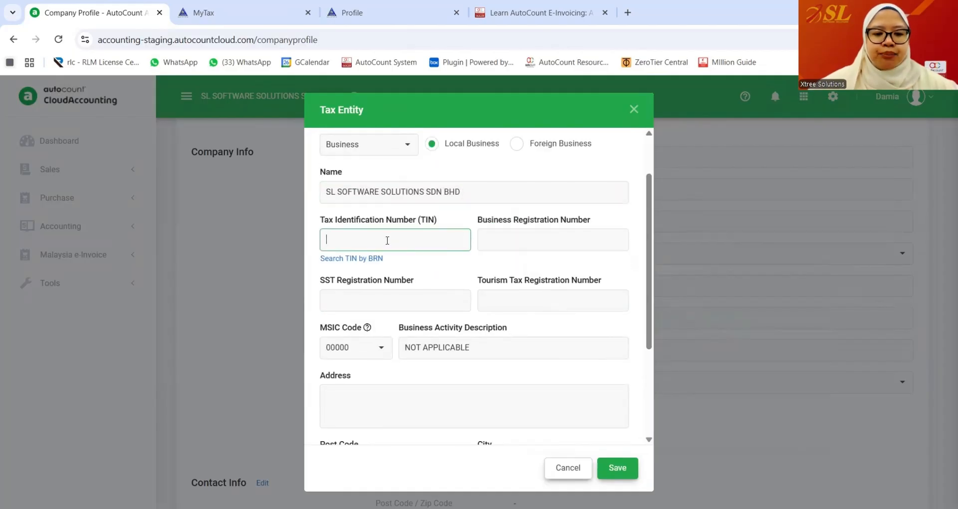
click(329, 15)
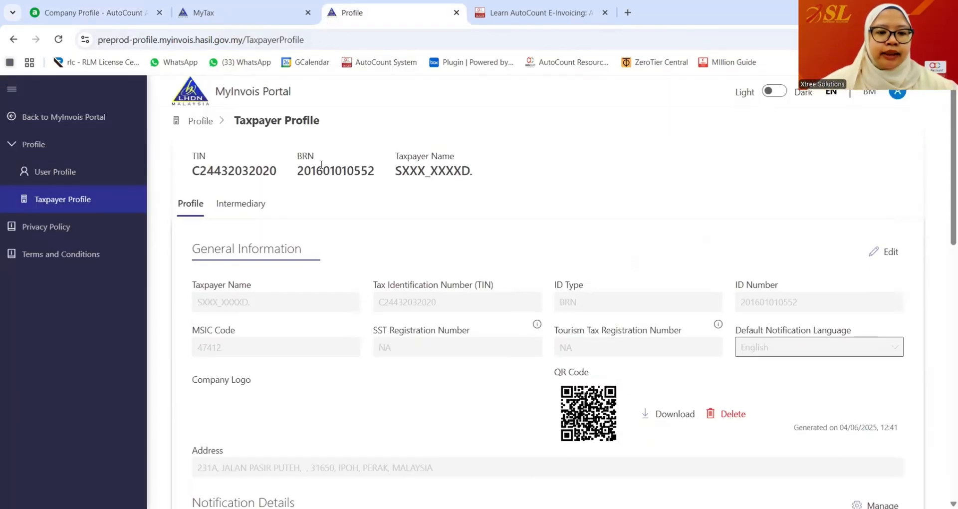
drag(282, 175, 179, 176)
key(ctrl+c)
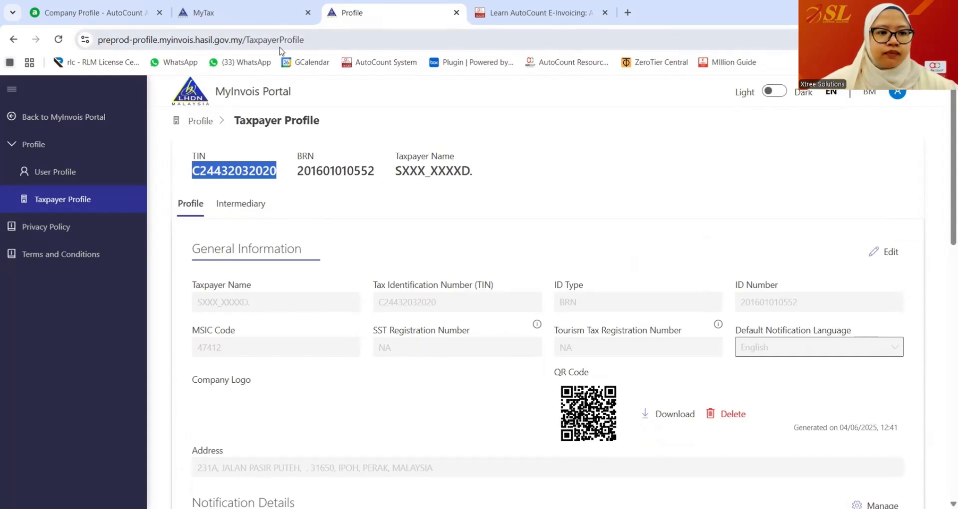
click(99, 13)
key(ctrl+v)
- Copy the business registration number from MyInvois into the BRN field
click(509, 245)
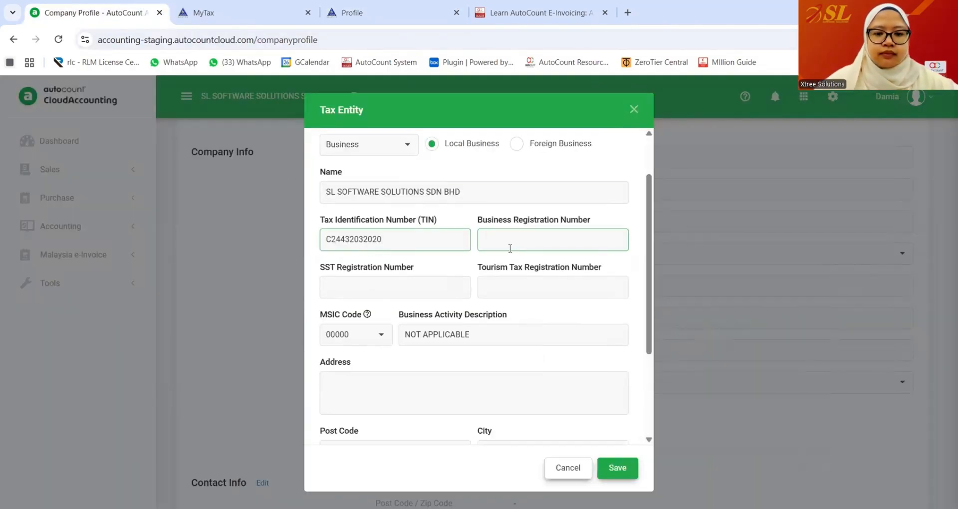
click(335, 15)
drag(379, 172, 298, 175)
key(ctrl+c)
key(ctrl+1)
key(ctrl+v)
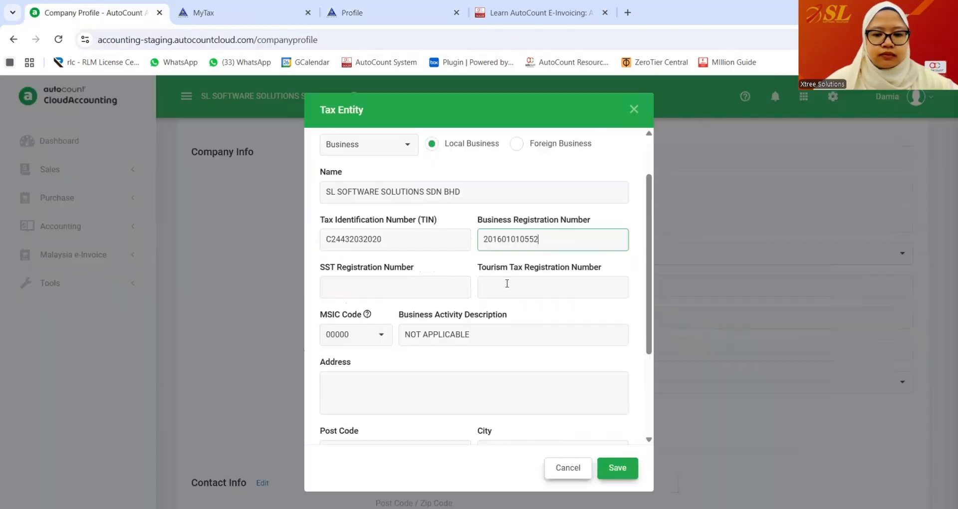
- Check the company's MSIC code on the MyInvois profile and open the MSIC code search
click(553, 292)
scroll(553, 292, down, 2)
click(346, 19)
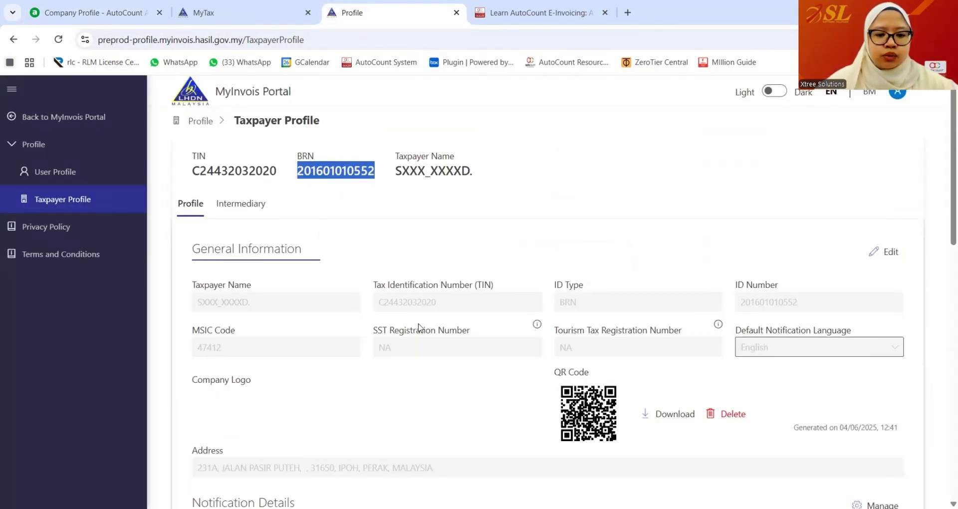
key(ctrl+1)
click(375, 282)
- Choose MSIC code 47412 and paste the registered address copied from the MyInvois profile
text(47412)
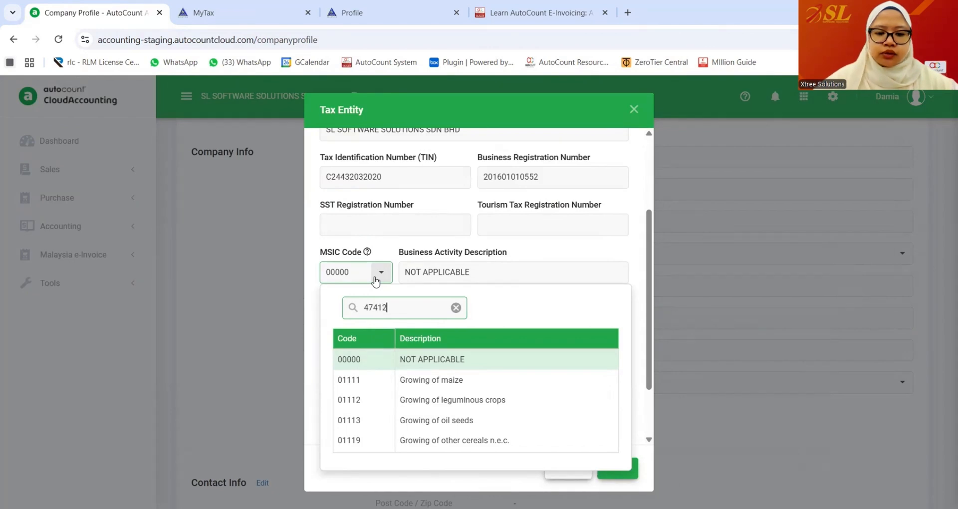
click(437, 360)
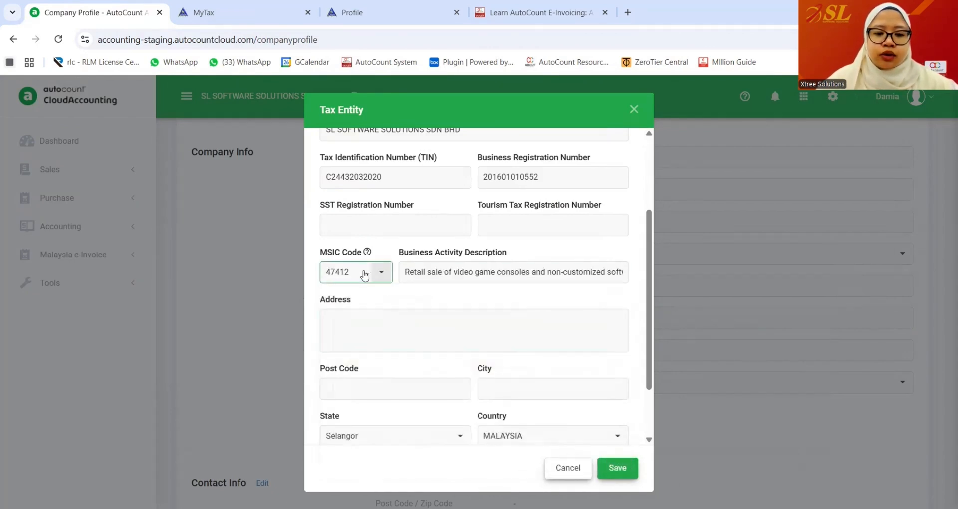
scroll(377, 275, down, 1)
click(402, 263)
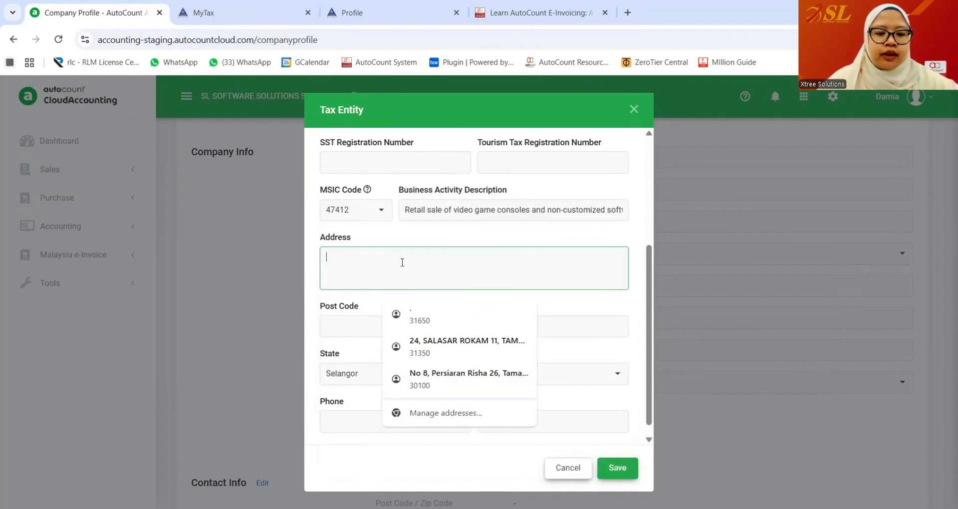
key(ctrl+3)
scroll(322, 349, down, 2)
drag(444, 343, 151, 321)
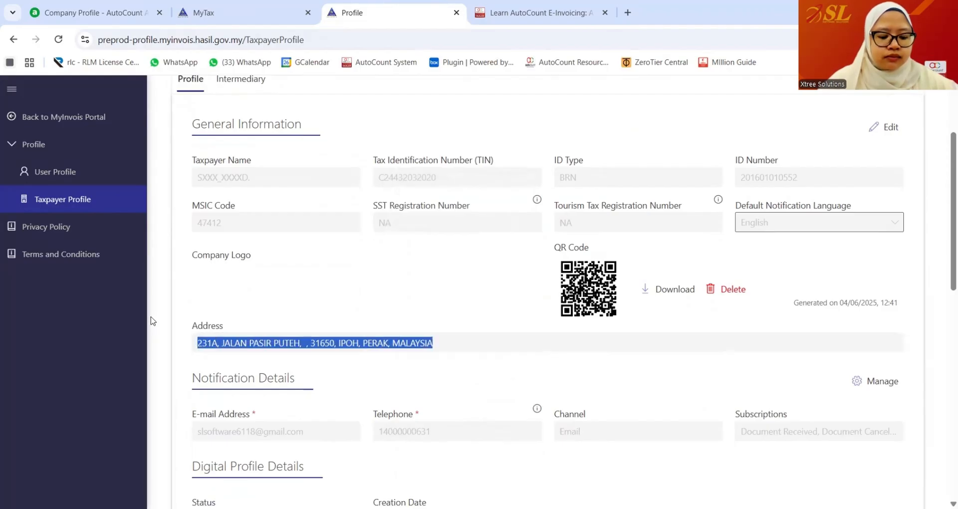
key(ctrl+c)
key(ctrl+1)
key(ctrl+v)
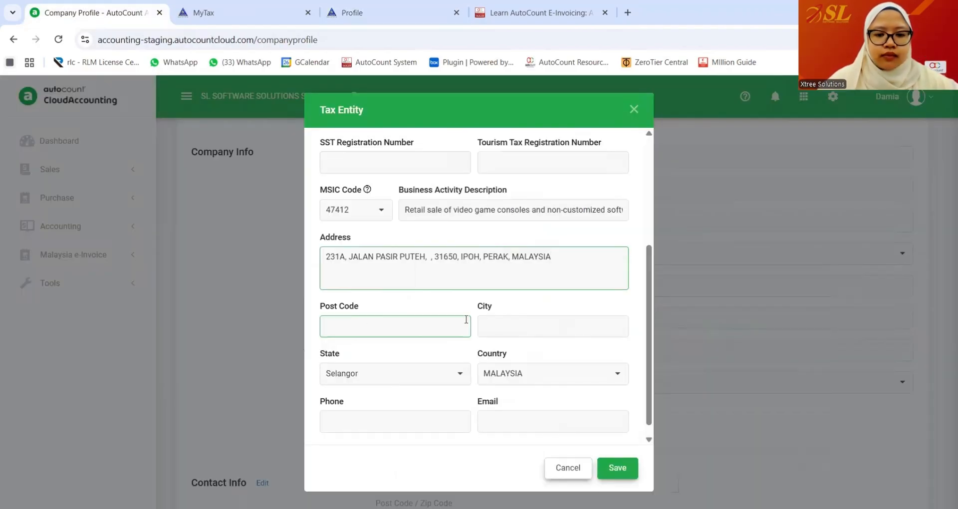
- Enter post code 31650, city IPOH and state Perak
click(370, 319)
text(3165)
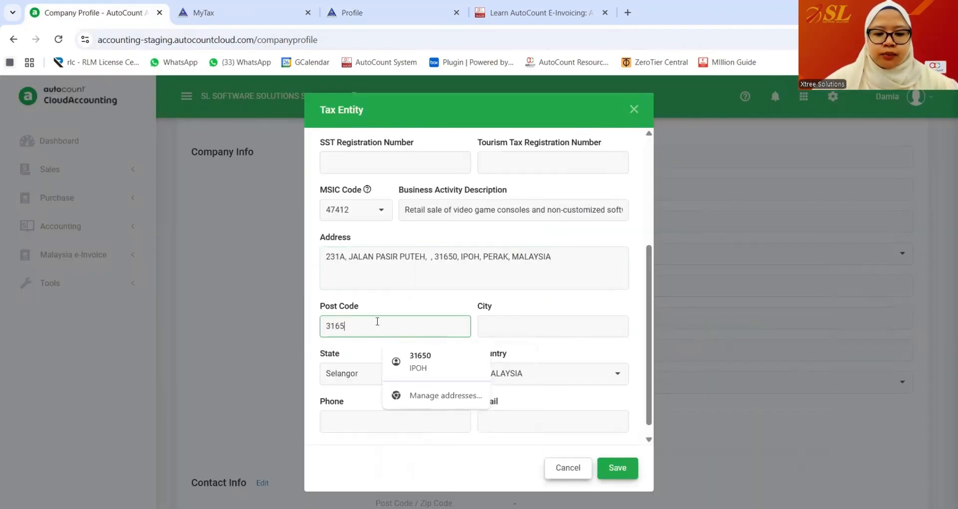
text(0)
click(519, 325)
text(IPOH)
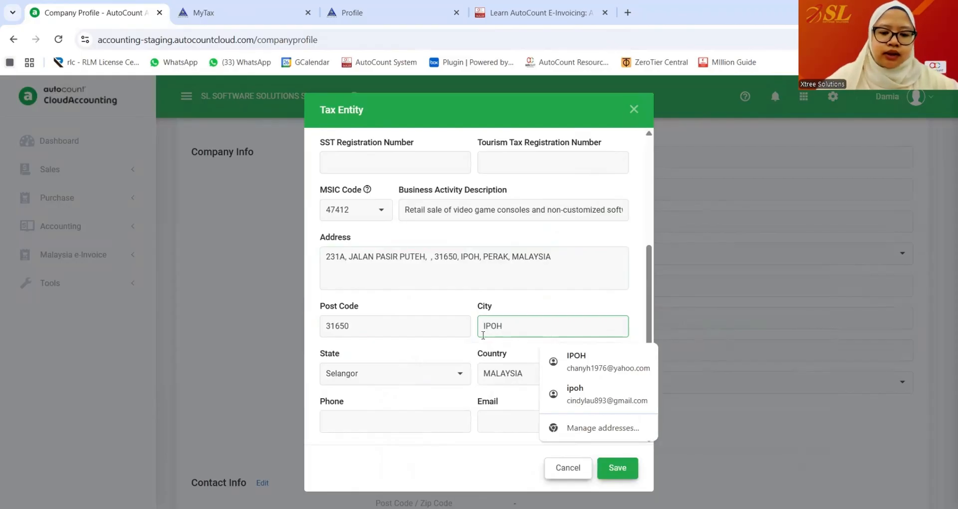
click(457, 382)
click(349, 293)
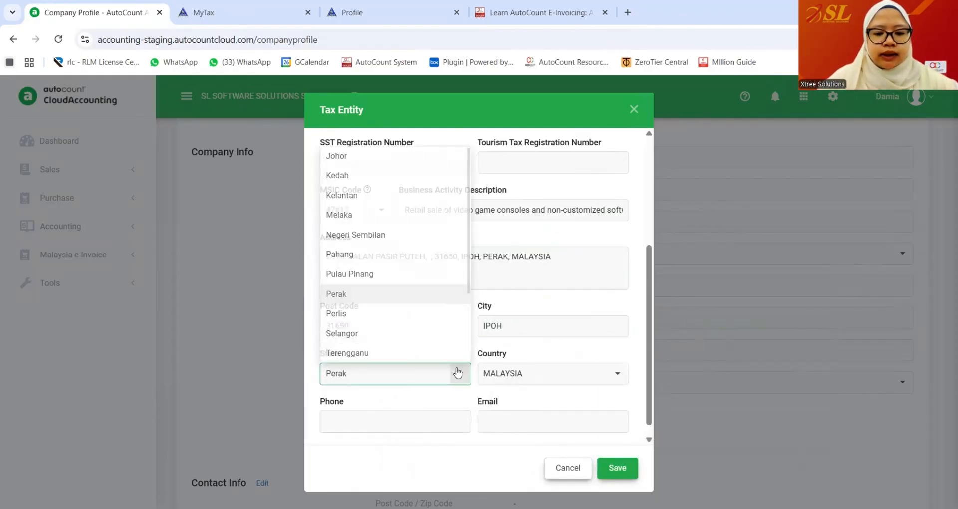
- Copy the telephone number and e-mail from MyInvois into the form and save the tax entity
click(419, 421)
click(352, 12)
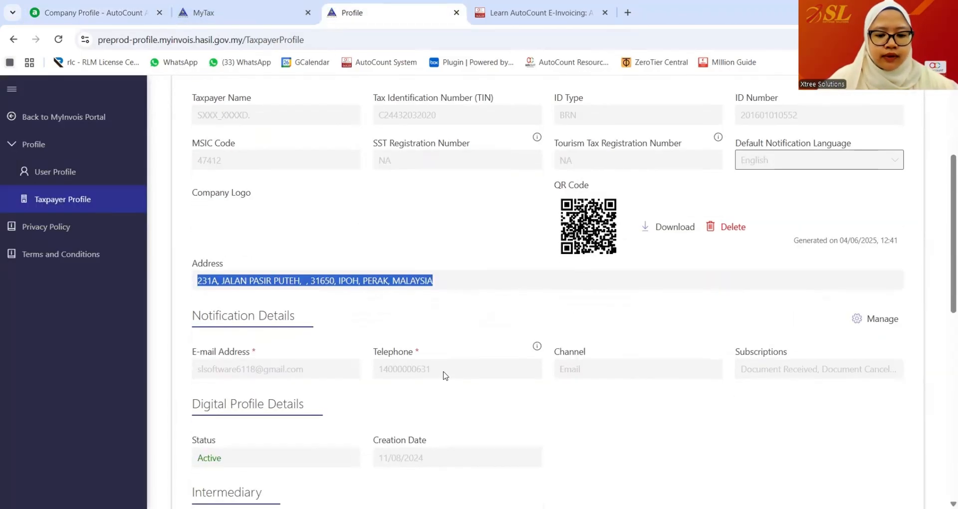
drag(442, 372, 322, 369)
key(ctrl+c)
click(104, 15)
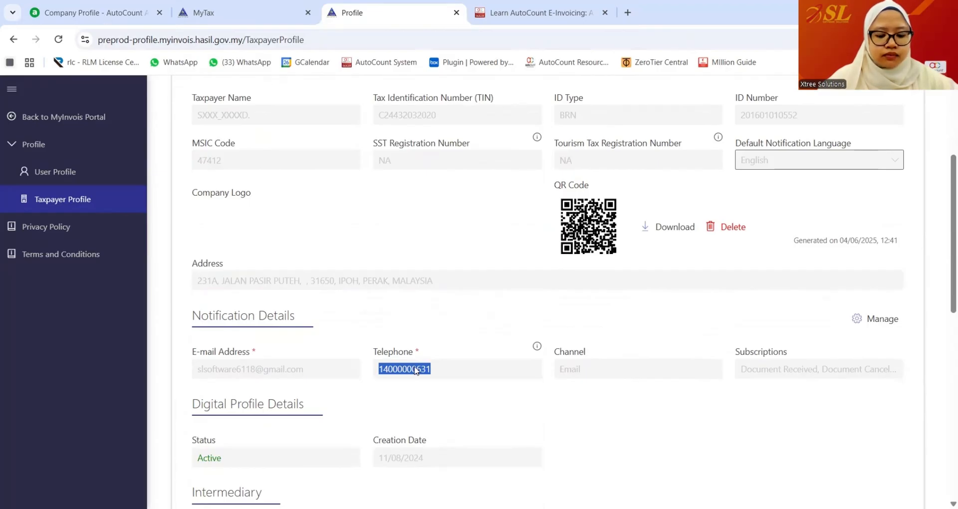
key(ctrl+v)
click(488, 415)
click(352, 12)
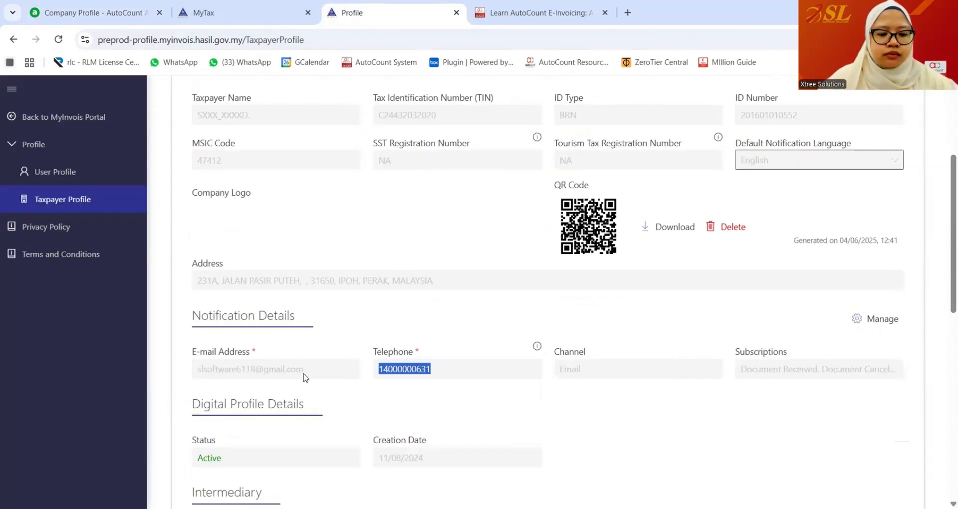
drag(304, 375, 178, 375)
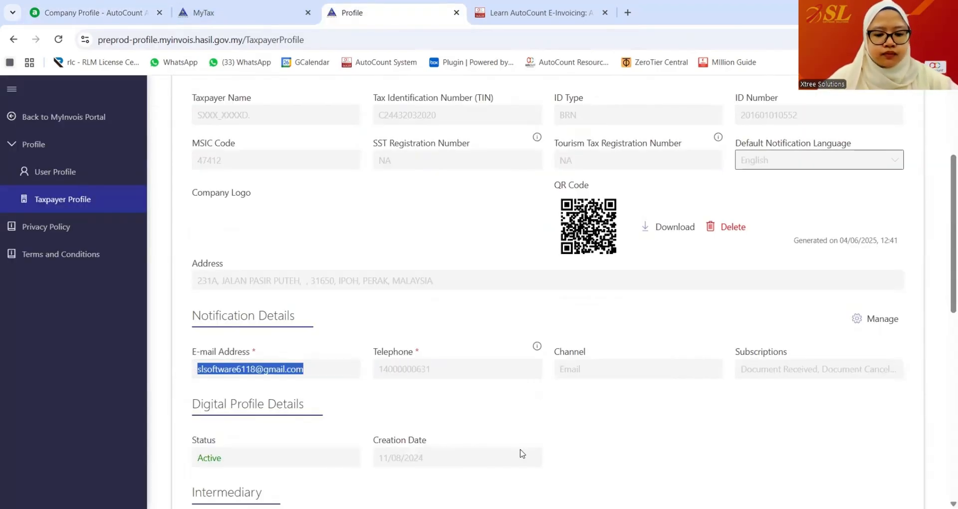
click(111, 15)
click(616, 466)
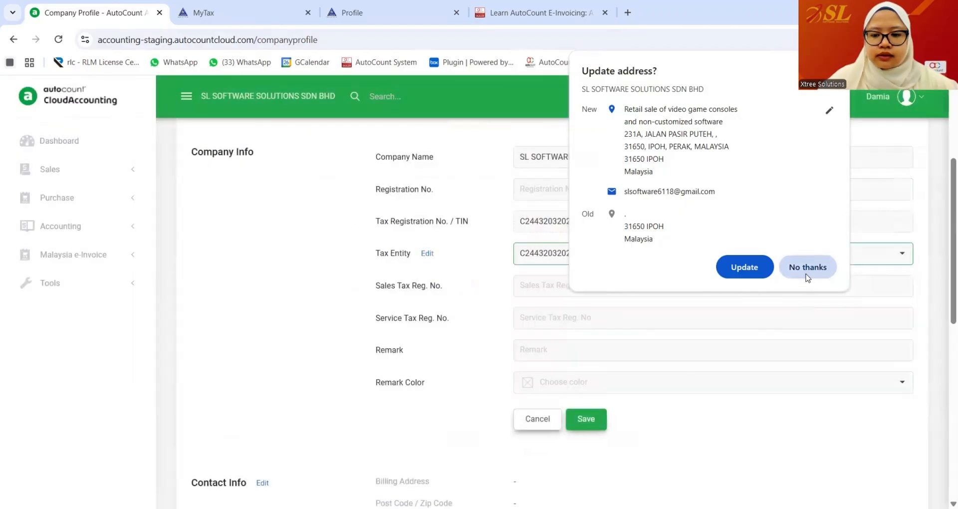
- Dismiss the browser's address prompt and save the updated Company Info
click(805, 273)
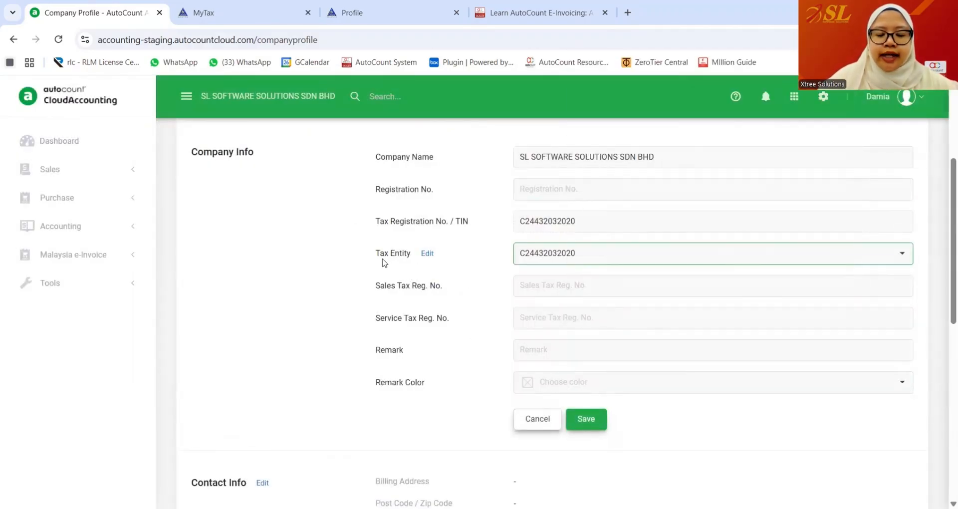
click(594, 417)
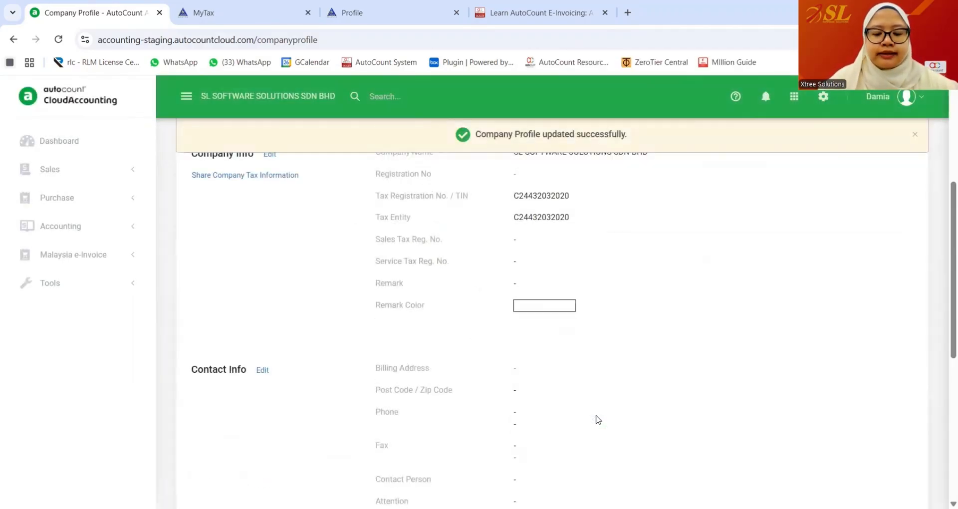
scroll(263, 284, down, 5)
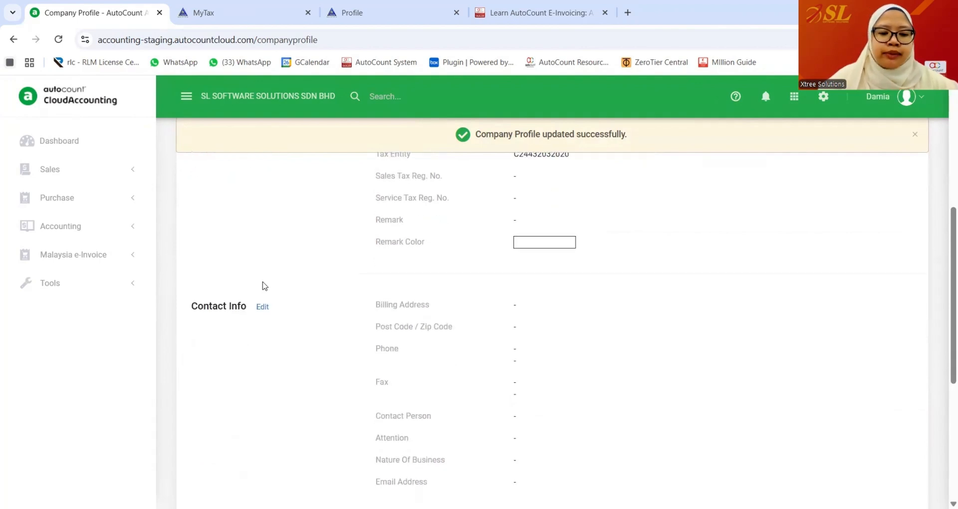
scroll(209, 227, up, 3)
scroll(598, 326, down, 4)
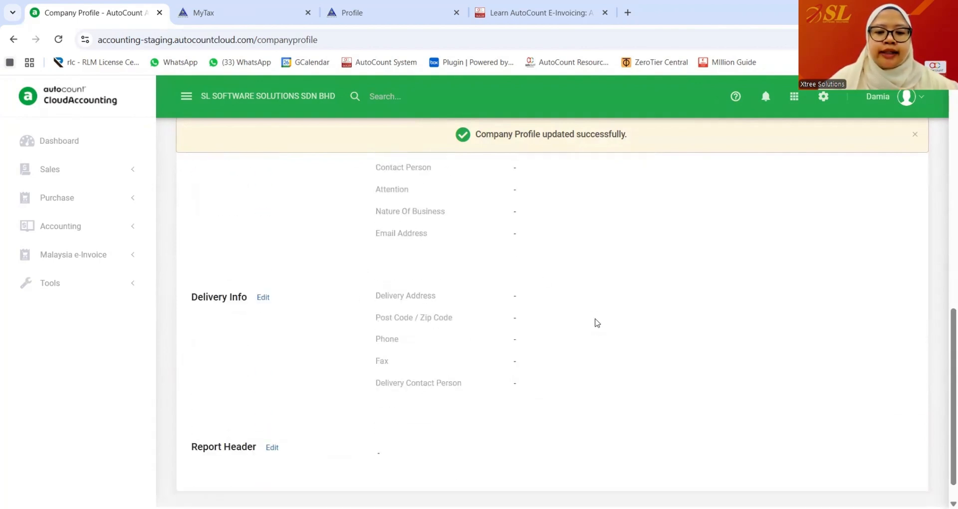
scroll(349, 424, down, 1)
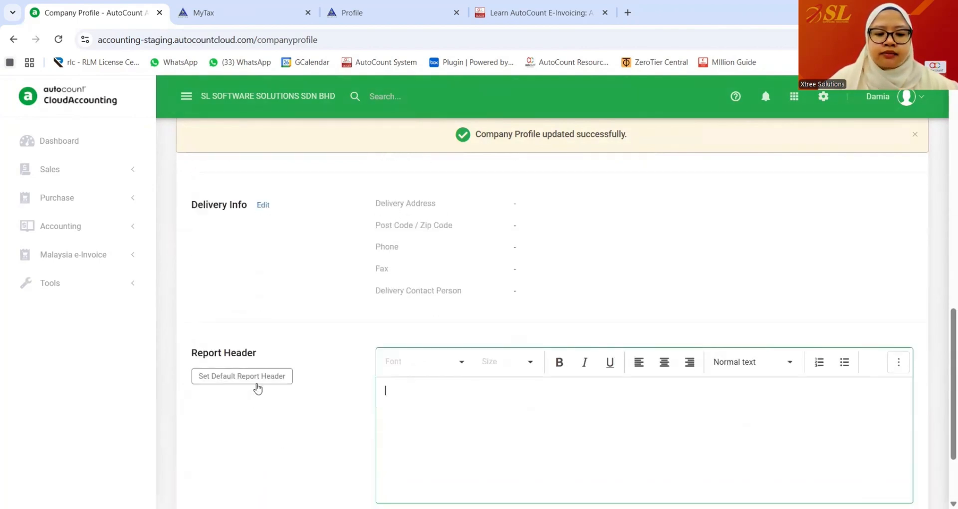
- Apply the default report header with company name and TIN, and save it
click(254, 382)
scroll(601, 391, up, 6)
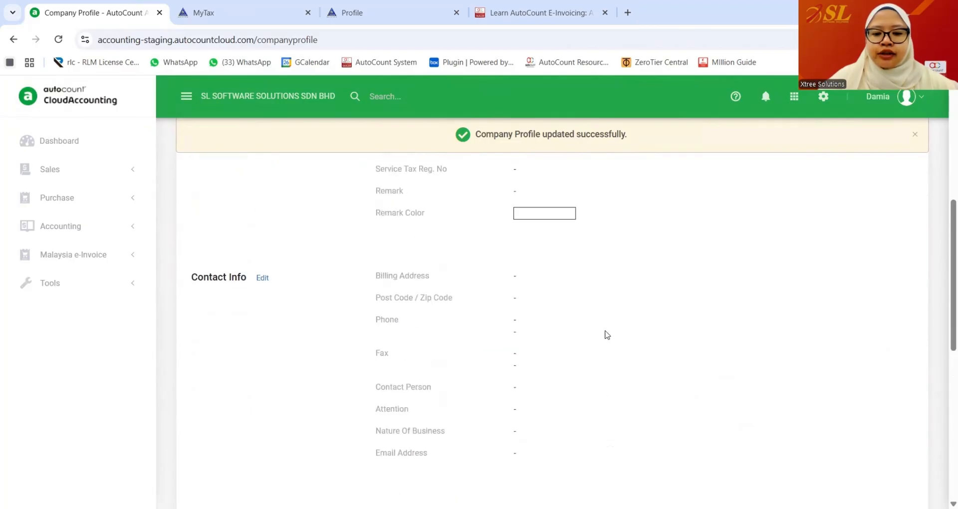
scroll(605, 337, down, 8)
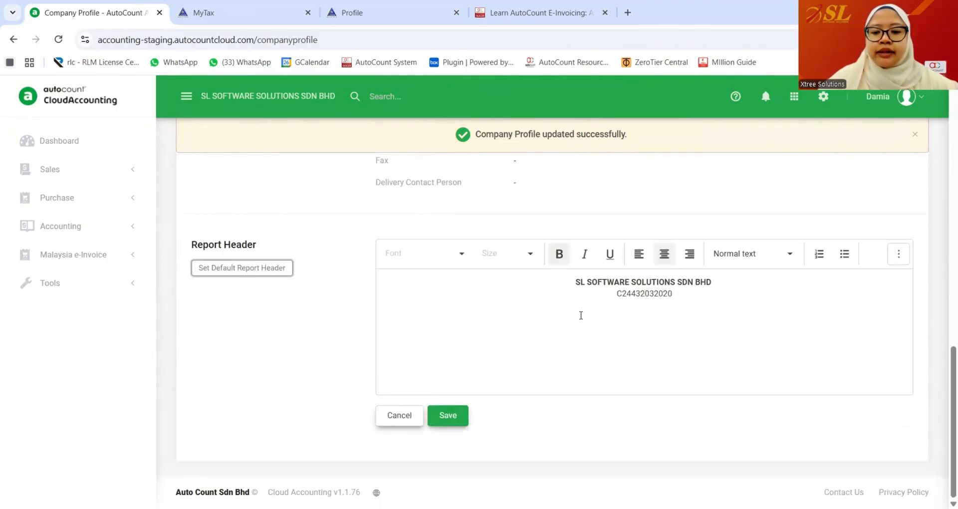
click(447, 416)
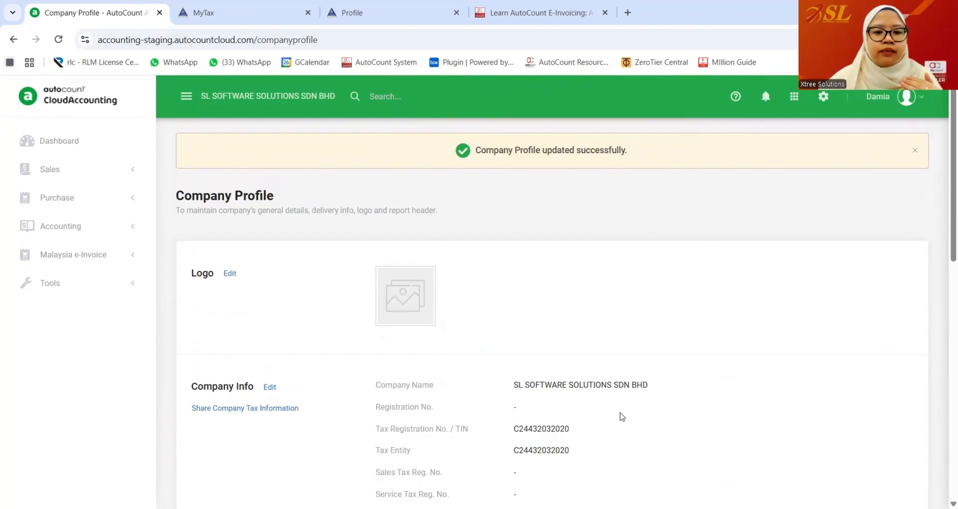
click(794, 99)
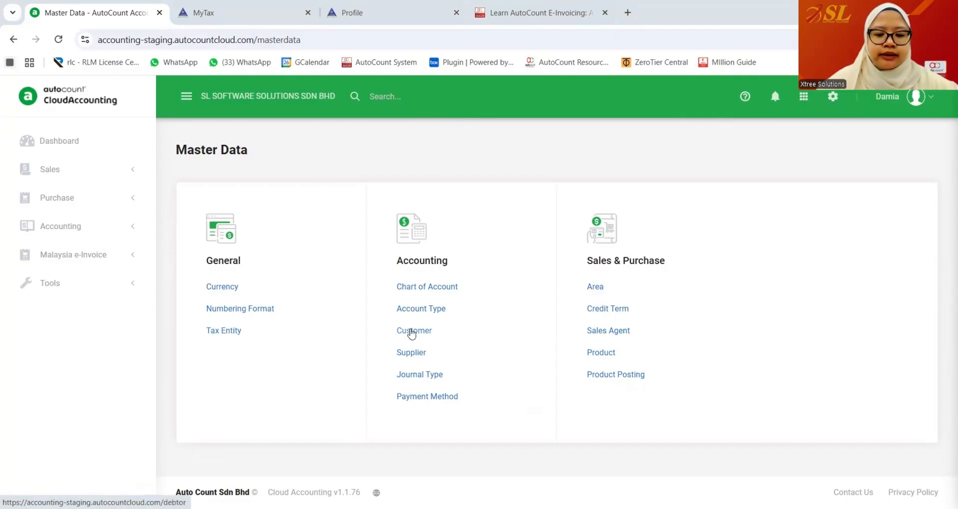
- Create a new customer with the customer's name and auto-generated code 300-A001, then list tax entities
click(412, 331)
click(911, 166)
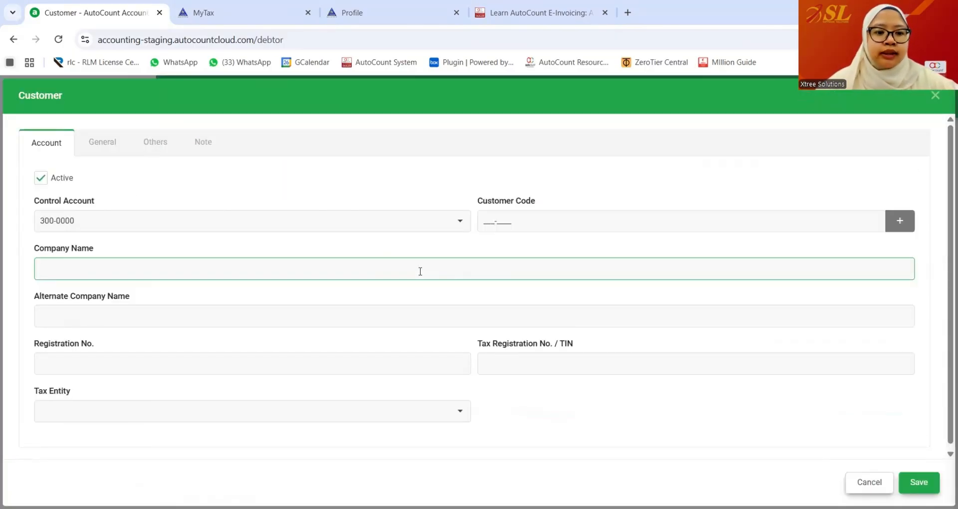
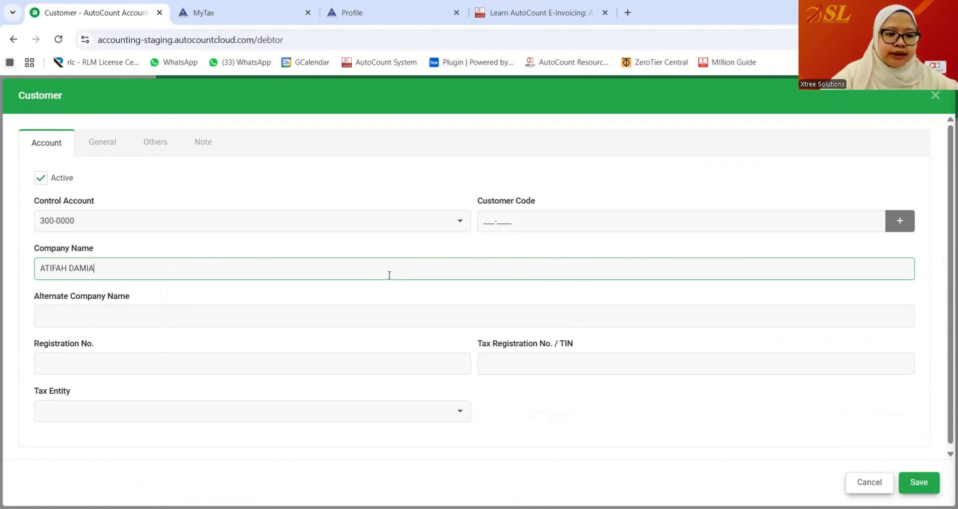
click(477, 183)
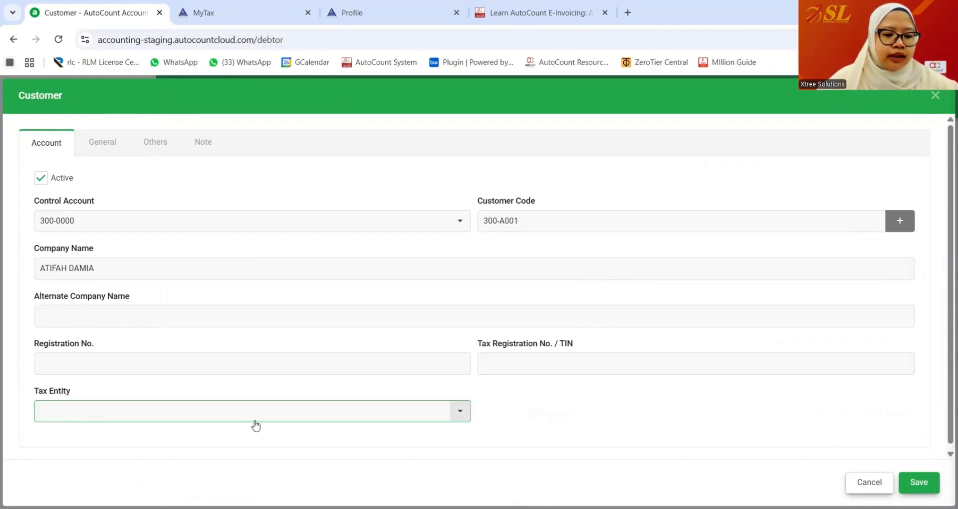
click(460, 417)
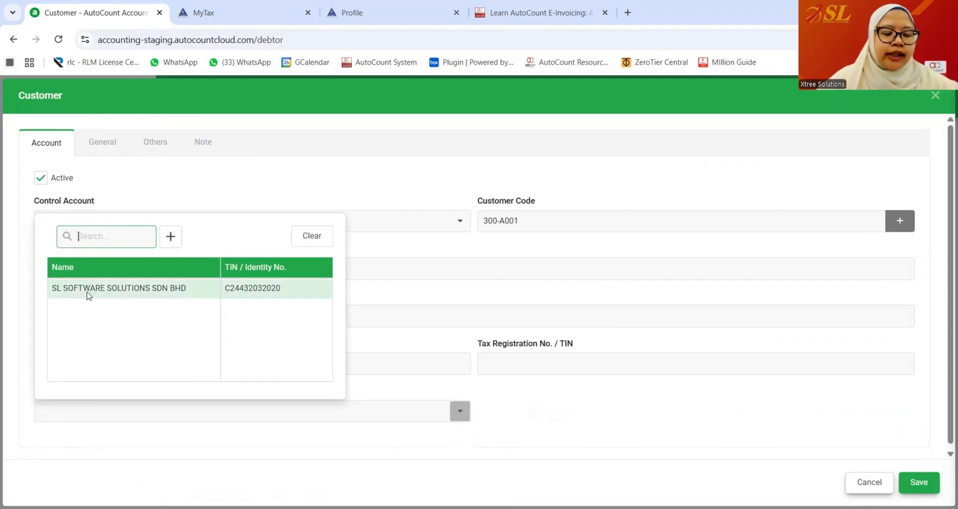
- Add an Individual tax entity for the customer and look up the TIN from their identity number
click(171, 237)
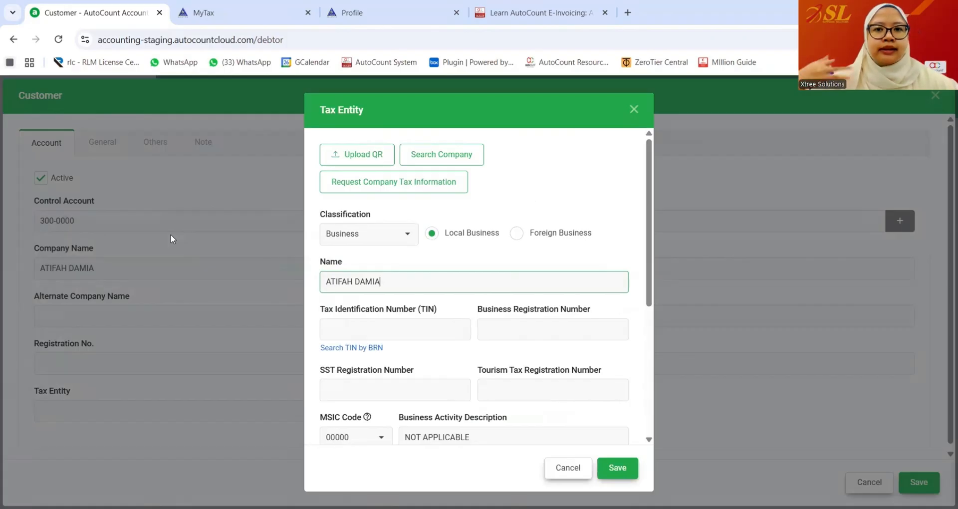
click(408, 233)
click(363, 261)
scroll(436, 304, down, 2)
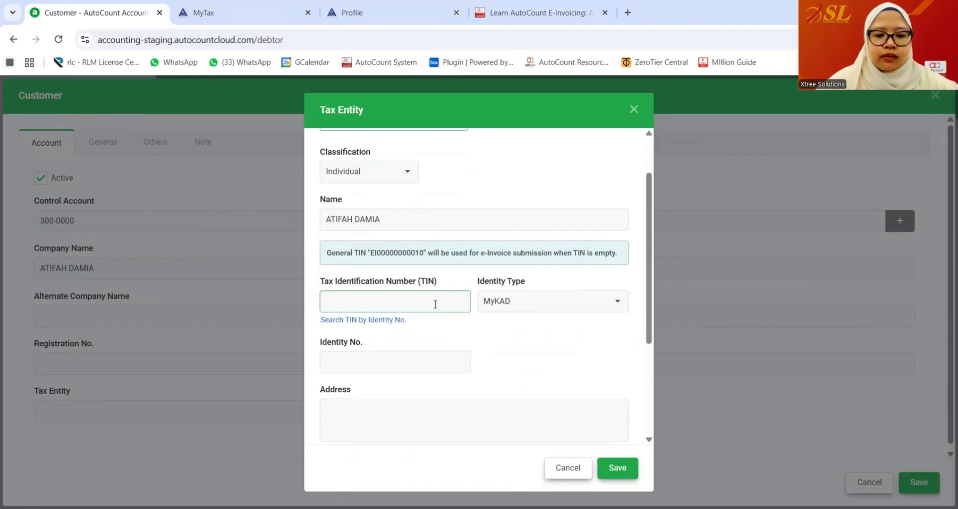
scroll(435, 304, down, 4)
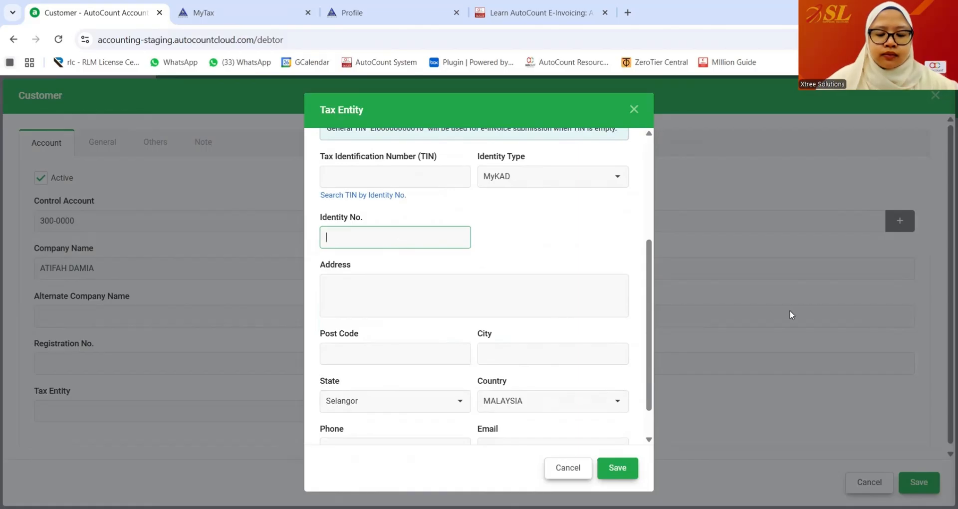
text(98)
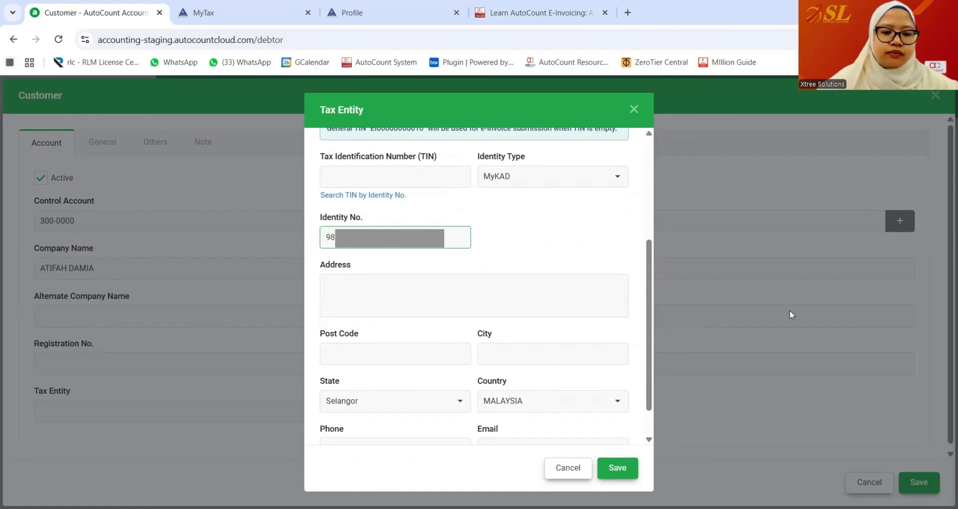
click(623, 269)
scroll(538, 285, up, 2)
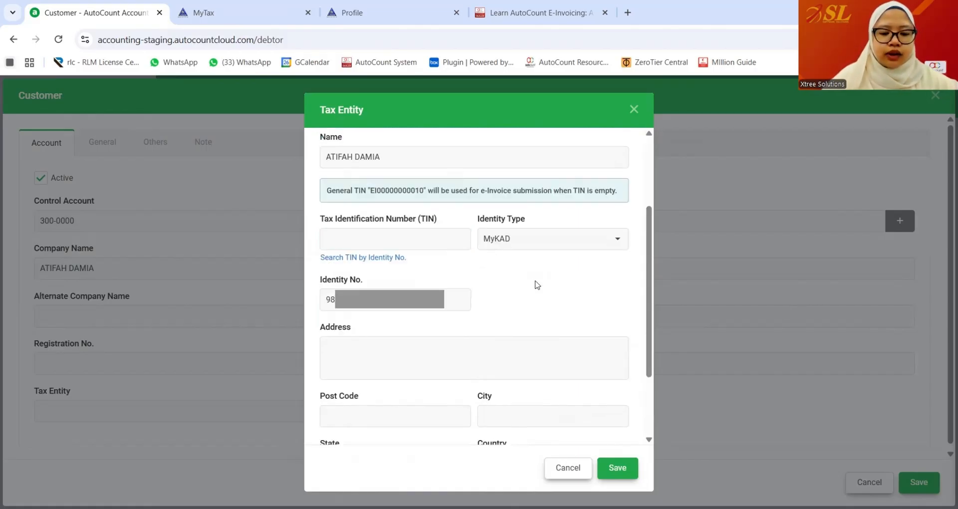
click(379, 259)
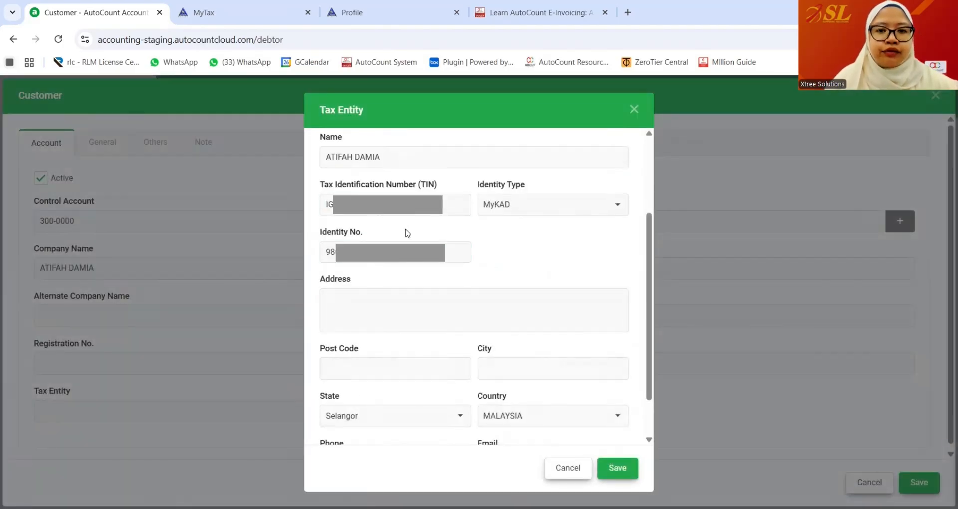
- Fill in the customer's address with post code 31350 and city IPOH
drag(394, 212, 295, 213)
click(426, 313)
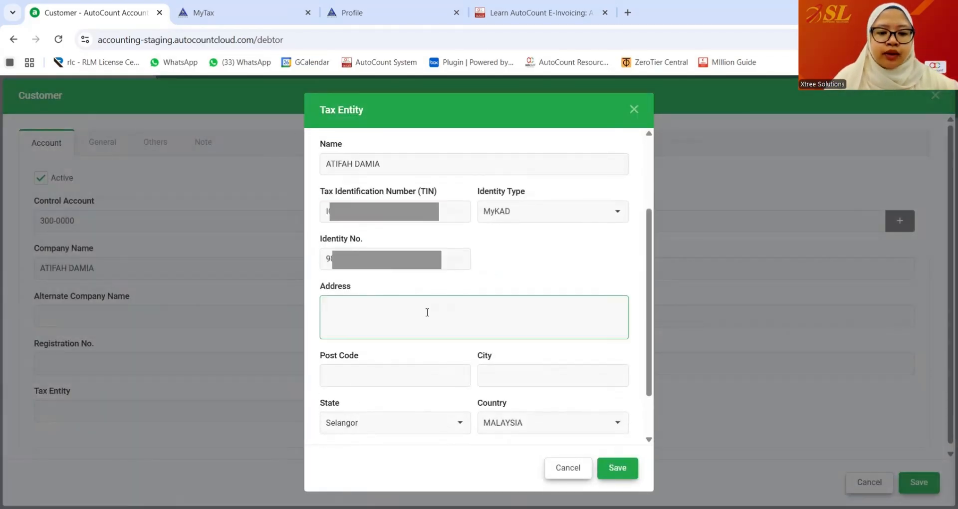
key(ctrl+v)
key(BackSpace)
key(BackSpace)
key(BackSpace)
key(BackSpace)
key(BackSpace)
key(BackSpace)
key(BackSpace)
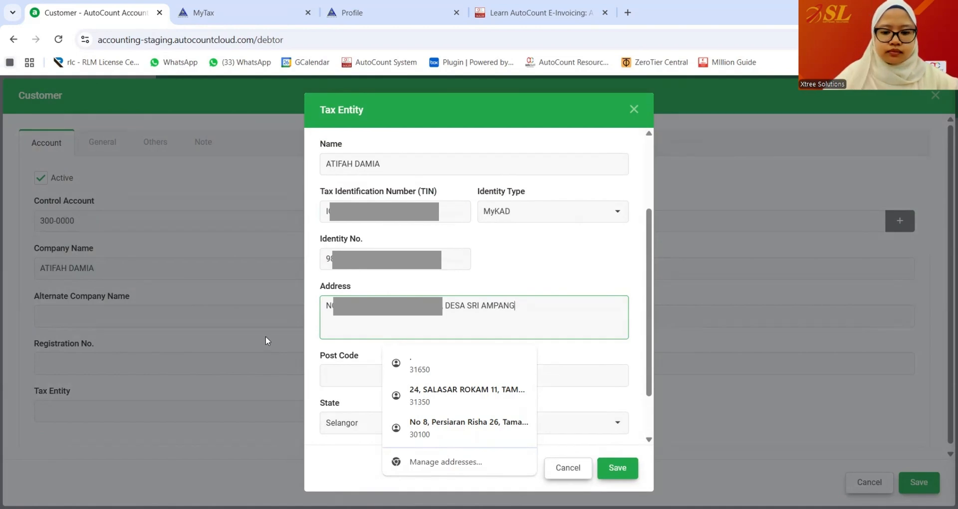
key(Tab)
key(Tab)
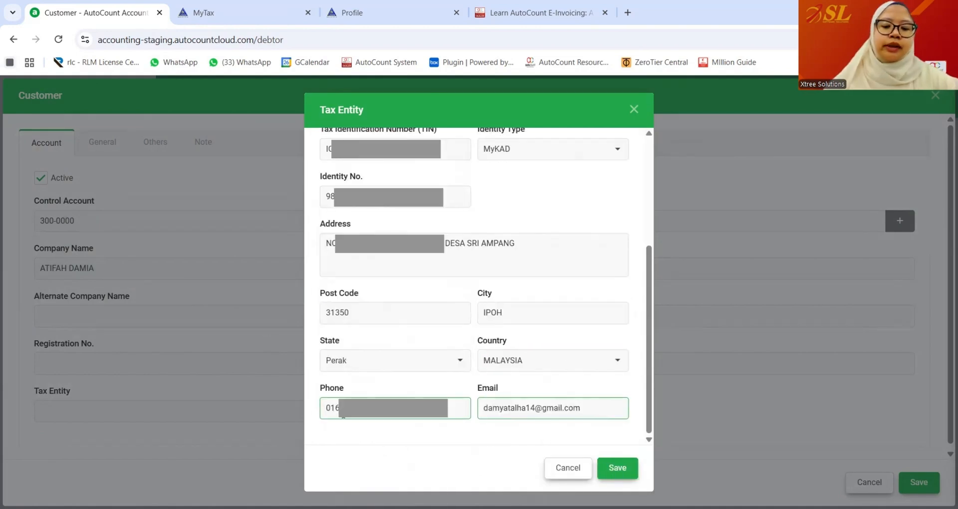
- Save the tax entity and the new customer record 300-A001
click(616, 468)
click(104, 417)
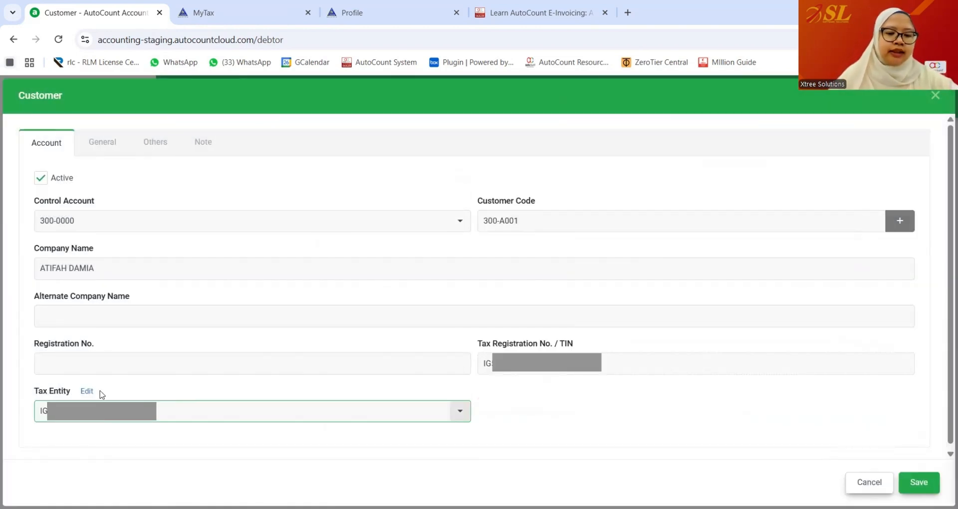
click(920, 484)
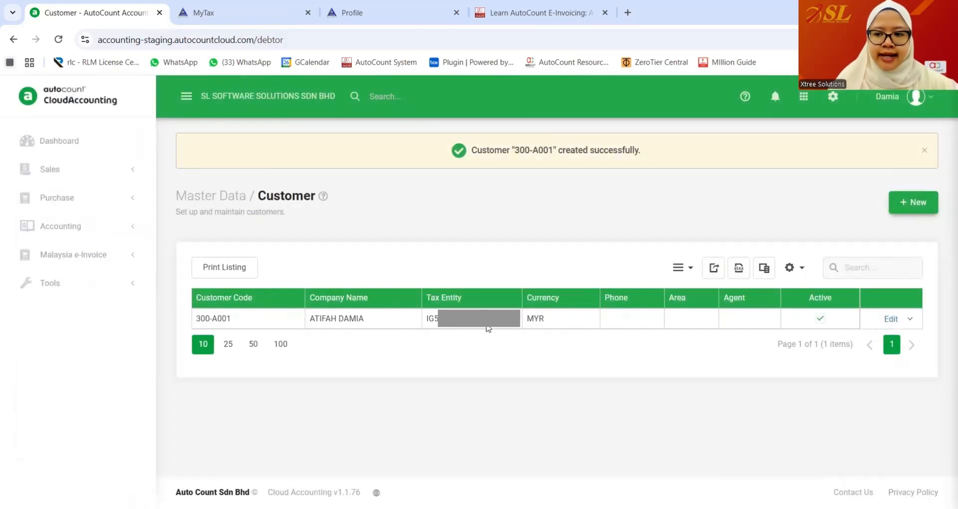
- Start a new product with code LAPTOP, unit UNIT and price 100.00
click(805, 97)
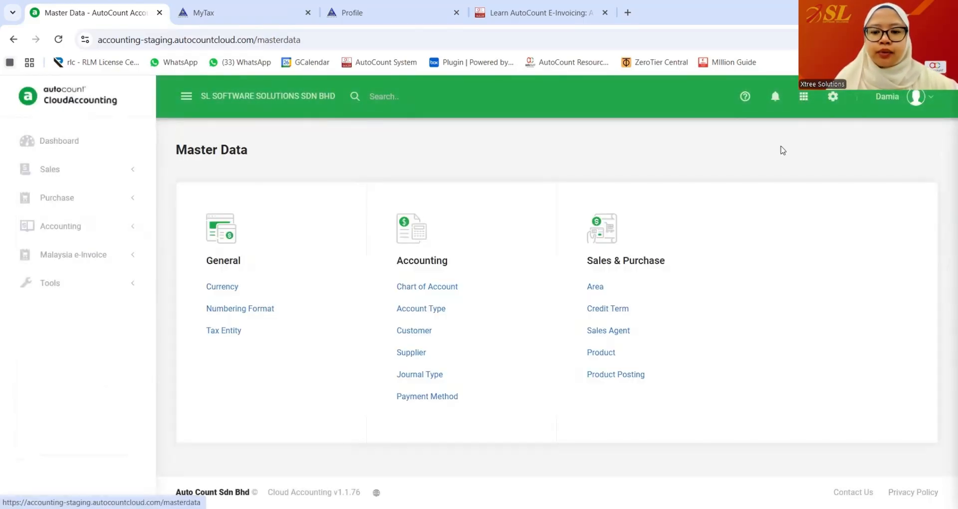
click(604, 351)
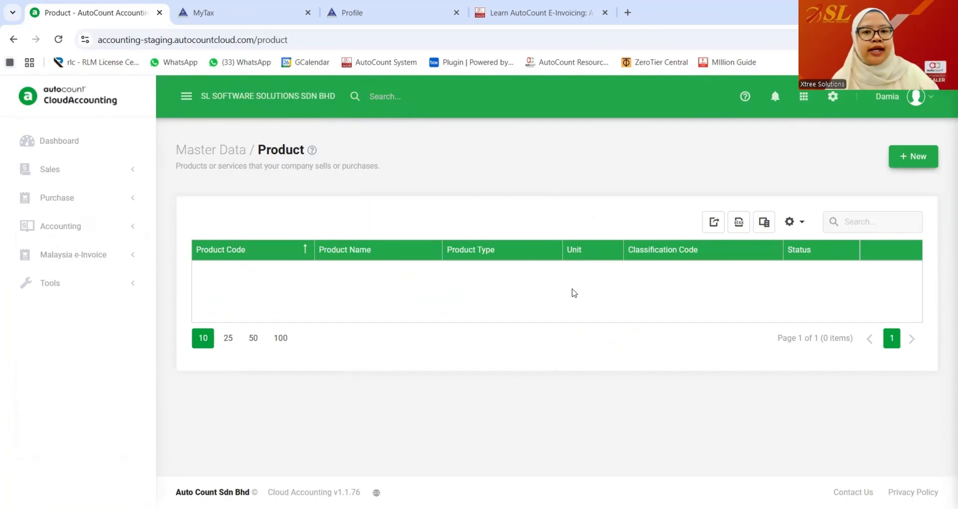
click(913, 158)
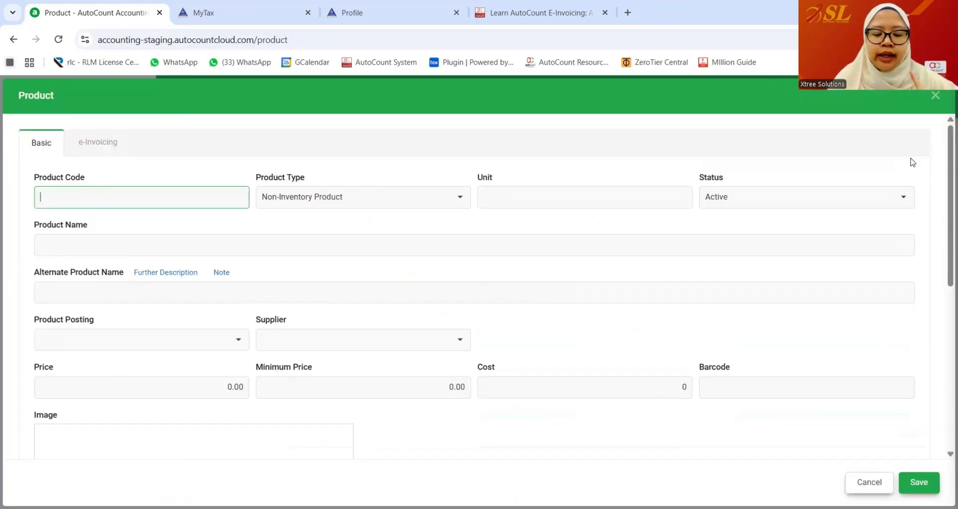
click(340, 284)
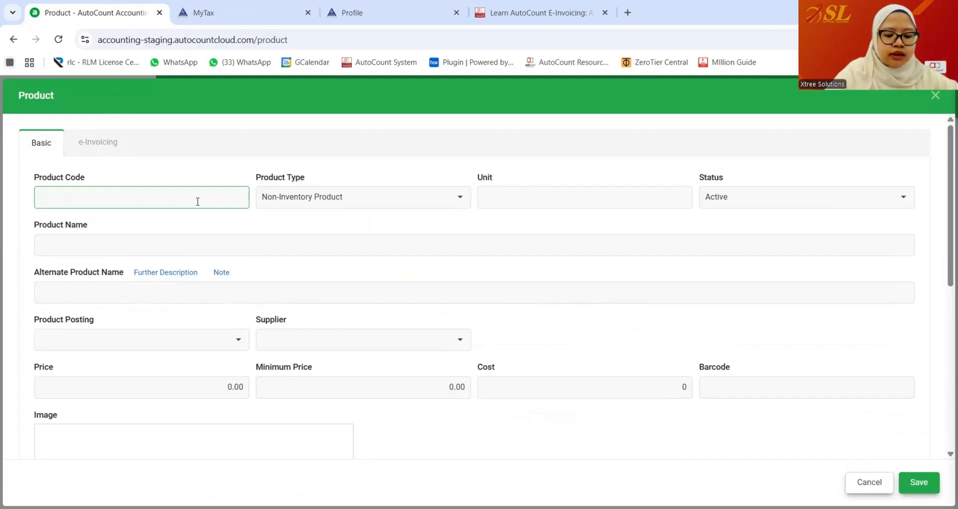
click(172, 201)
text(LAPT)
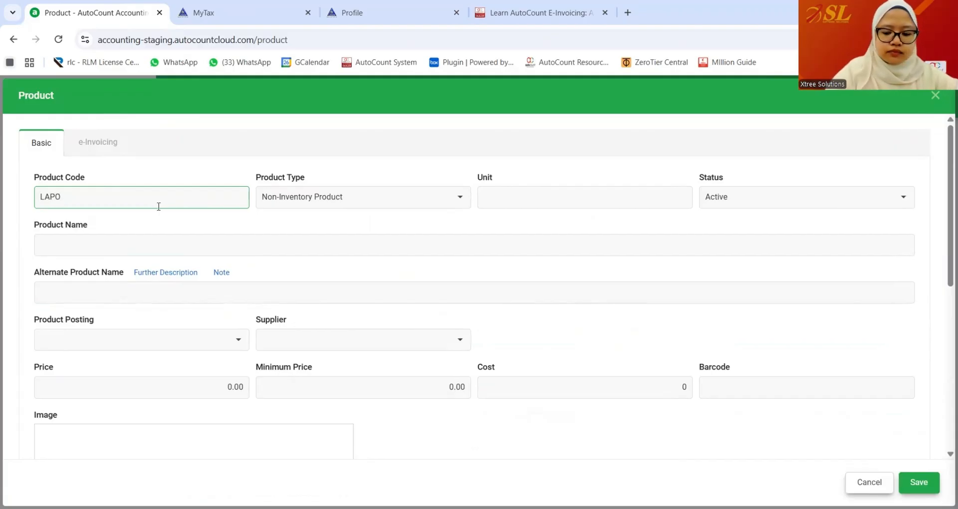
text(OP)
key(Tab)
key(Tab)
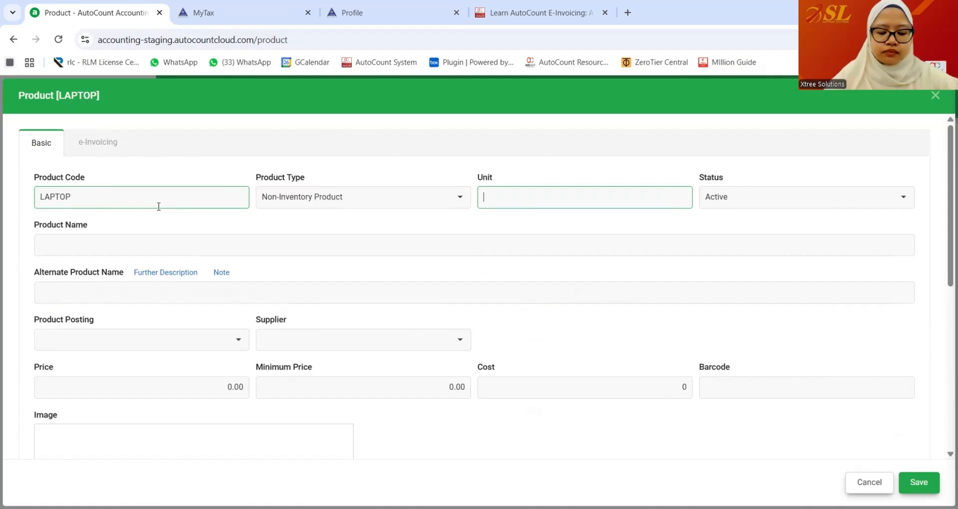
text(UNIT)
click(163, 250)
text(LAPTOP)
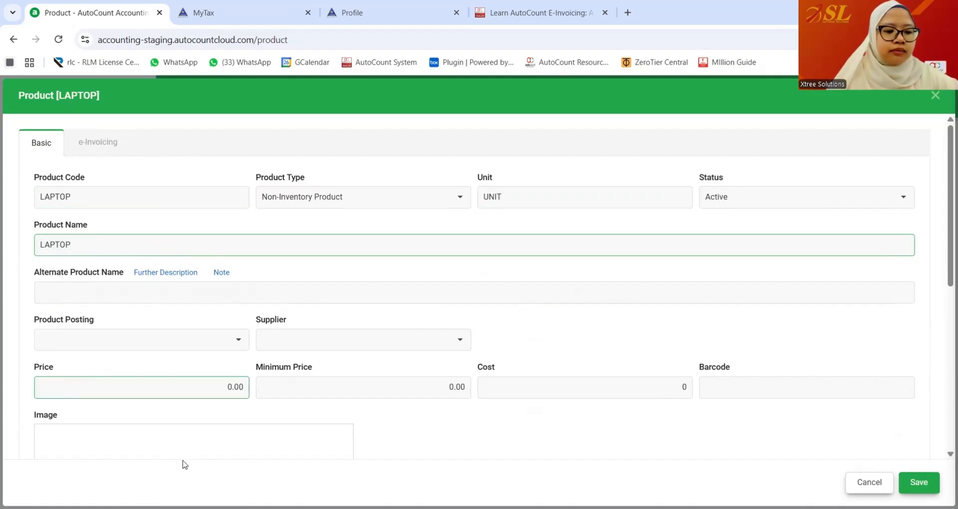
click(192, 387)
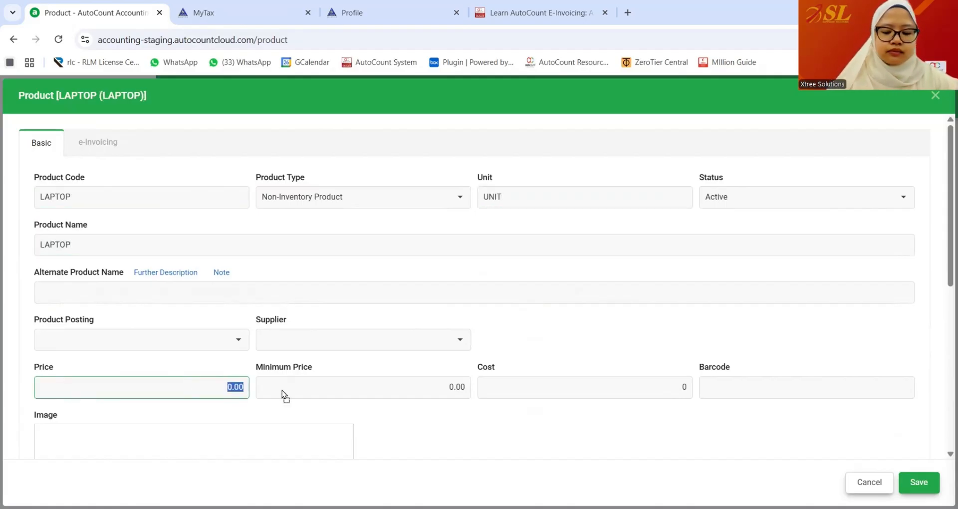
text(100)
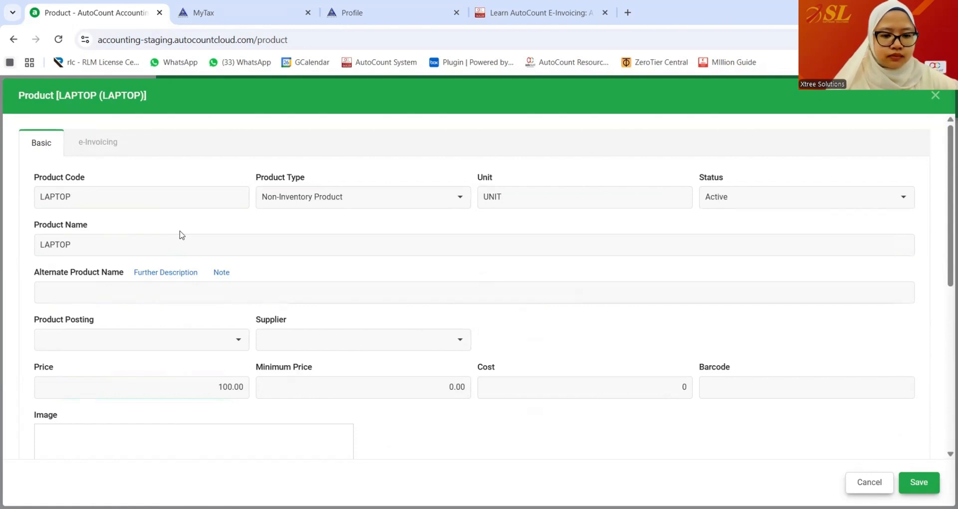
- Keep LAPTOP as a Non-Inventory Product, give it e-Invoice classification code 003, and save
click(455, 198)
click(325, 235)
click(358, 199)
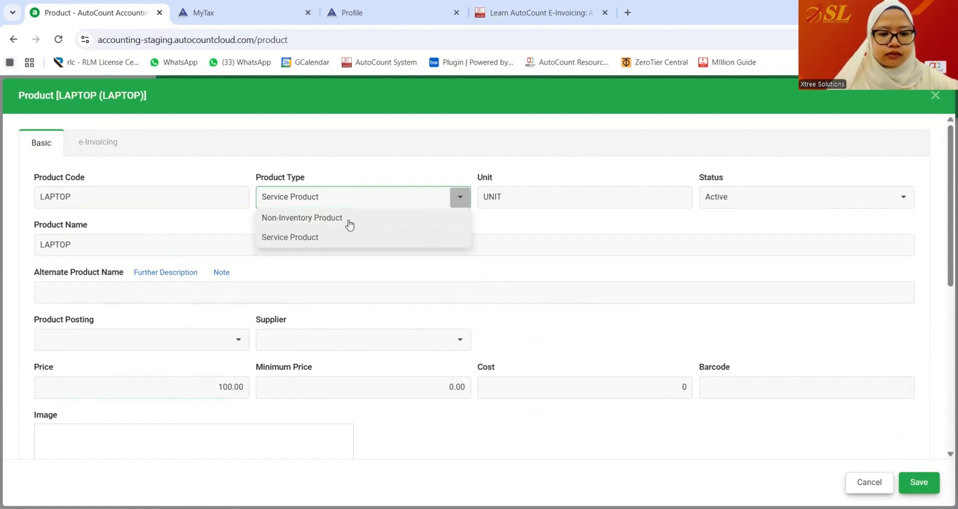
click(349, 218)
click(496, 240)
scroll(748, 370, down, 4)
scroll(398, 319, up, 4)
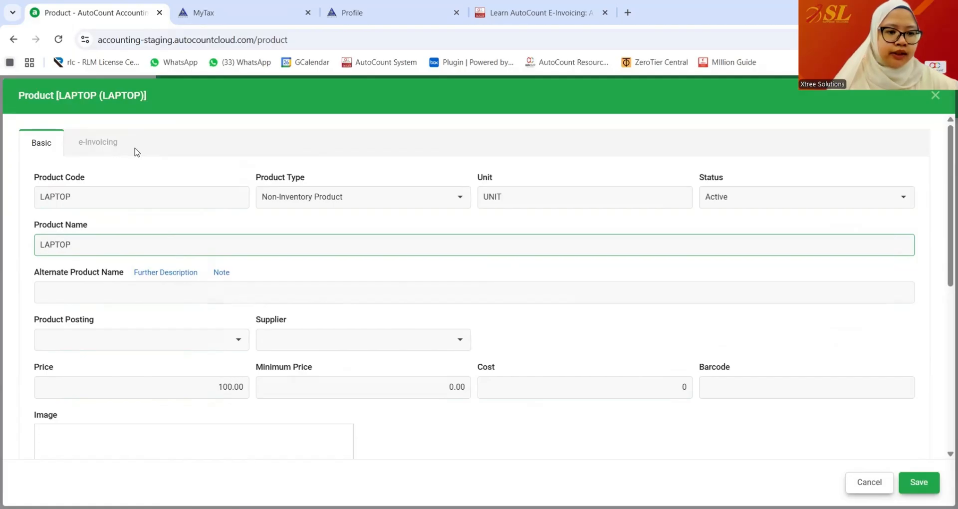
click(95, 143)
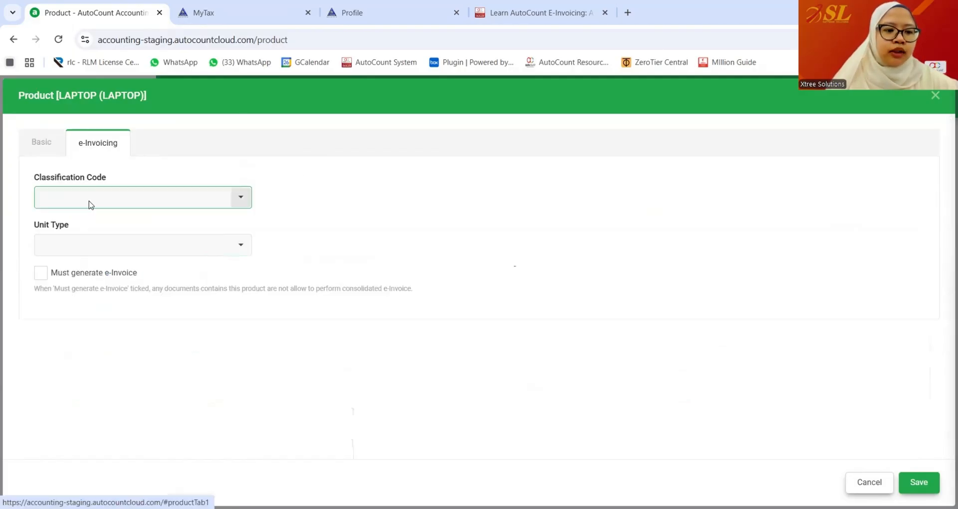
click(243, 203)
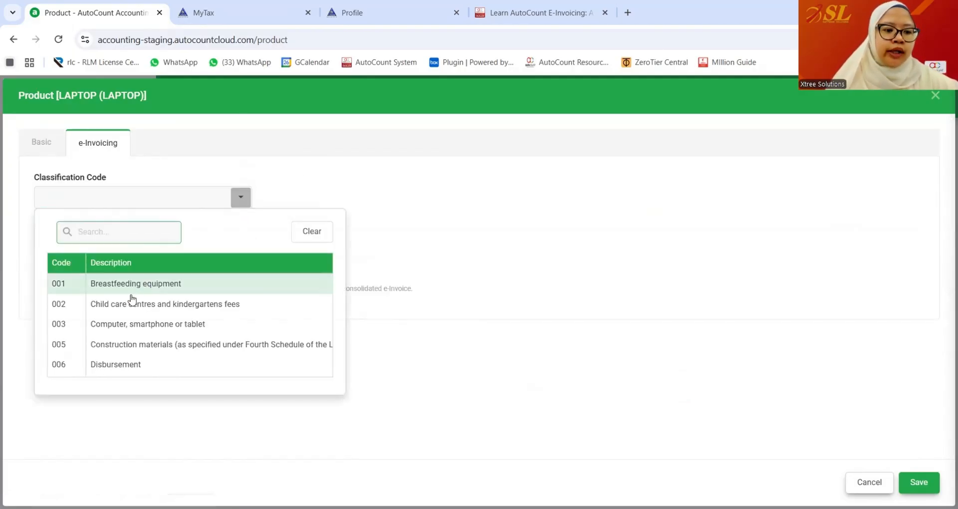
click(128, 323)
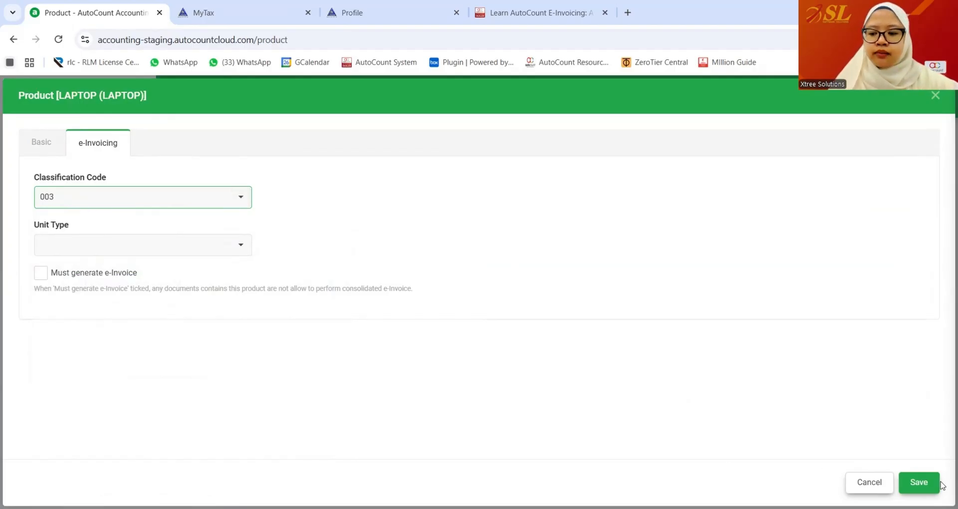
click(923, 483)
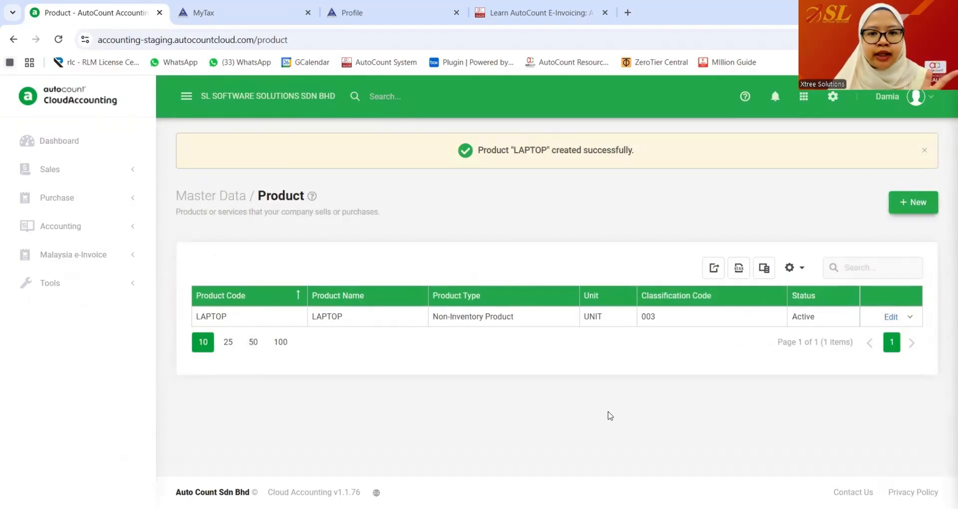
- Start a new invoice for the new customer with LAPTOP as the first line
click(96, 172)
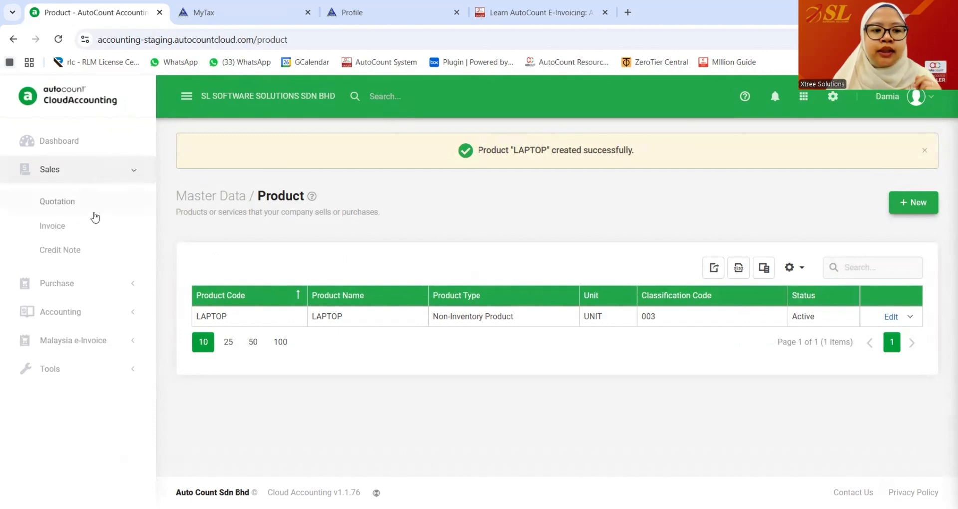
click(92, 226)
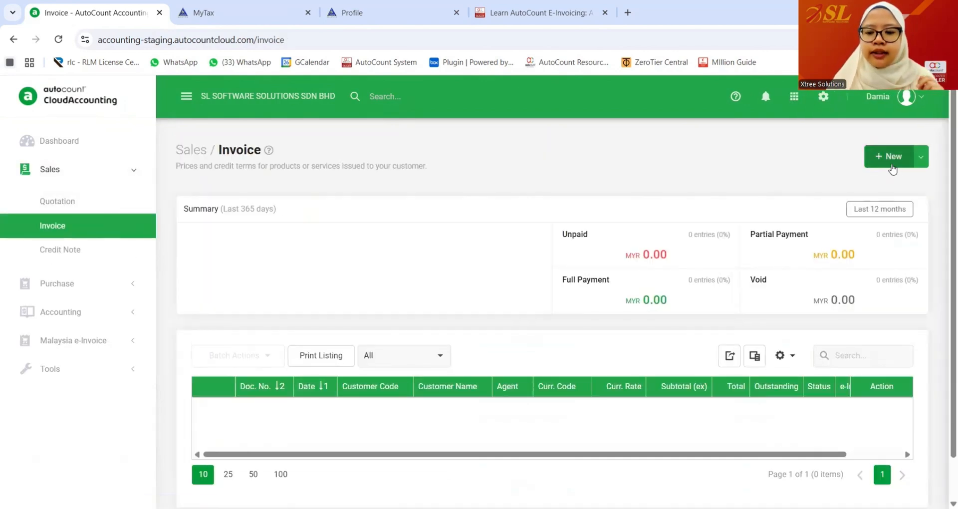
click(893, 168)
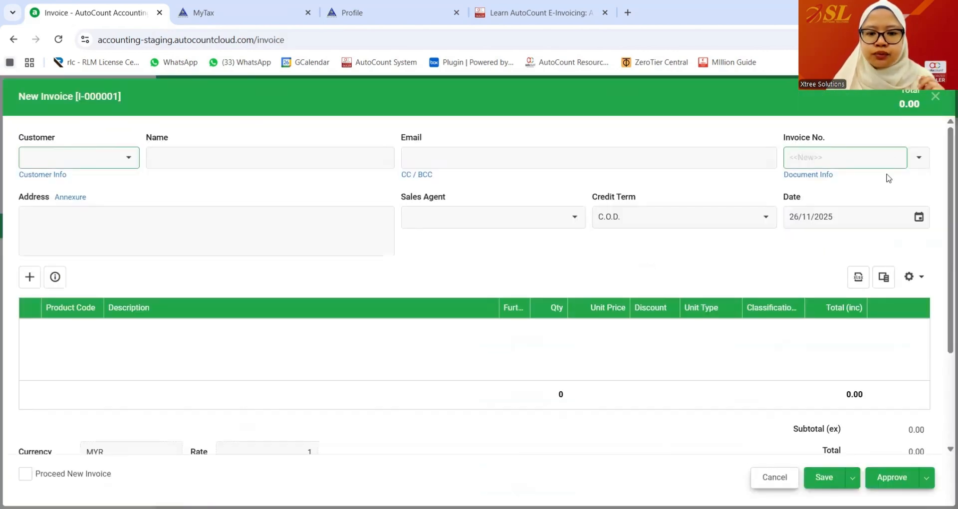
click(129, 158)
click(132, 242)
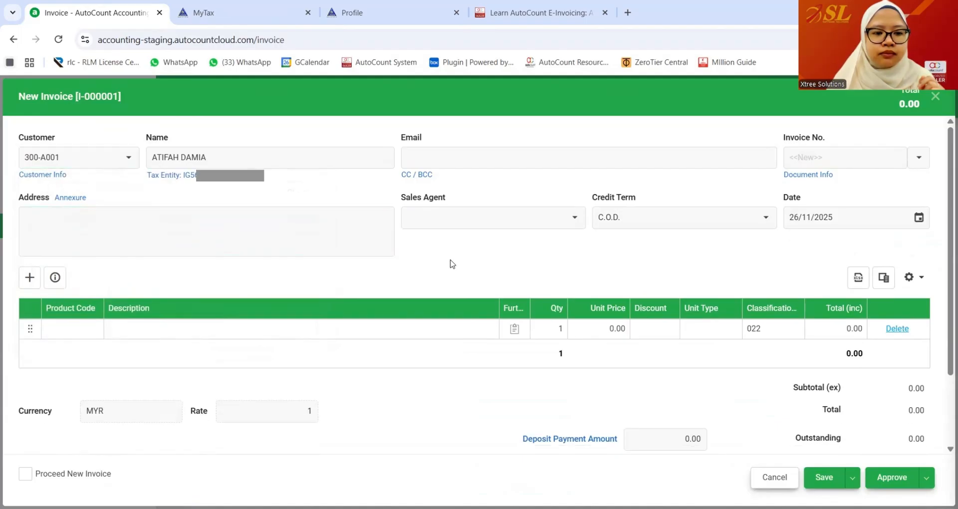
click(95, 329)
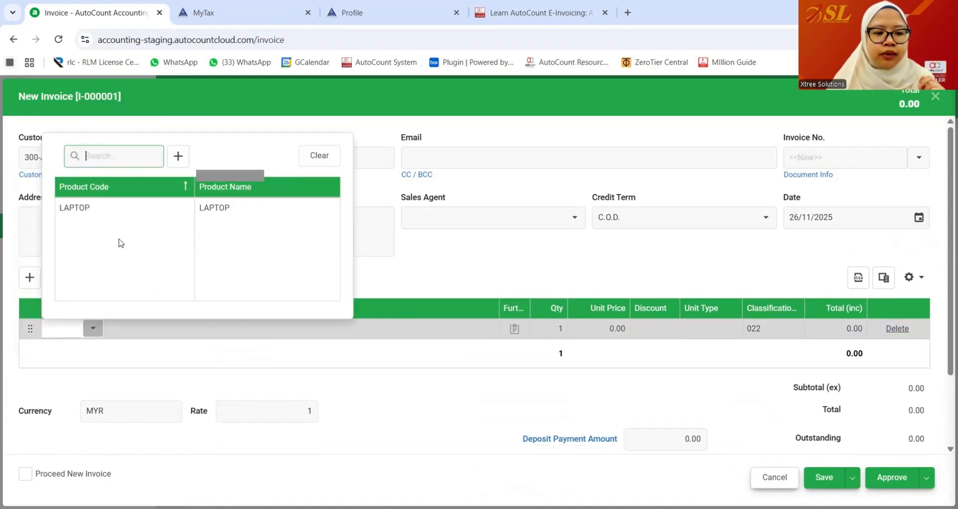
click(146, 211)
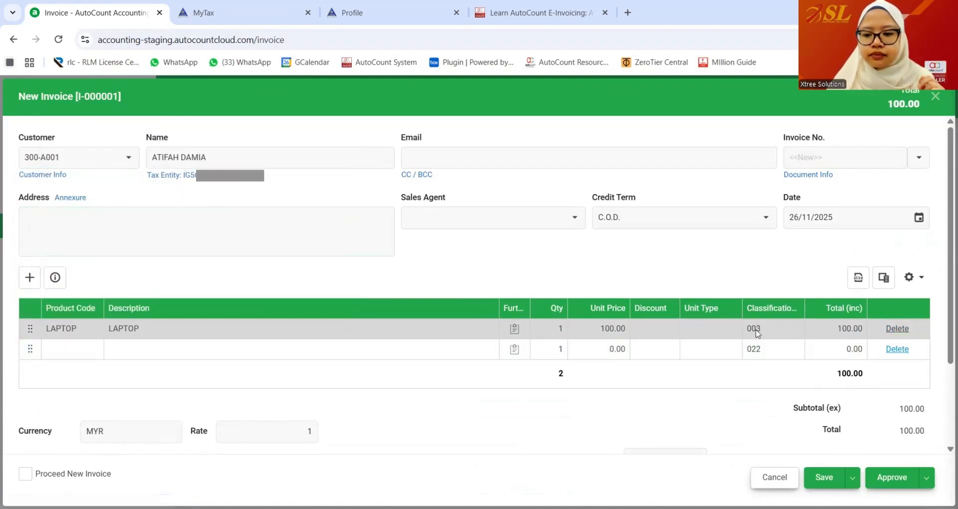
- Confirm Submit e-Invoice is ticked in Document Info, then approve and save the invoice
click(815, 176)
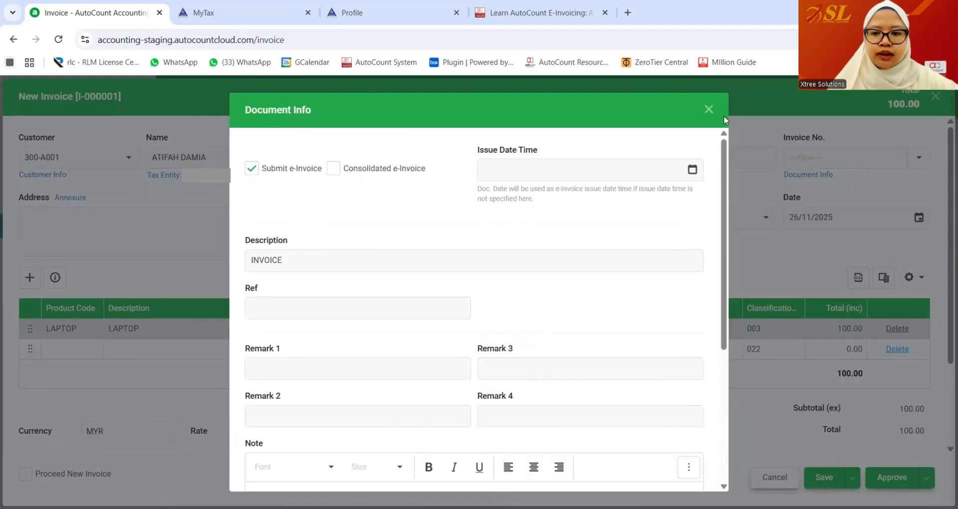
click(709, 110)
click(853, 478)
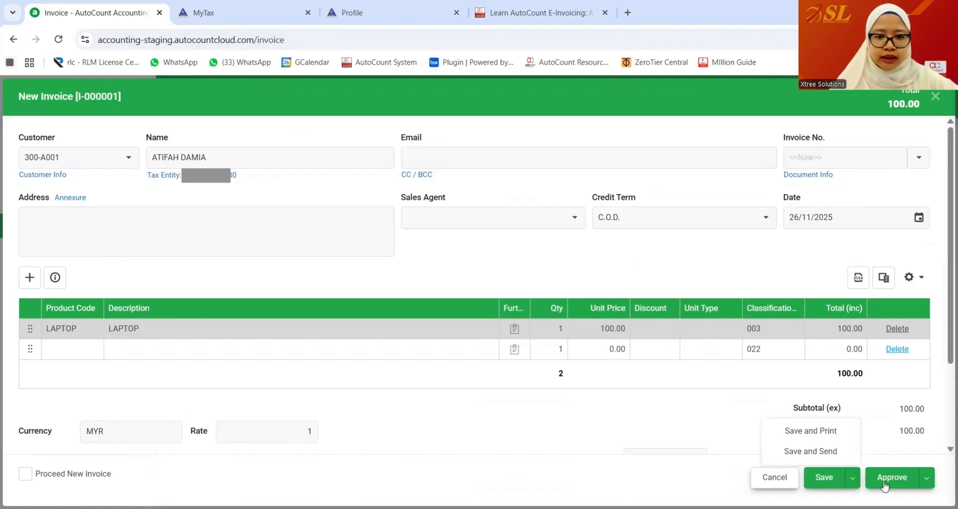
click(885, 482)
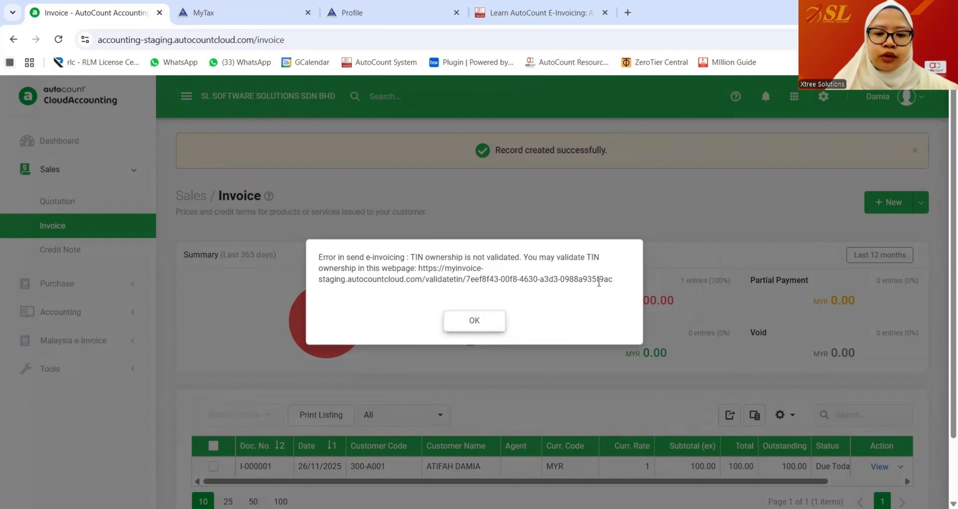
- Open the TIN validation link from the error message in a new browser tab
drag(614, 280, 419, 270)
key(ctrl+c)
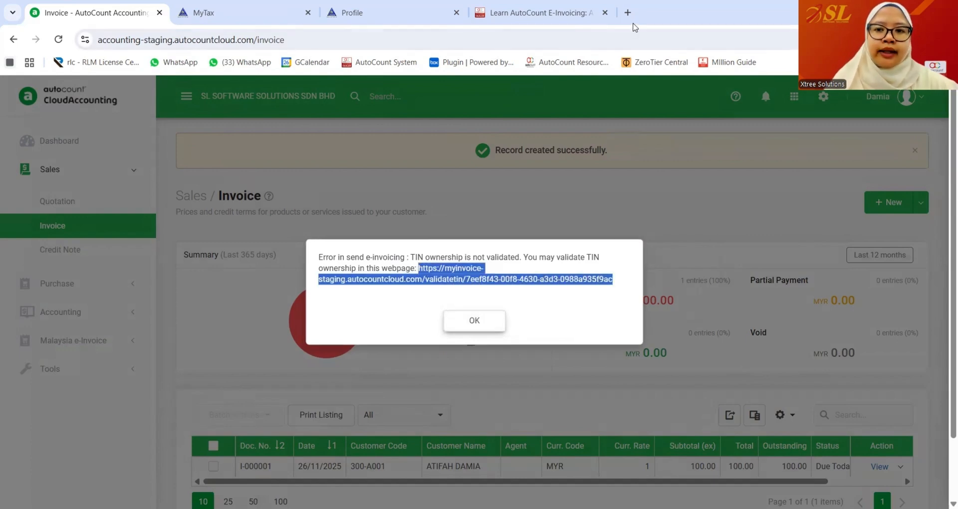
click(628, 12)
key(ctrl+v)
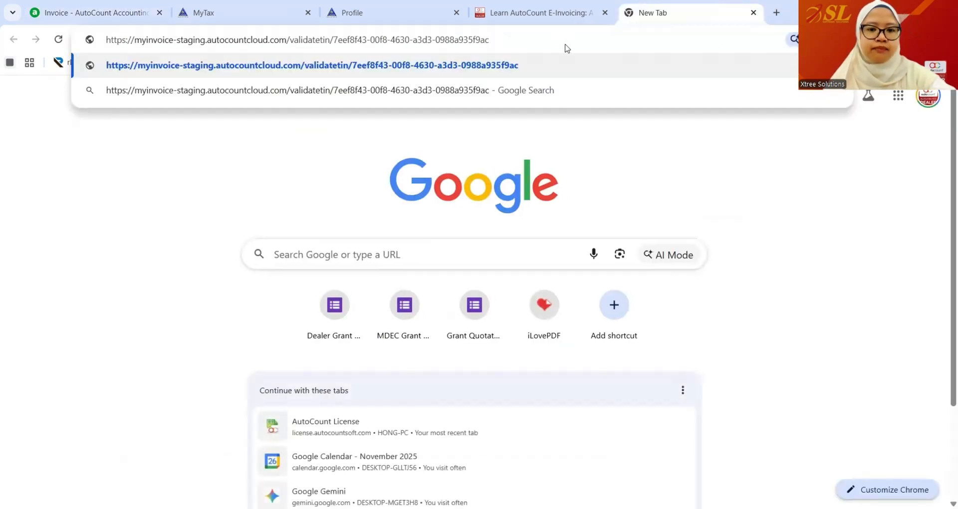
key(Return)
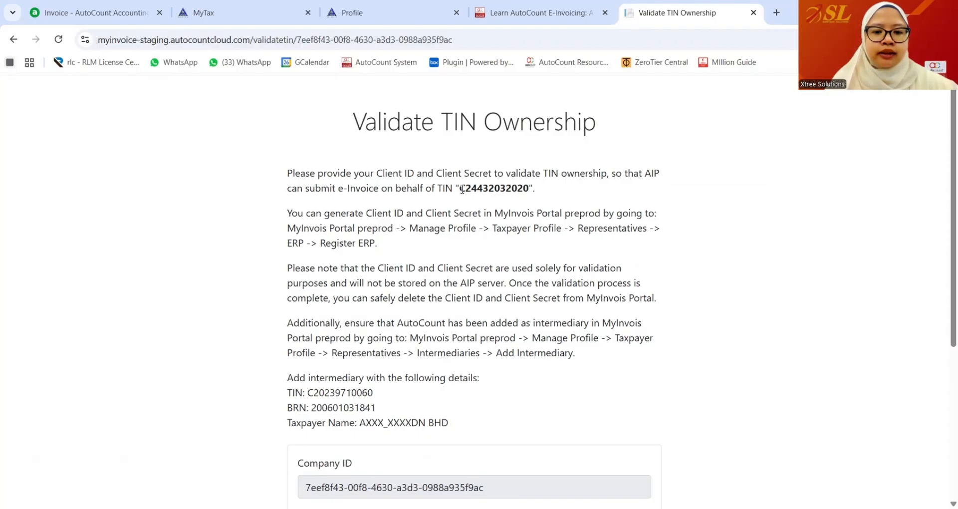
- Check the TIN on the validation page against the MyInvois taxpayer profile
drag(462, 190, 528, 188)
click(329, 15)
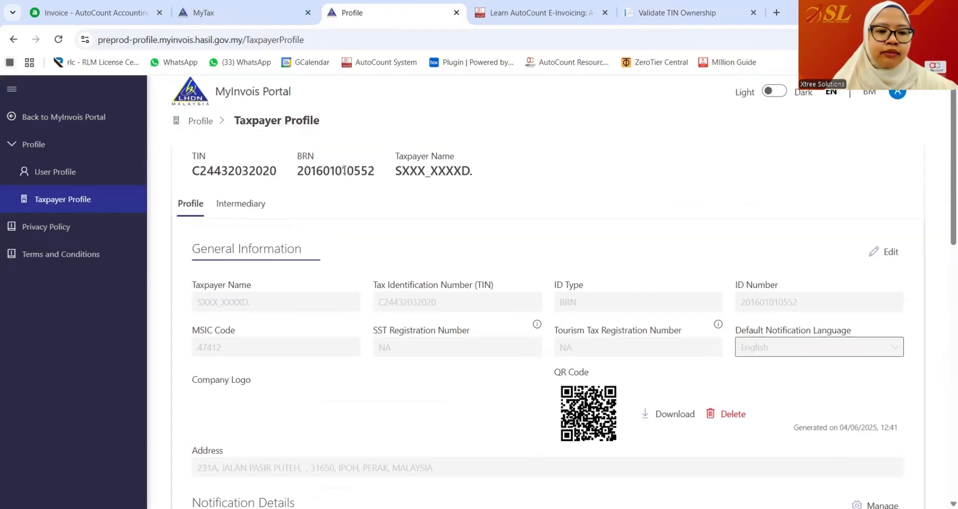
click(677, 13)
scroll(569, 245, down, 5)
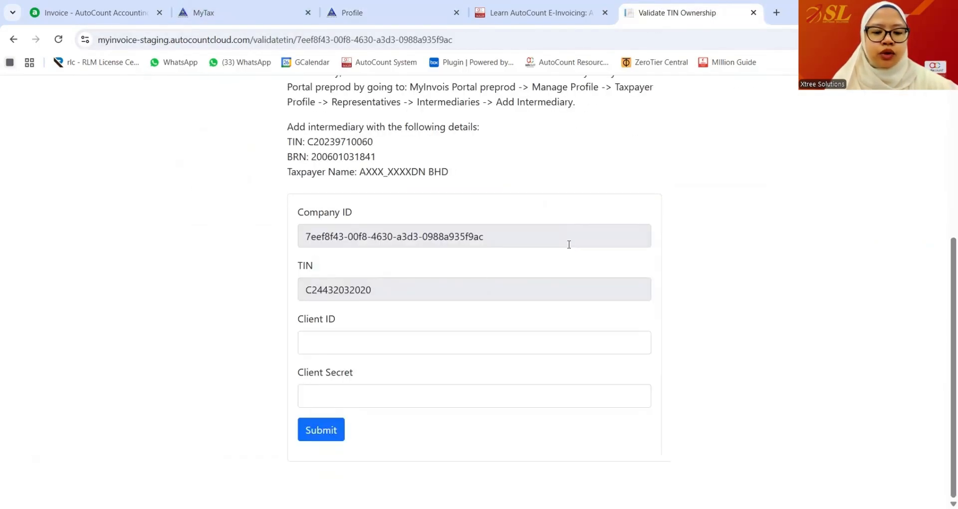
- Paste the Client ID and Client Secret, submit to validate TIN ownership, and return to accounting
click(348, 341)
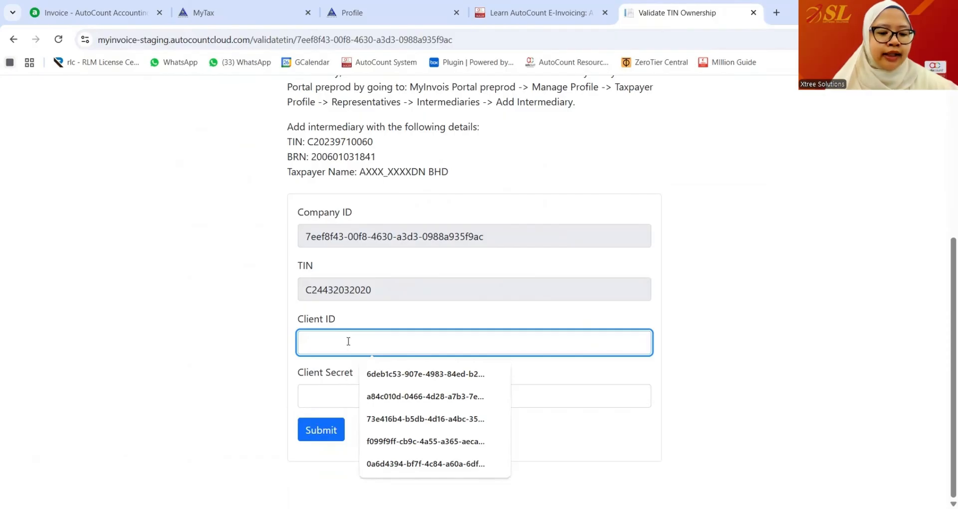
click(343, 399)
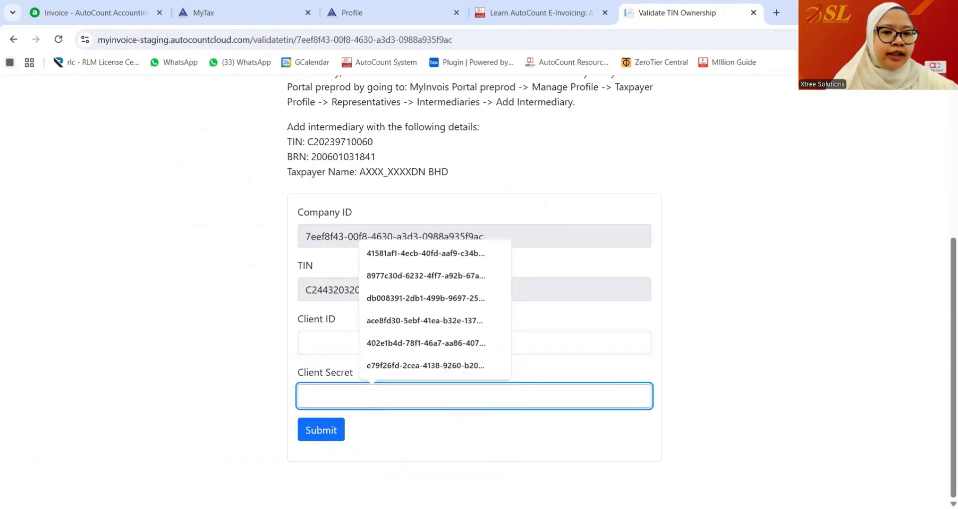
key(alt+Tab)
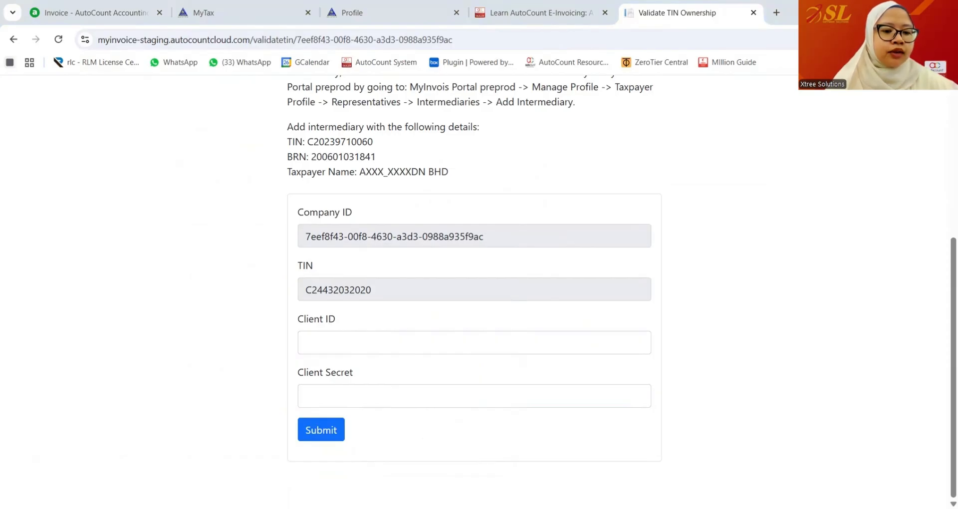
click(374, 343)
key(ctrl+v)
click(335, 389)
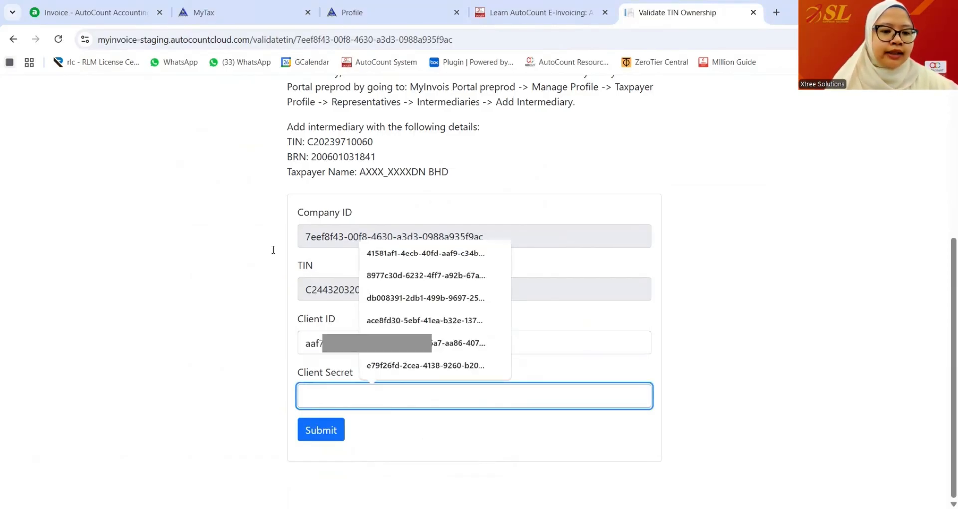
click(70, 201)
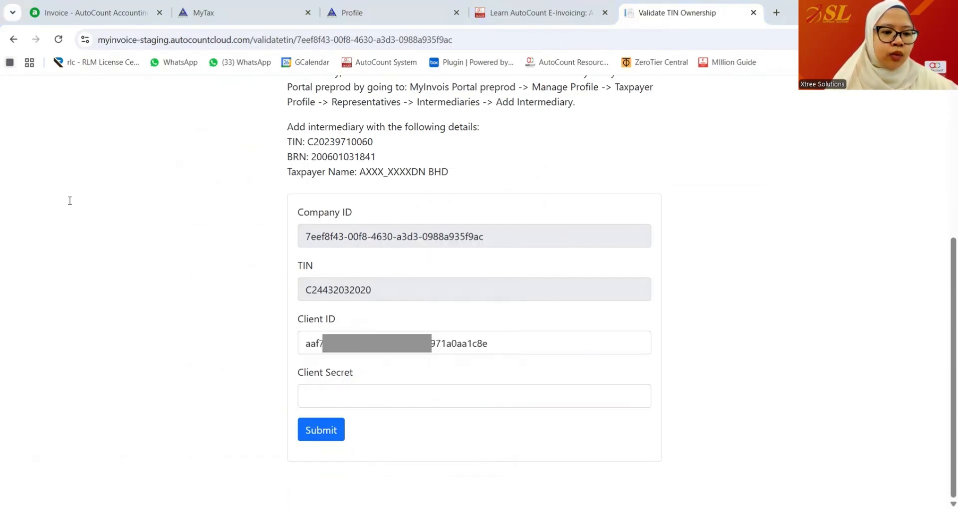
click(405, 398)
key(ctrl+v)
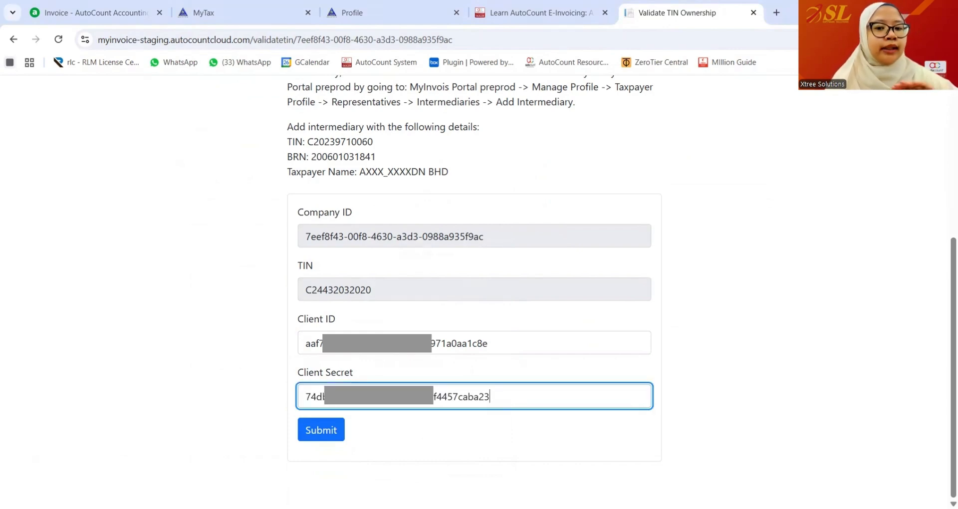
click(322, 430)
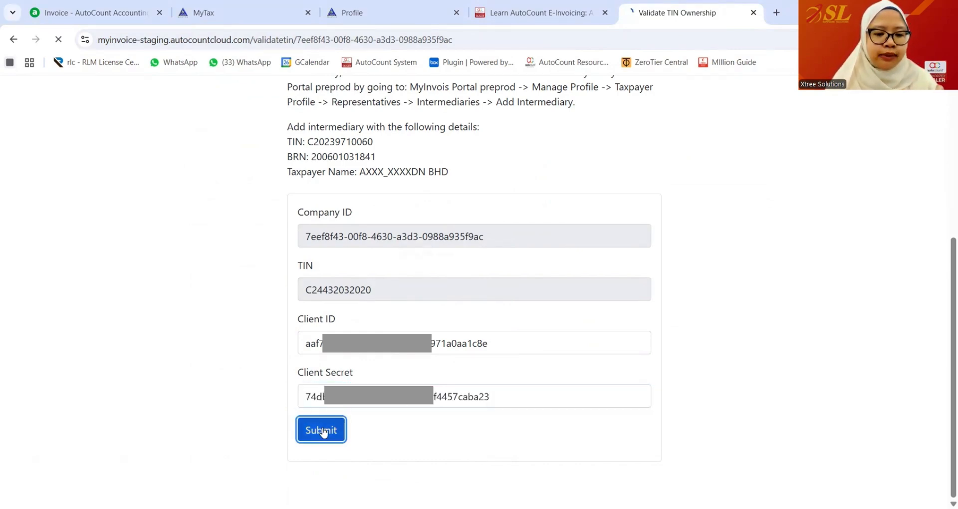
scroll(411, 400, down, 3)
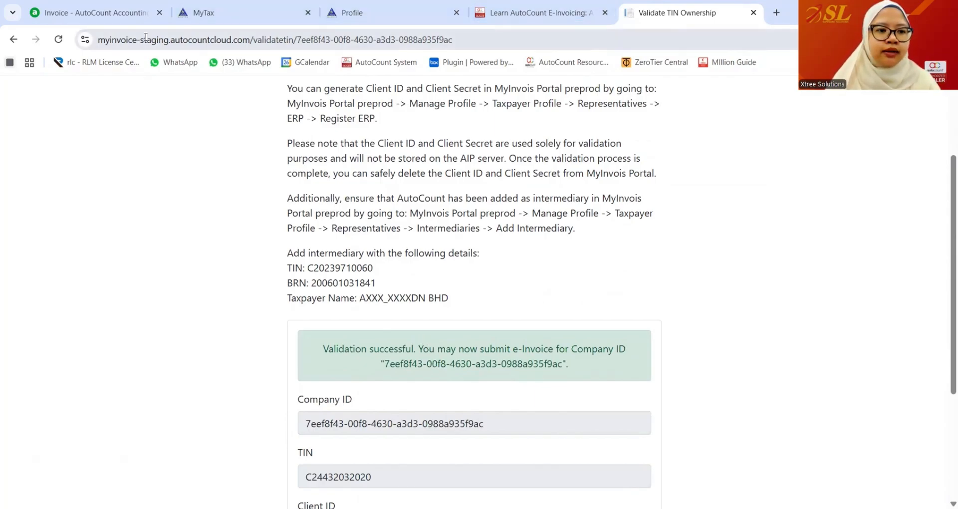
click(127, 15)
- Dismiss the TIN error and view invoice I-000001, noting its not-yet-submitted e-Invoice notice
click(470, 319)
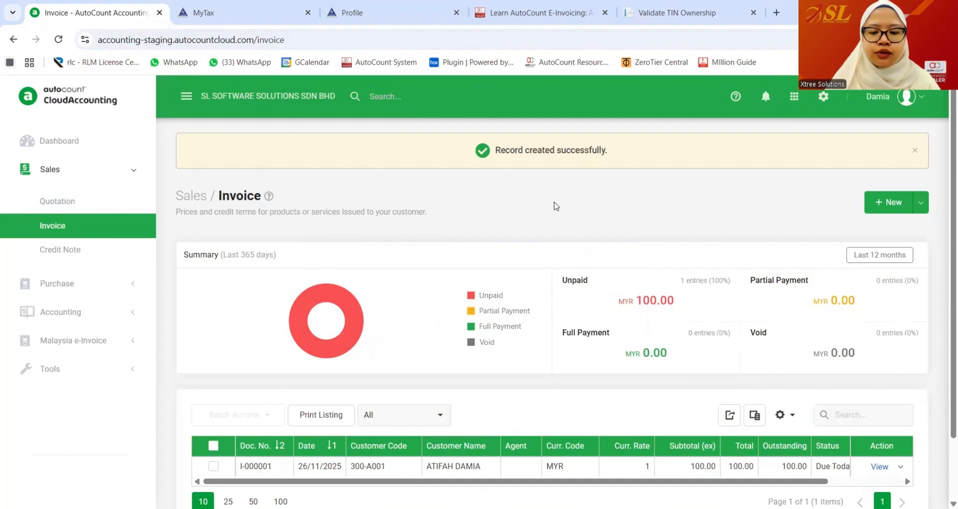
scroll(558, 206, down, 2)
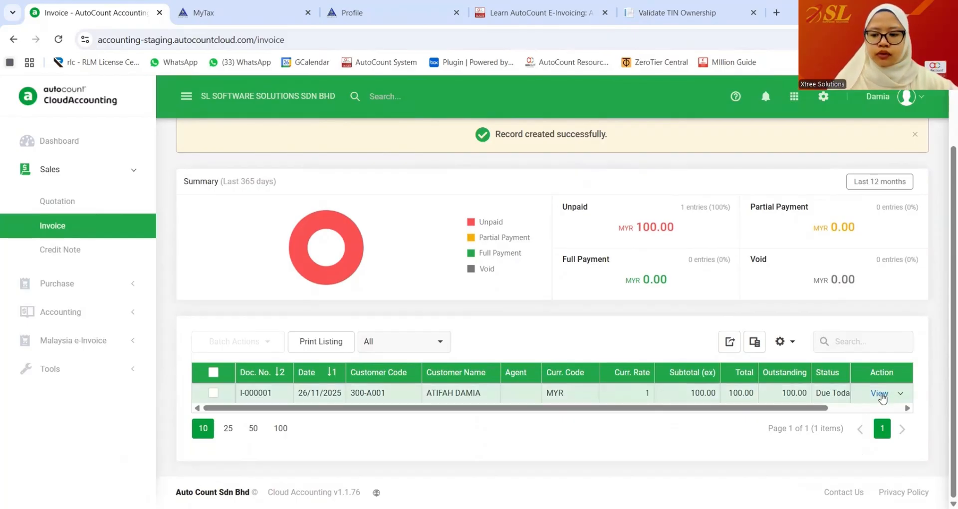
click(880, 393)
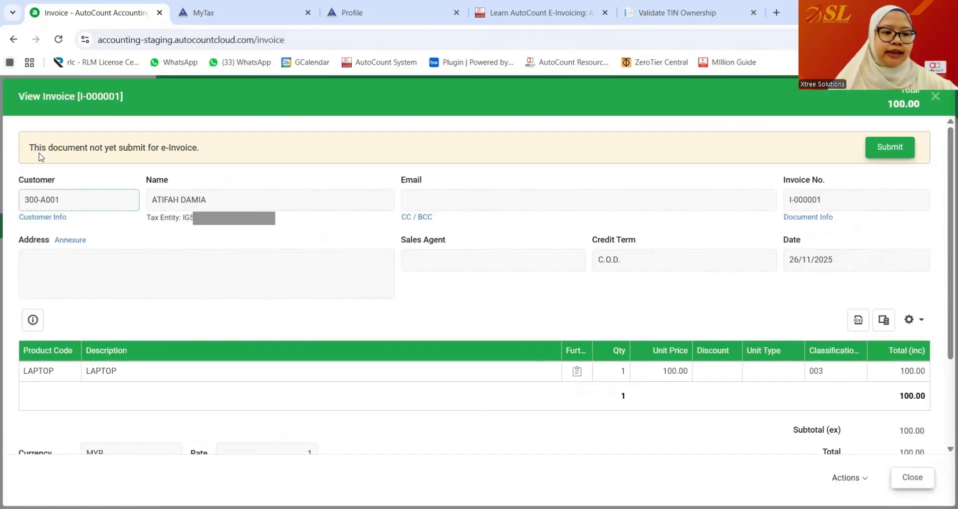
drag(29, 147, 199, 159)
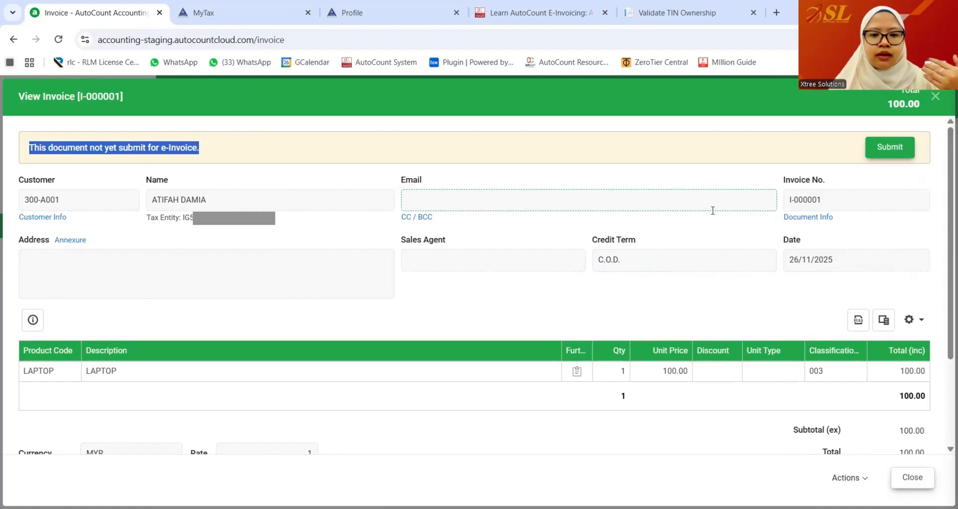
- Submit invoice I-000001 as an e-Invoice and refresh until its status shows Valid
click(896, 155)
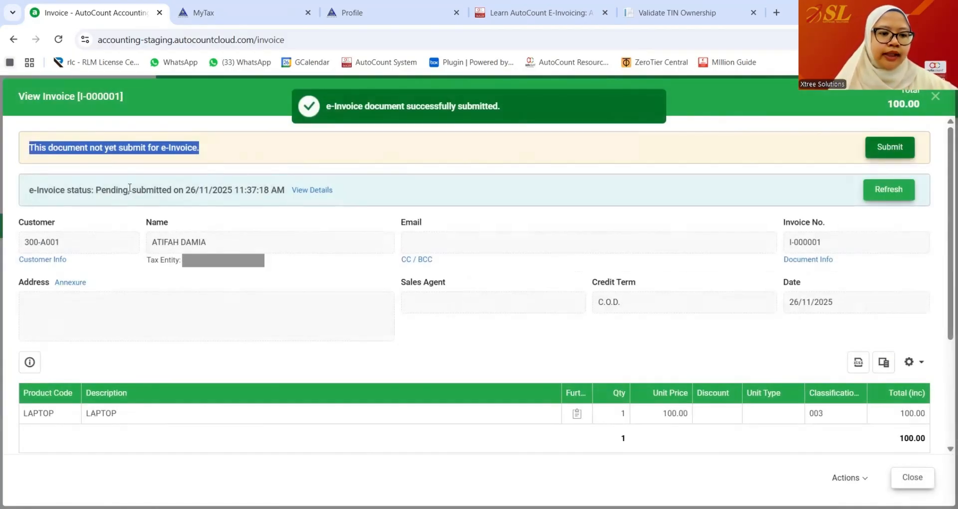
click(897, 198)
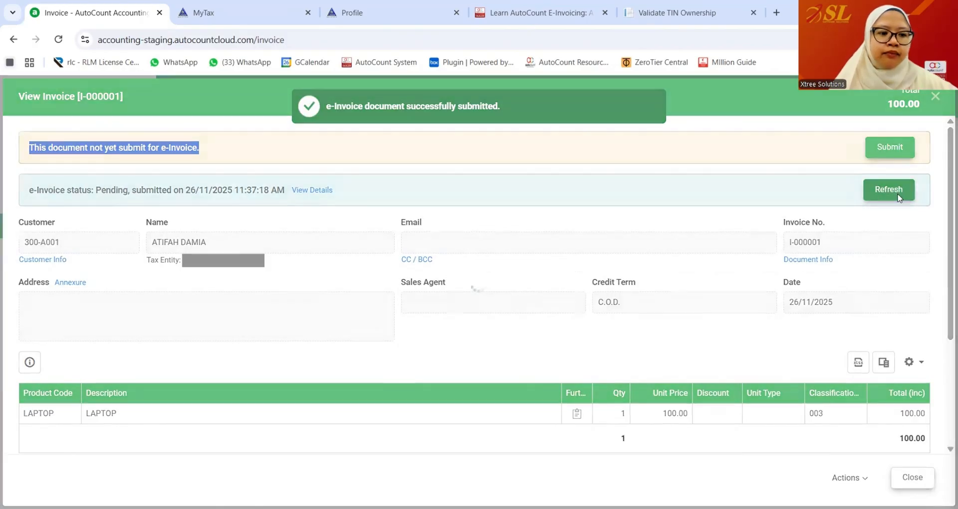
click(897, 196)
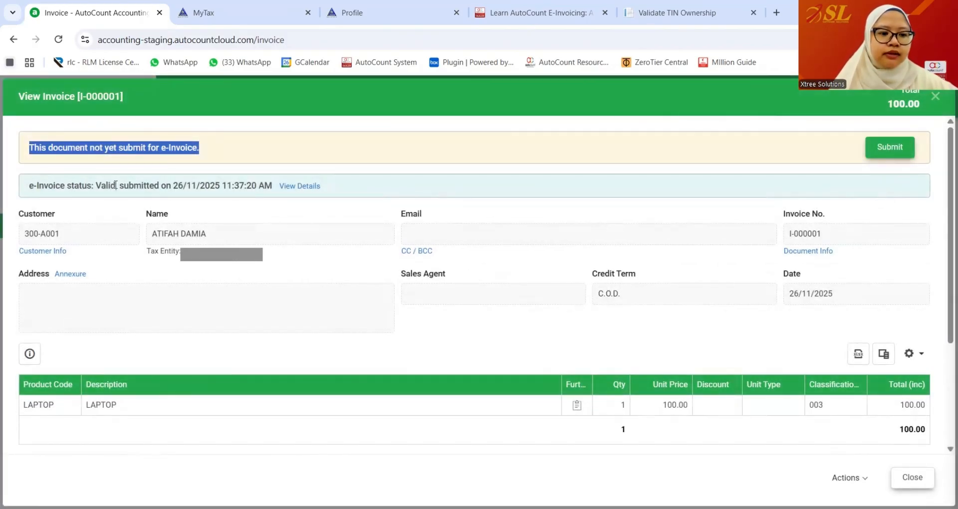
- Print-preview the invoice in the Full Tax Invoice (Malaysia e-Invoice) format with its QR code
click(864, 477)
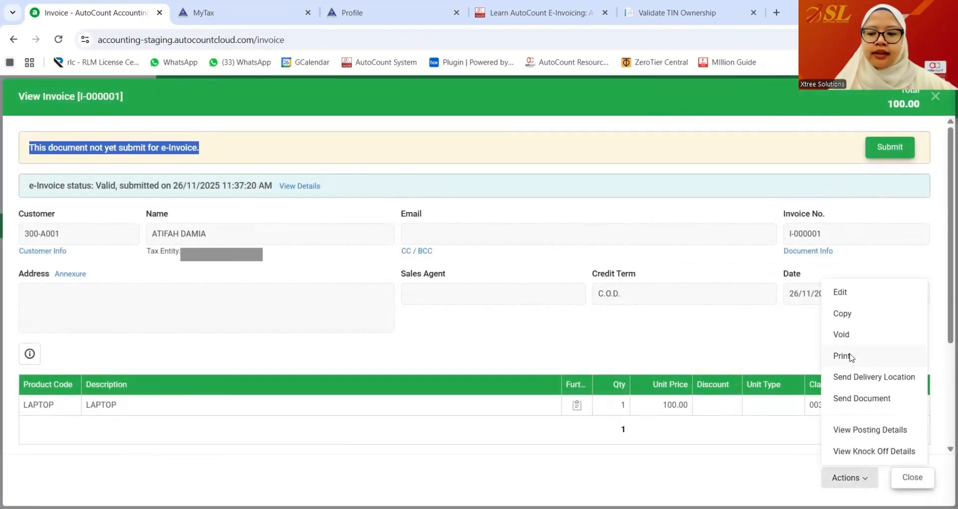
click(852, 355)
click(549, 301)
click(428, 202)
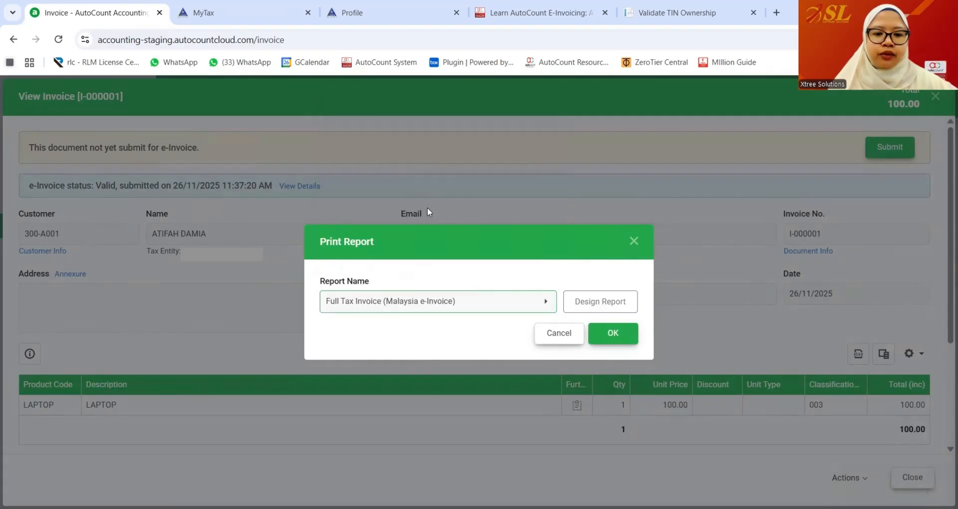
click(606, 334)
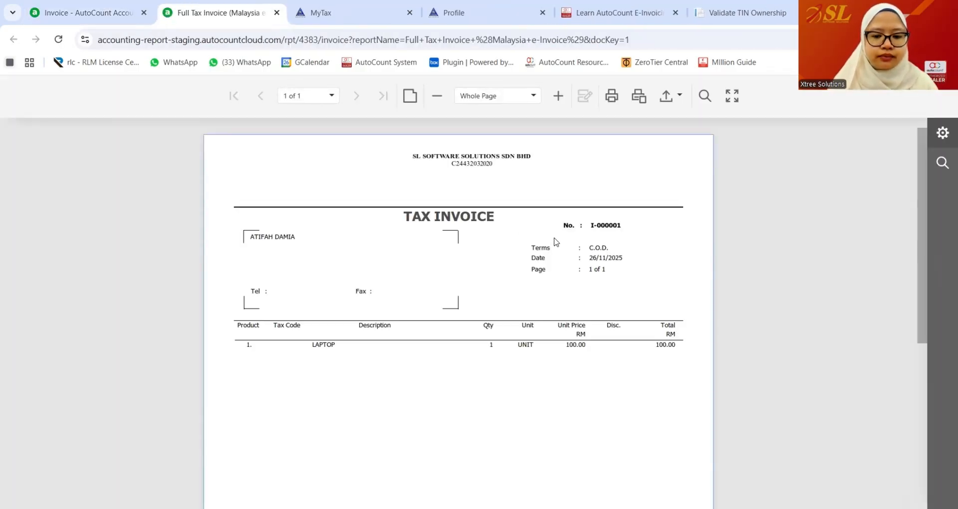
scroll(557, 242, down, 5)
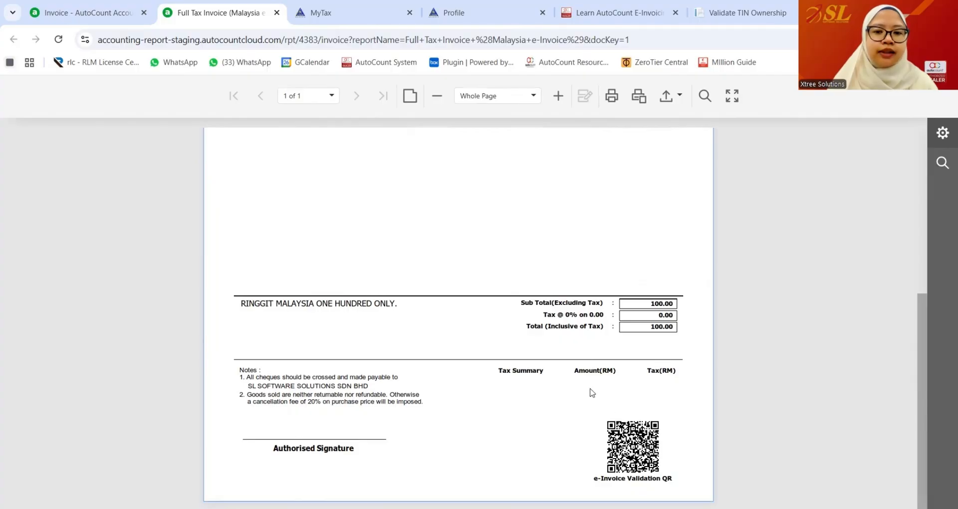